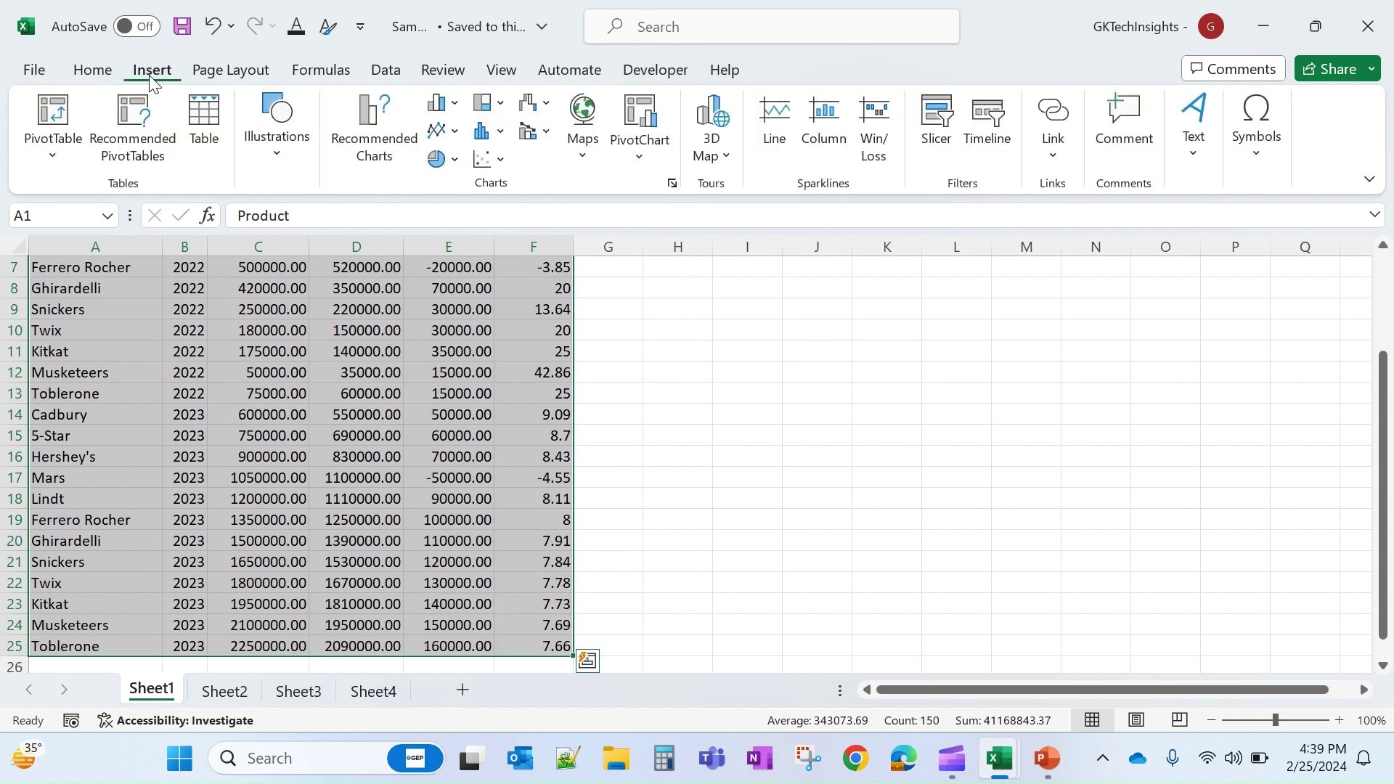
Step: Create a PivotTable from the range Sheet1!$A$1:$F$25 on a new worksheet
{"action": "left_click", "coordinate": [53, 154]}
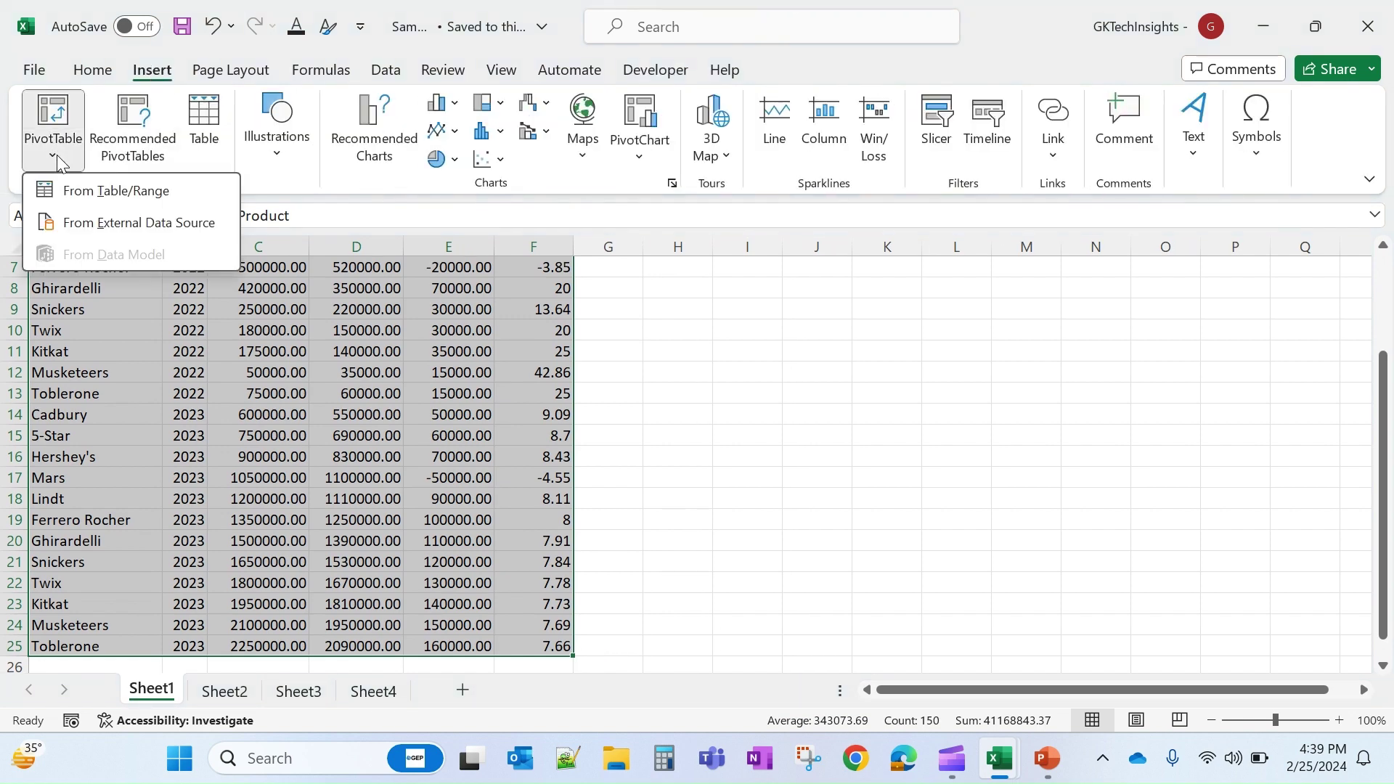
{"action": "left_click", "coordinate": [88, 192]}
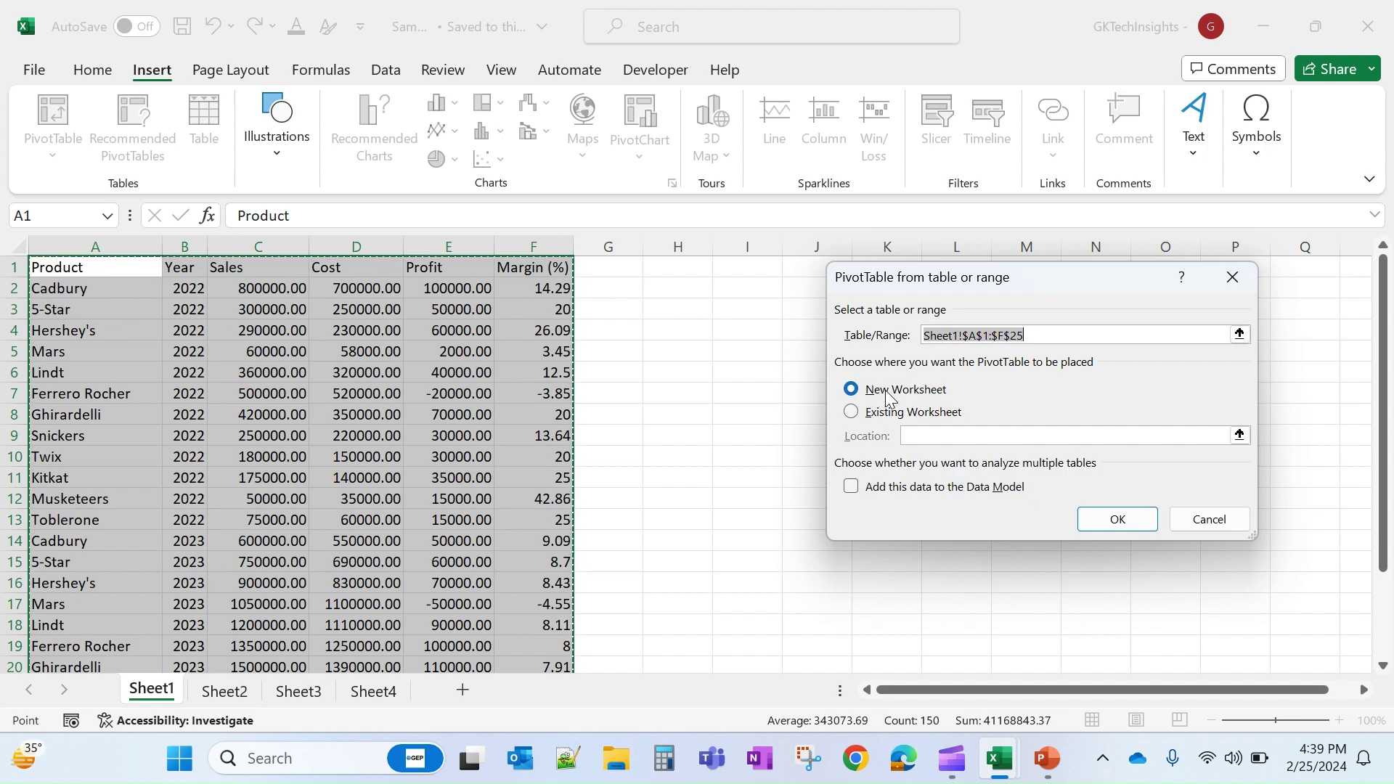
{"action": "left_click", "coordinate": [1115, 522]}
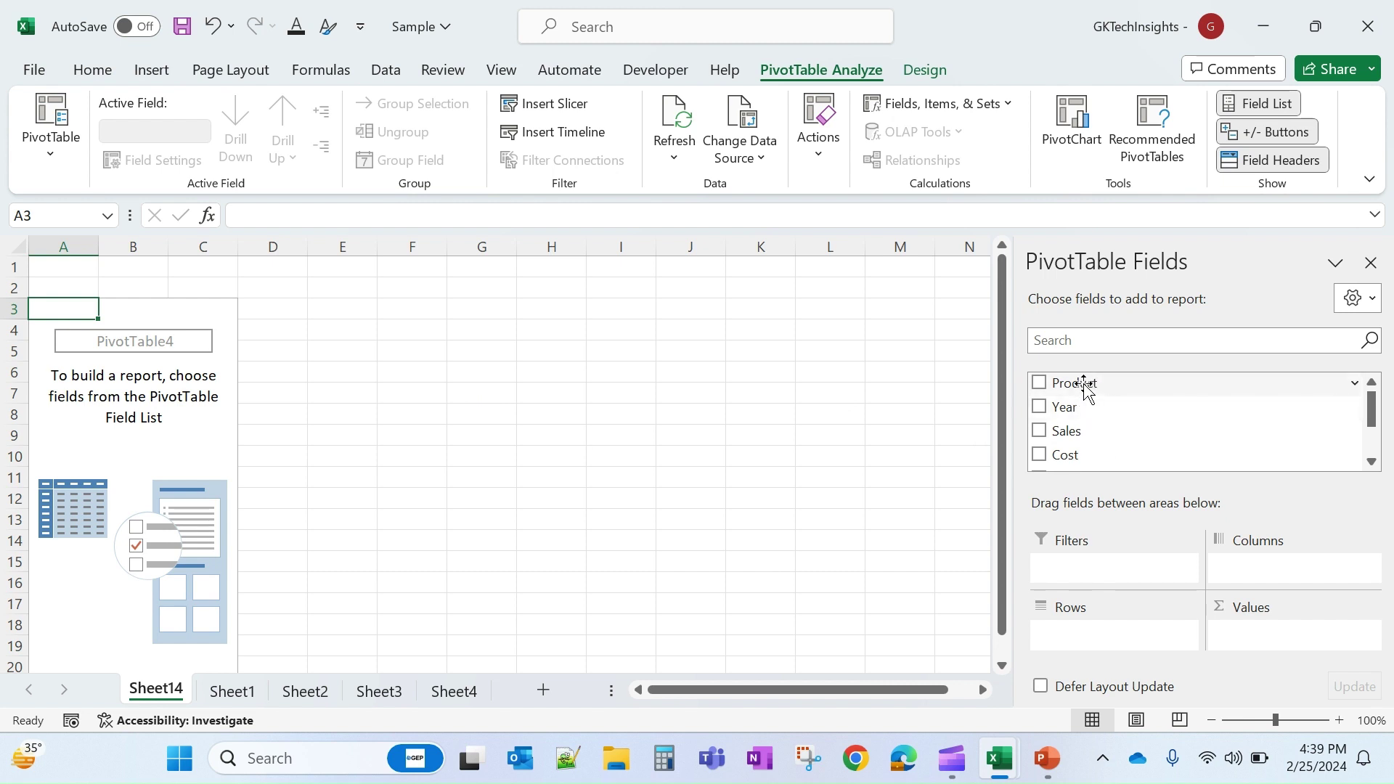
Step: Lay out the PivotTable with Product as rows, Year as columns and Sales as summed values
{"action": "left_click_drag", "start_coordinate": [1087, 387], "coordinate": [1104, 633]}
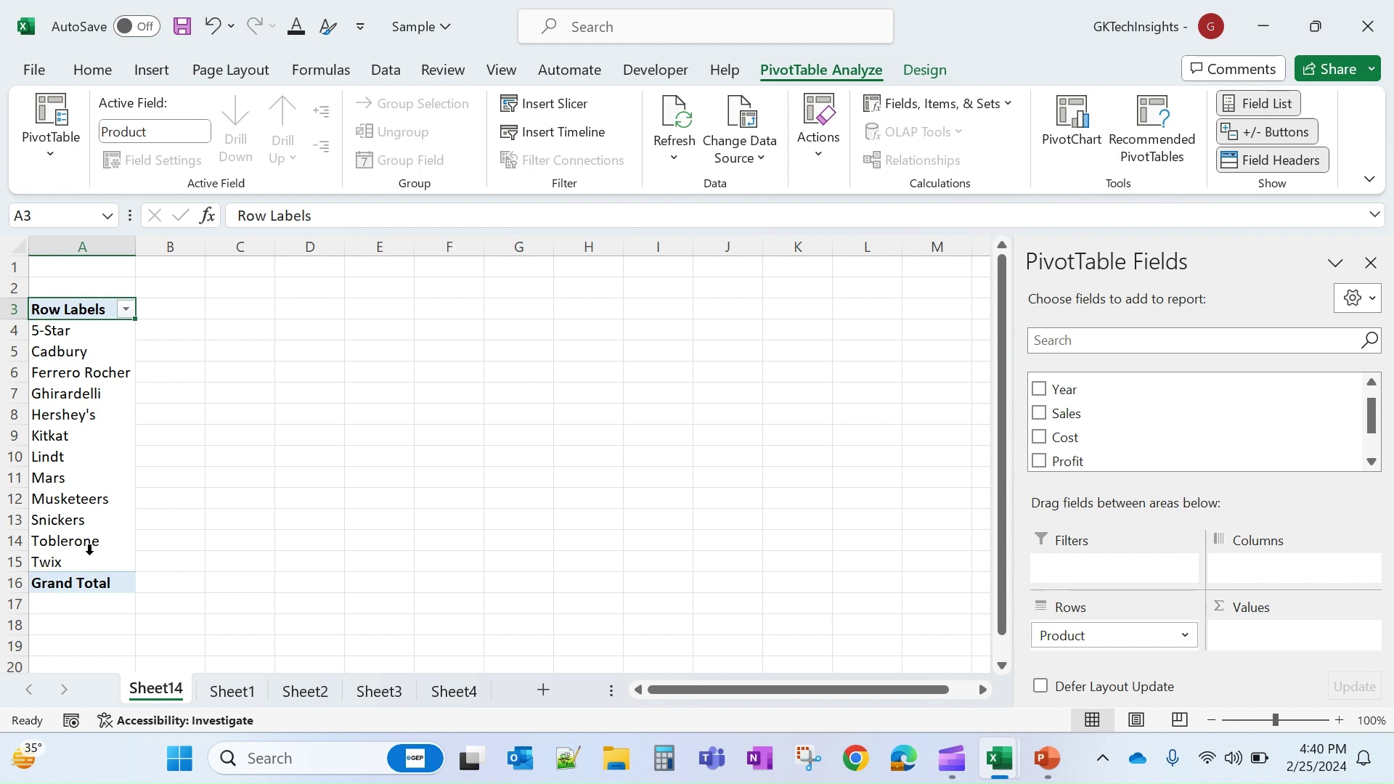
{"action": "scroll", "coordinate": [1053, 395], "scroll_direction": "up", "scroll_amount": 1}
{"action": "left_click_drag", "start_coordinate": [1064, 407], "coordinate": [1260, 570]}
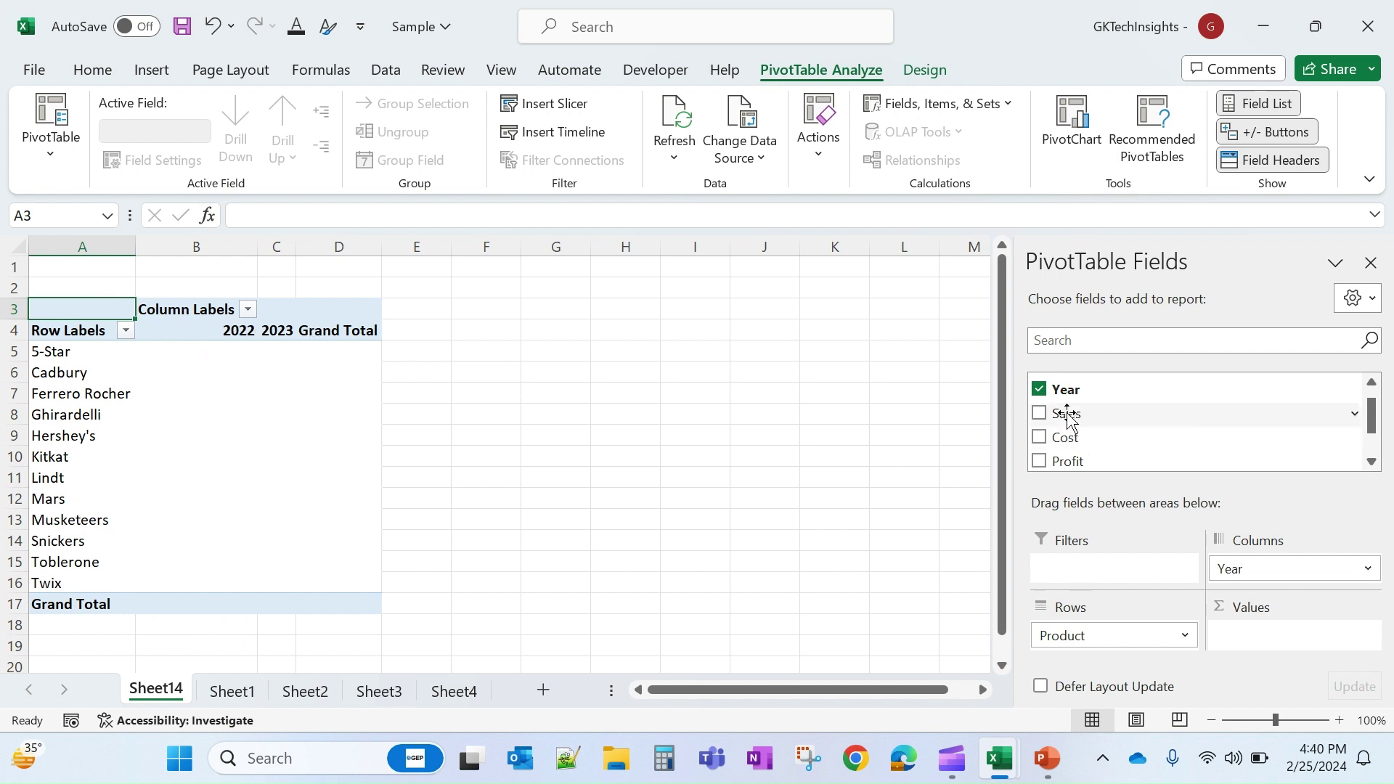
{"action": "left_click_drag", "start_coordinate": [1068, 415], "coordinate": [1291, 639]}
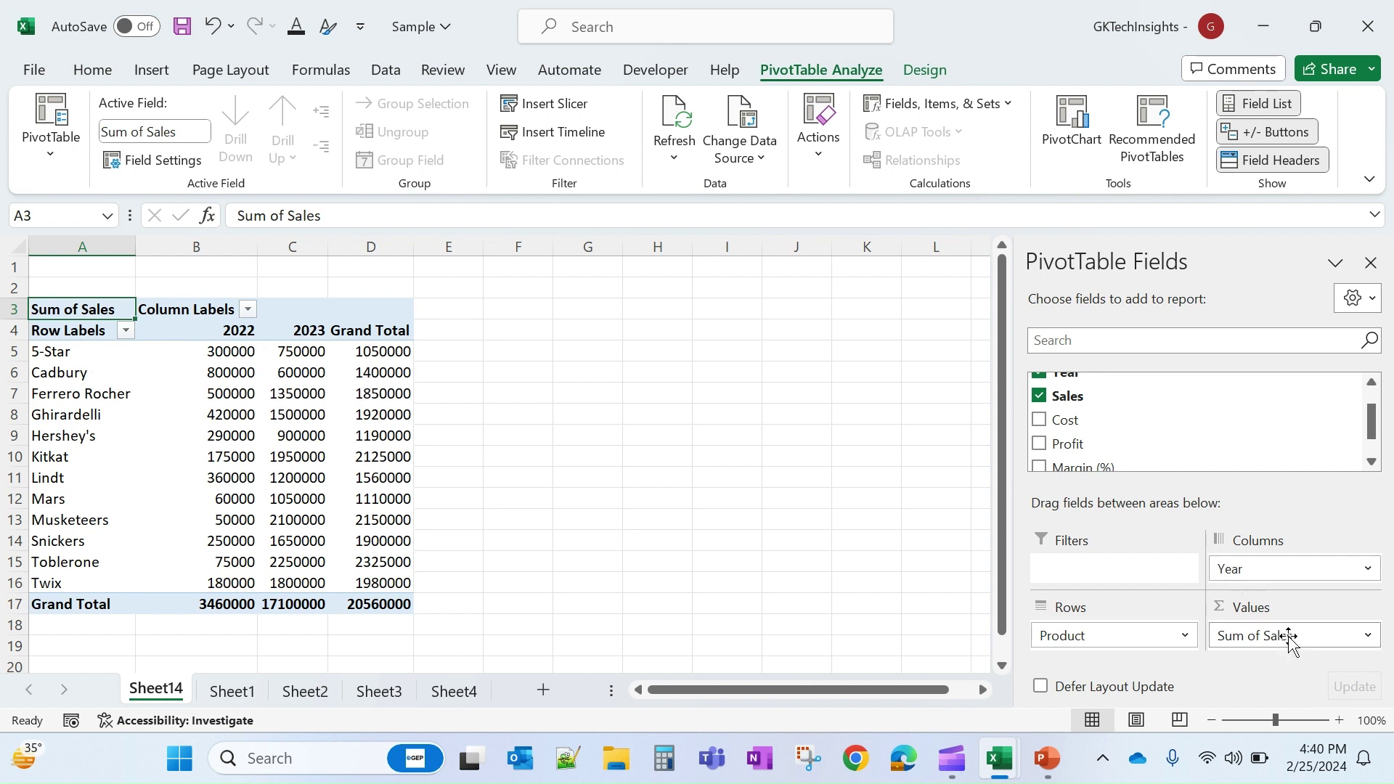
Step: Examine the Sum, Count and Average summary options in the Sales value field settings and leave without applying changes
{"action": "left_click", "coordinate": [1368, 636]}
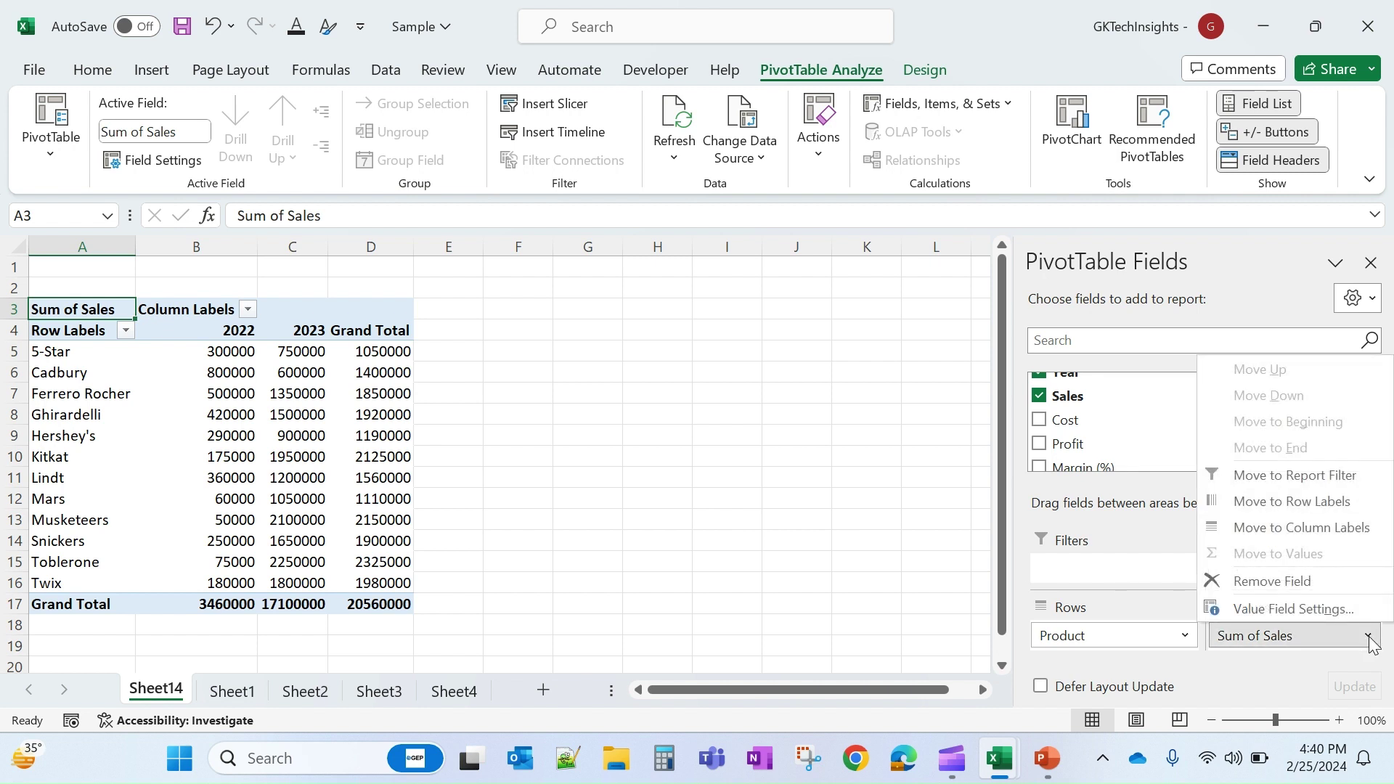
{"action": "left_click", "coordinate": [1295, 610]}
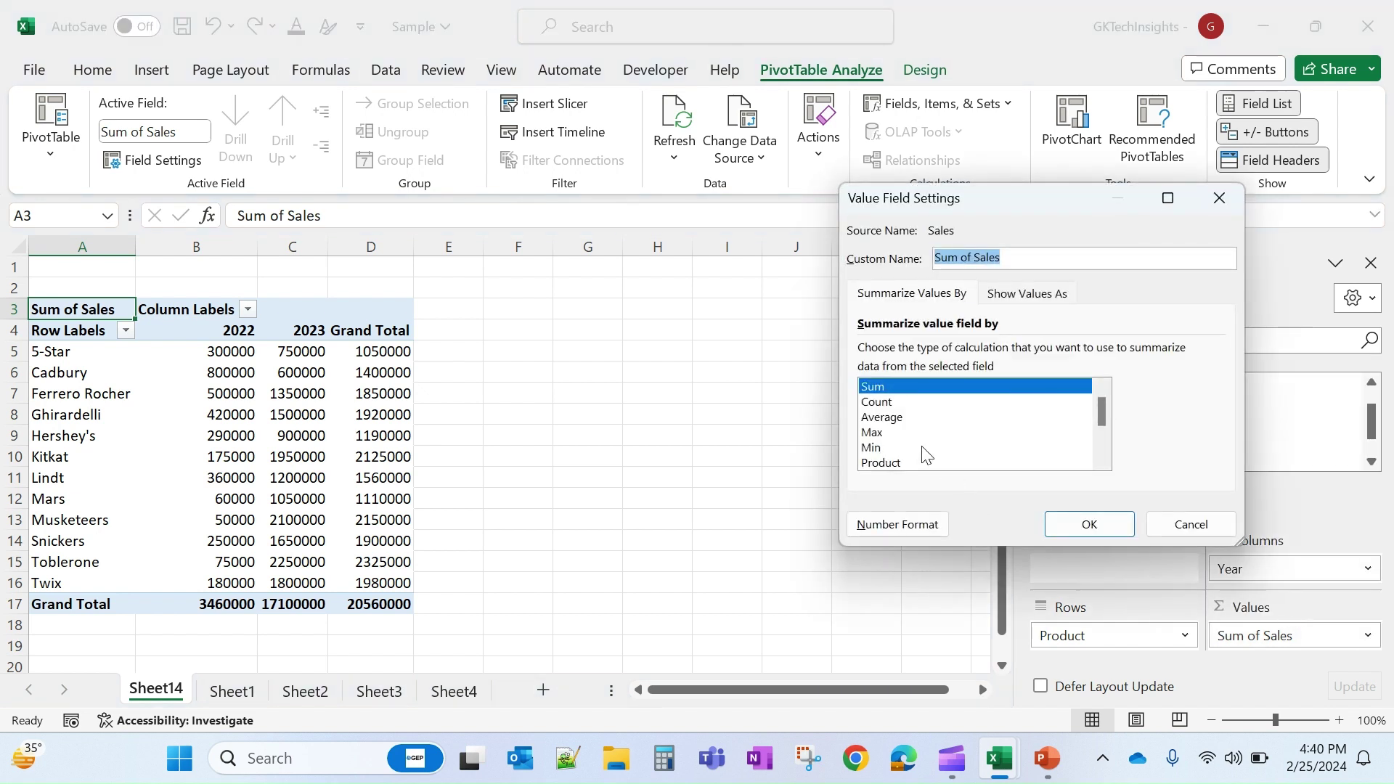
{"action": "left_click", "coordinate": [881, 417]}
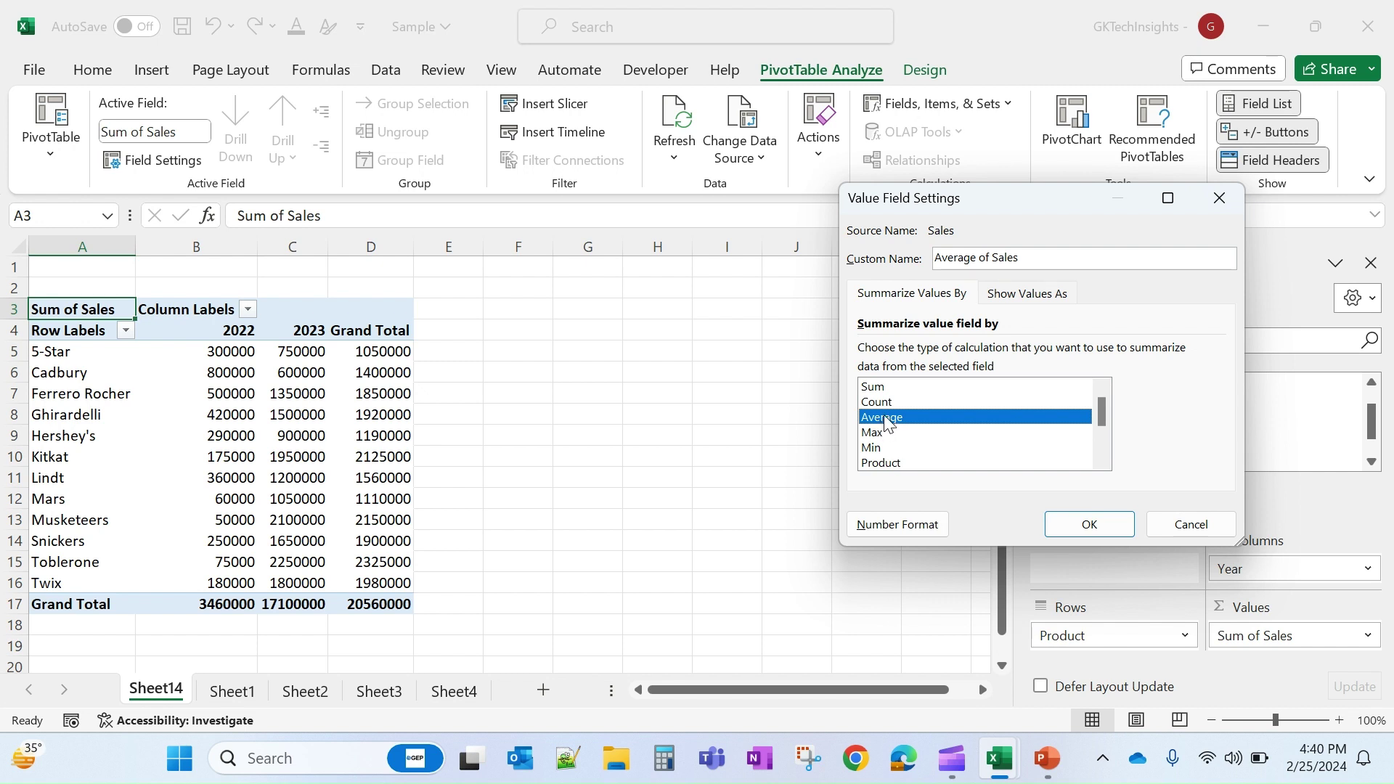
{"action": "left_click", "coordinate": [884, 401]}
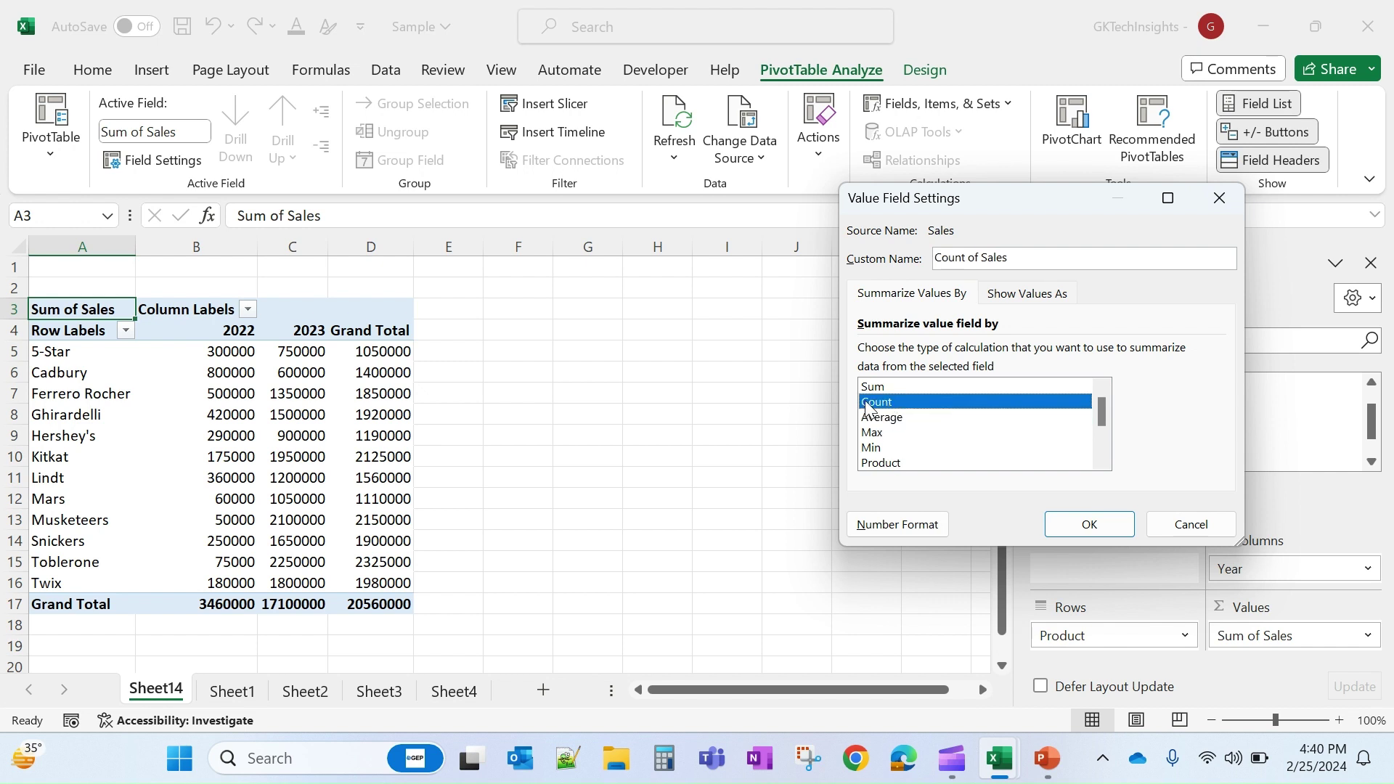
{"action": "left_click", "coordinate": [886, 419]}
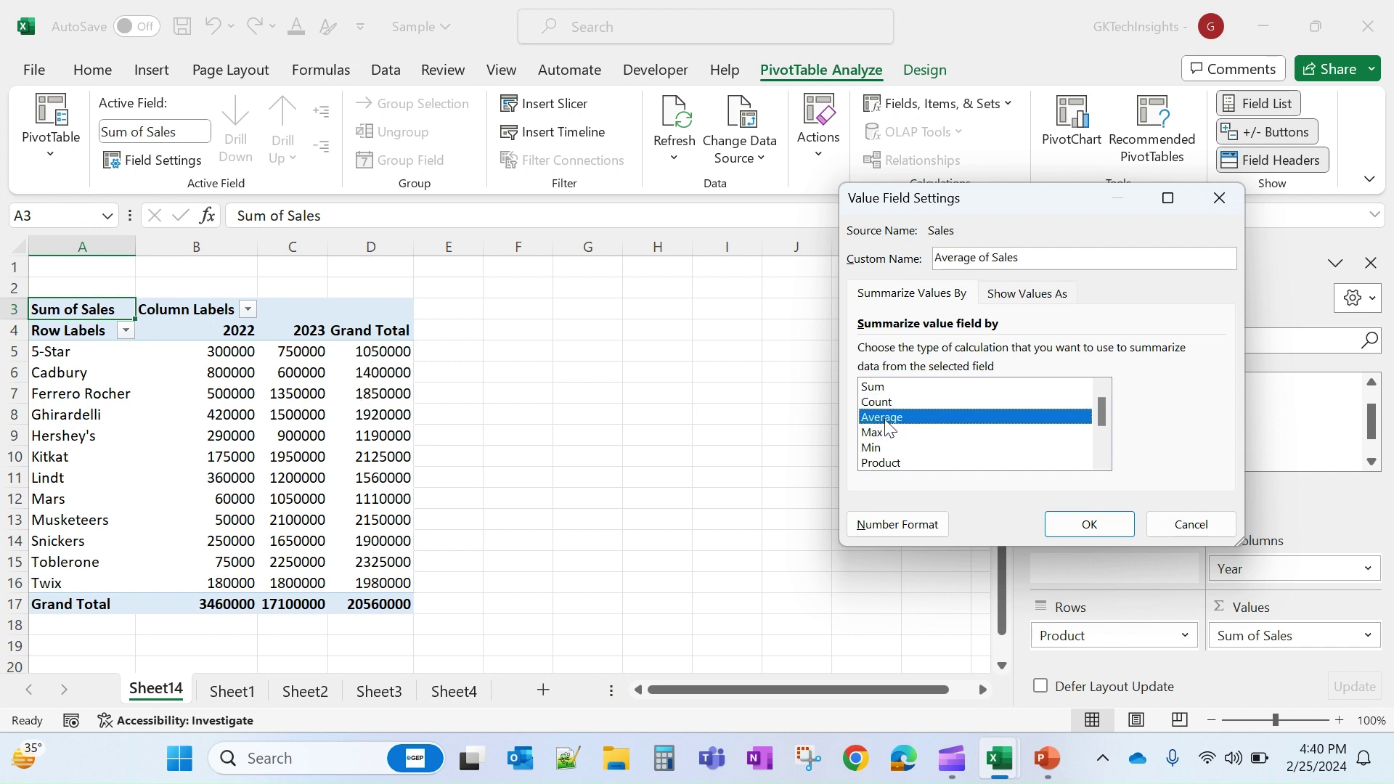
{"action": "left_click", "coordinate": [879, 389]}
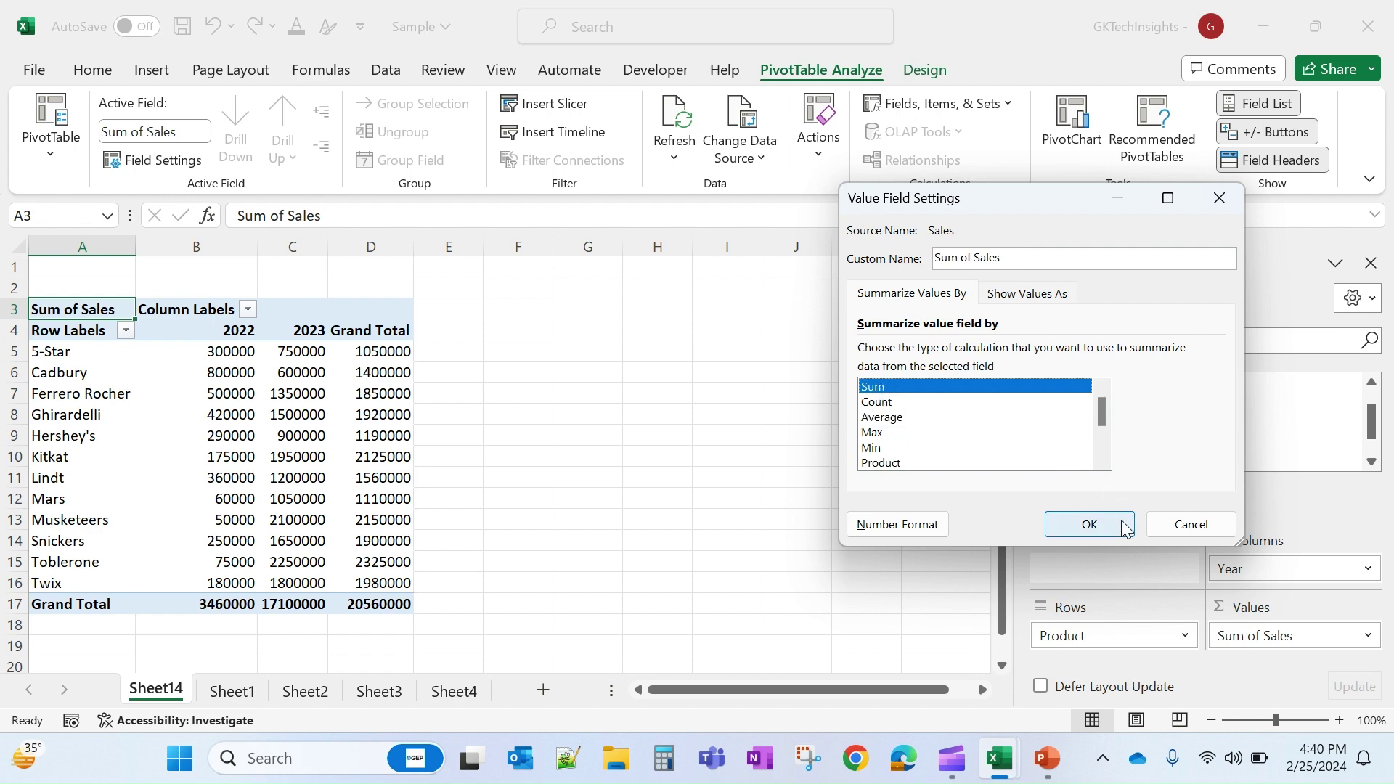
{"action": "left_click", "coordinate": [1189, 524]}
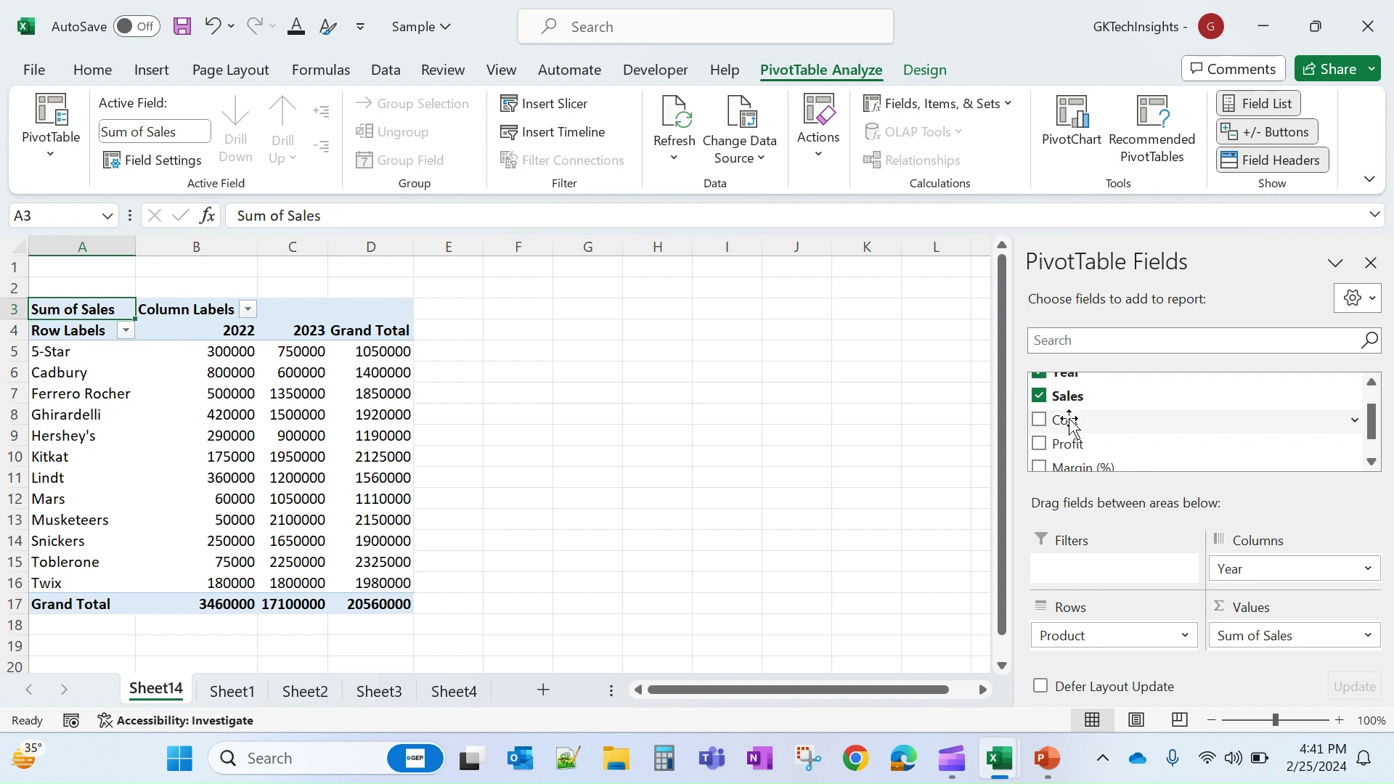
Step: Add Cost as a second summed value in the PivotTable
{"action": "left_click_drag", "start_coordinate": [1071, 421], "coordinate": [1271, 645]}
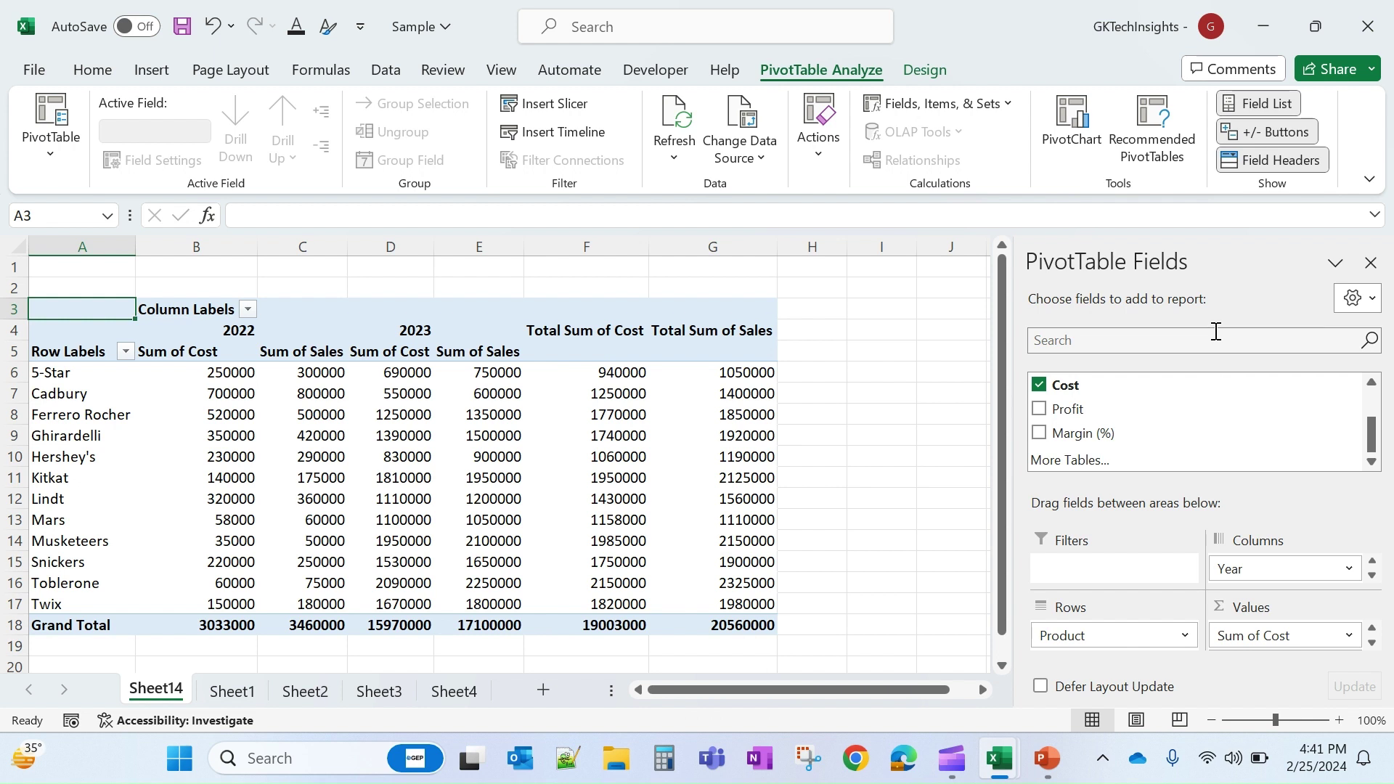
Step: Switch to Sheet2 and examine its header row and the Product, Year, Sales, Cost and Profit columns
{"action": "left_click", "coordinate": [306, 696]}
{"action": "left_click", "coordinate": [192, 441]}
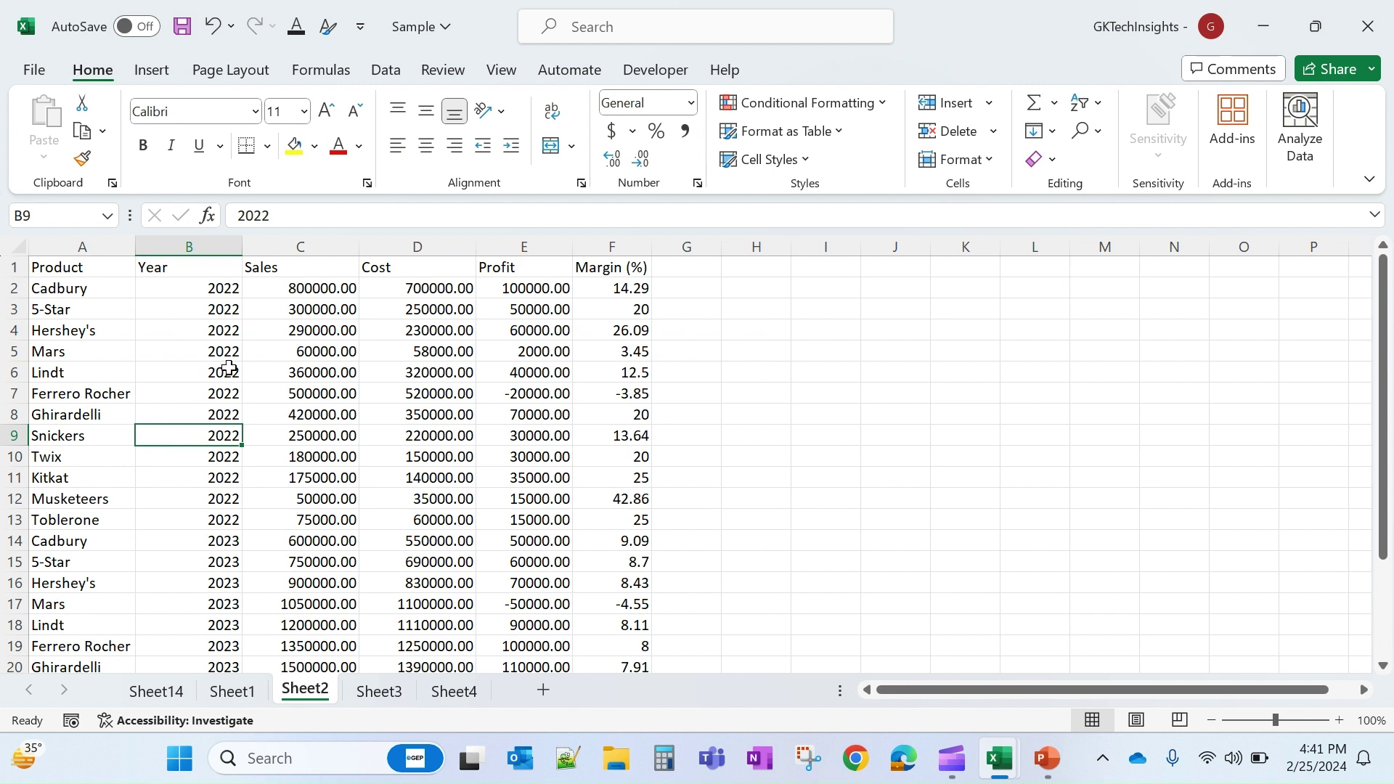
{"action": "left_click", "coordinate": [232, 331]}
{"action": "left_click", "coordinate": [181, 311]}
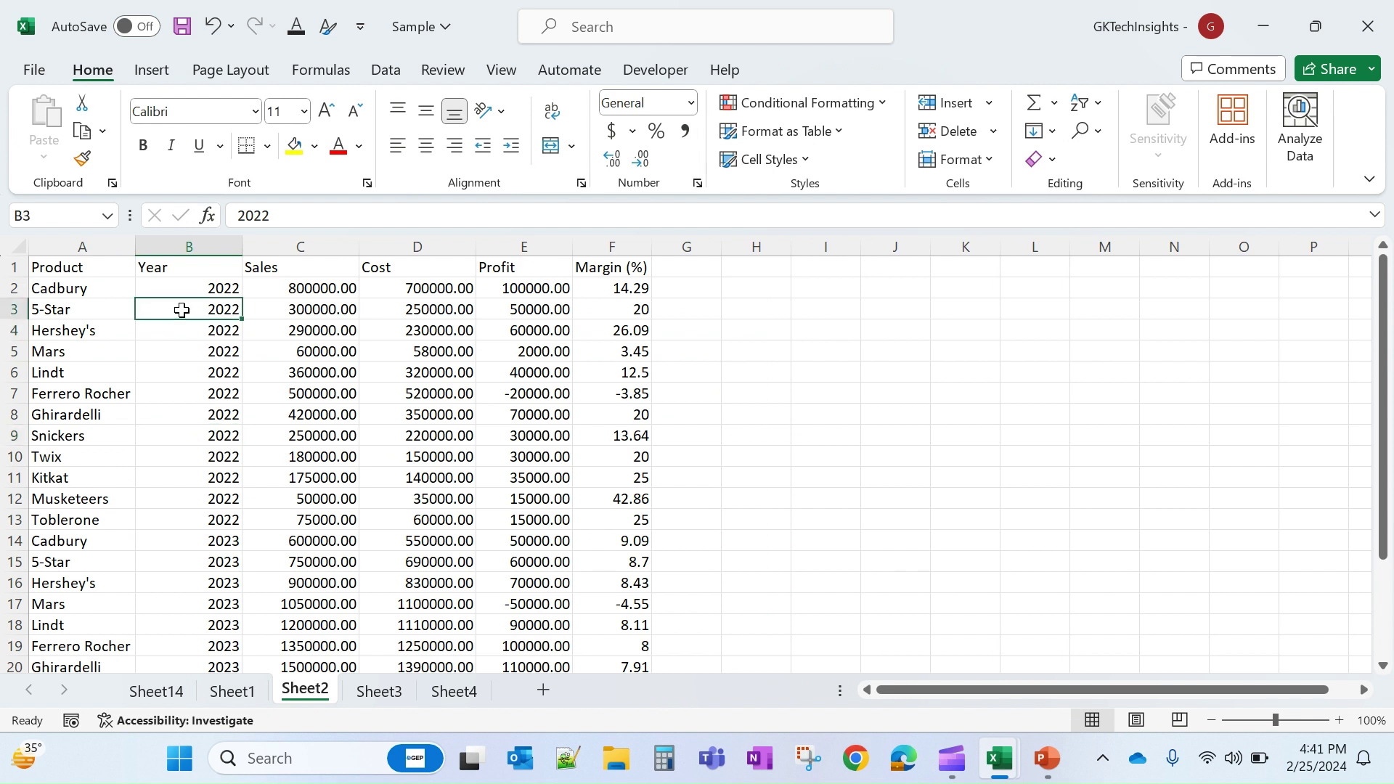
{"action": "left_click", "coordinate": [83, 269]}
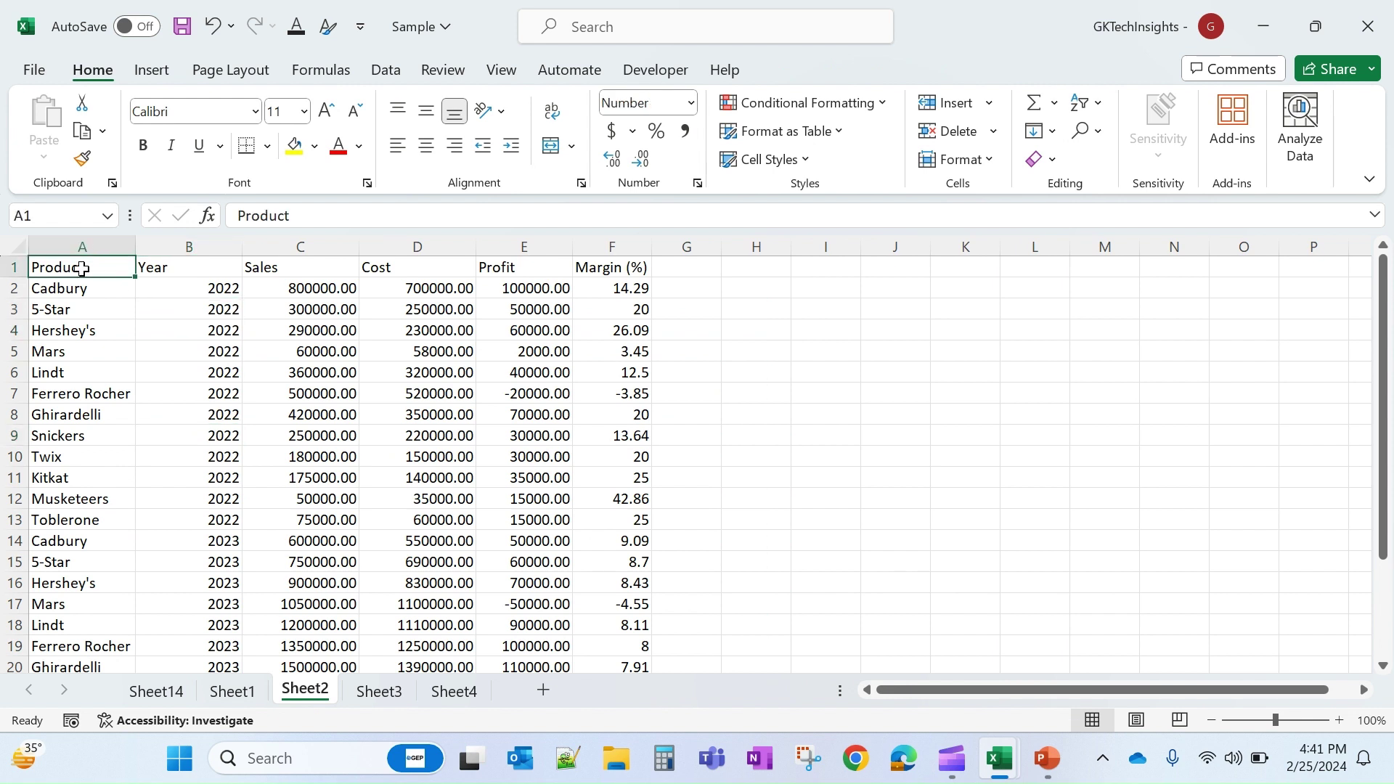
{"action": "left_click", "coordinate": [80, 301]}
{"action": "left_click_drag", "start_coordinate": [93, 268], "coordinate": [600, 264]}
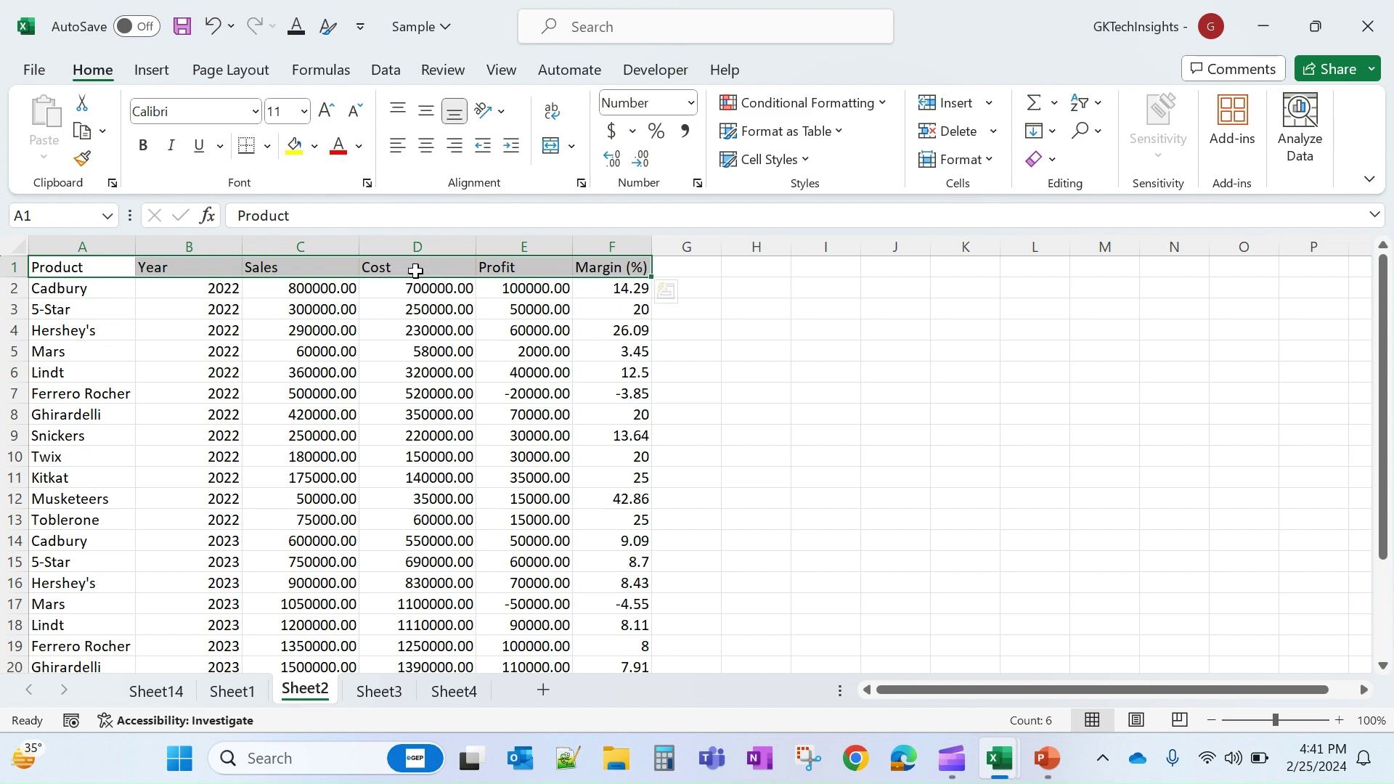
{"action": "left_click", "coordinate": [428, 237]}
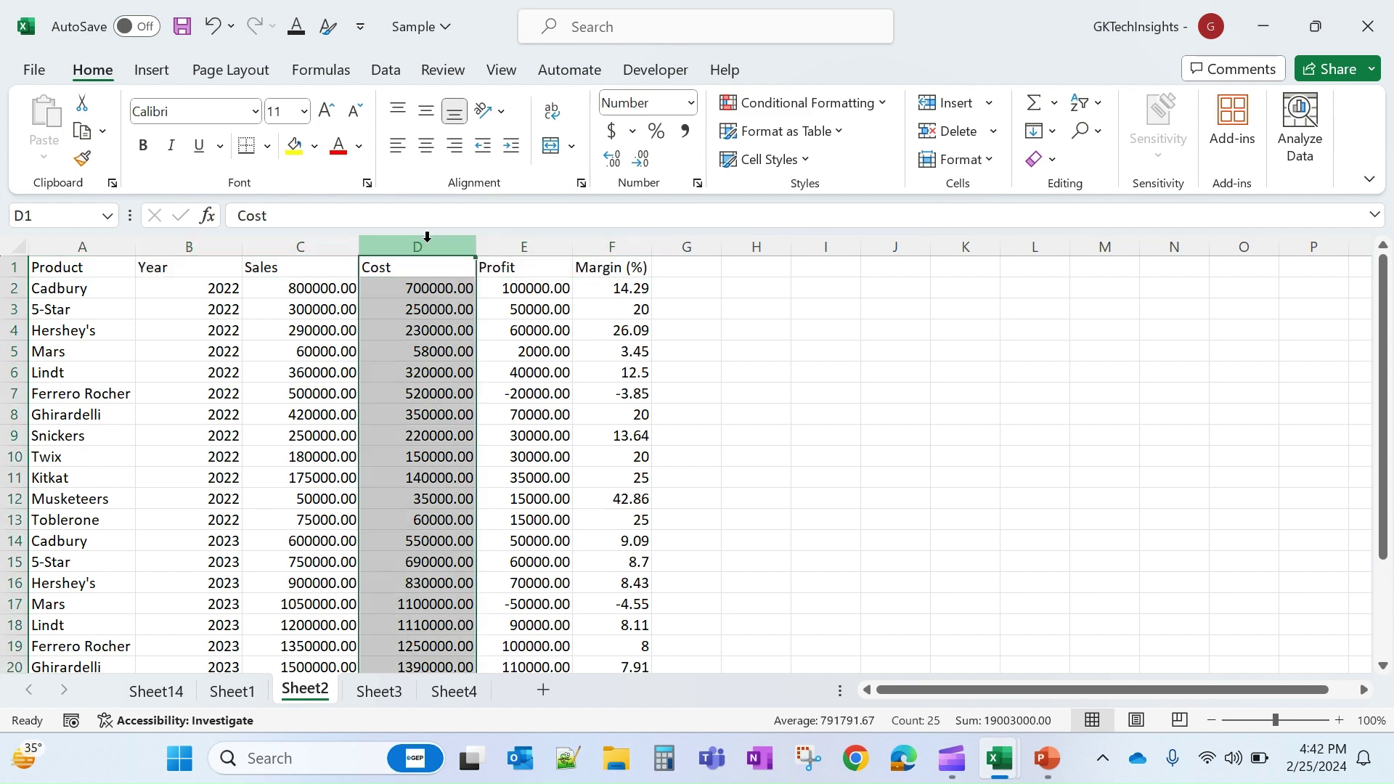
{"action": "left_click", "coordinate": [320, 310]}
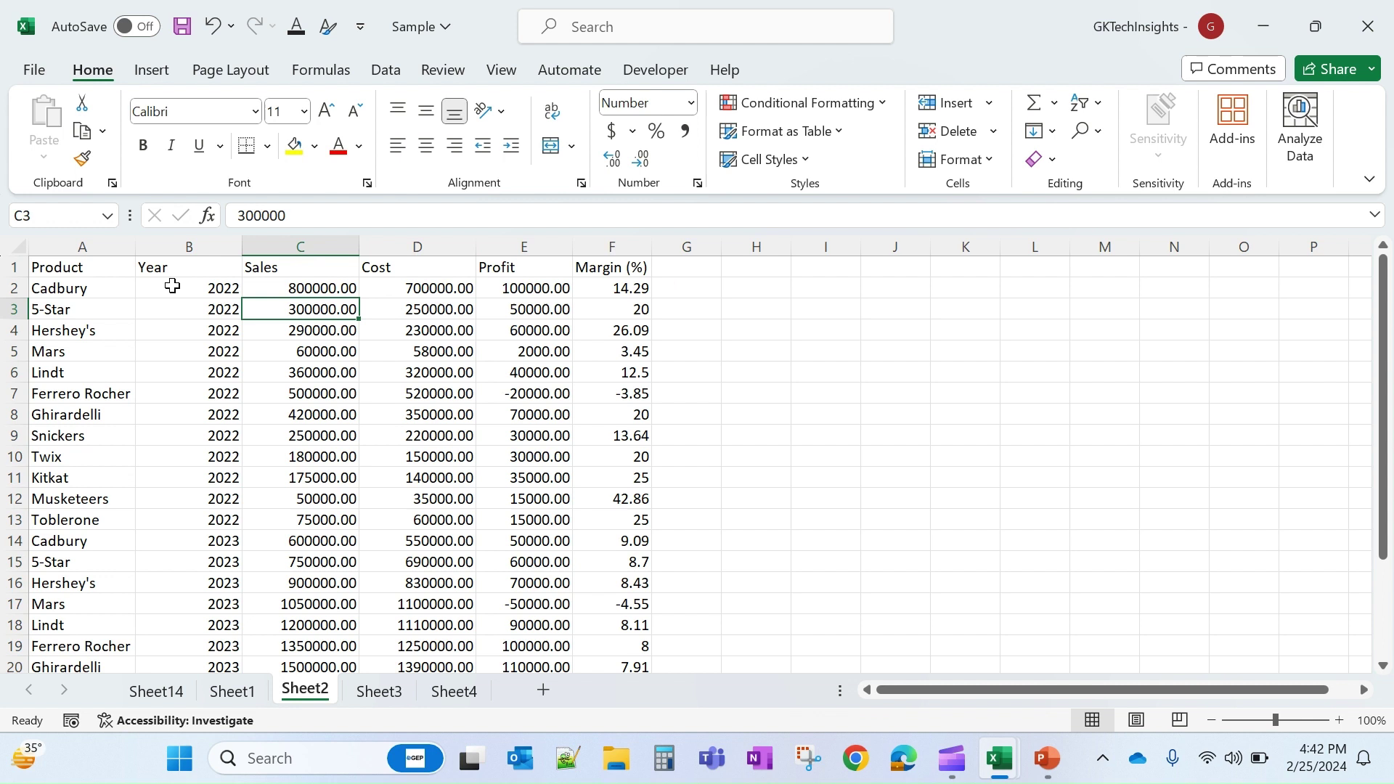
{"action": "left_click", "coordinate": [48, 269]}
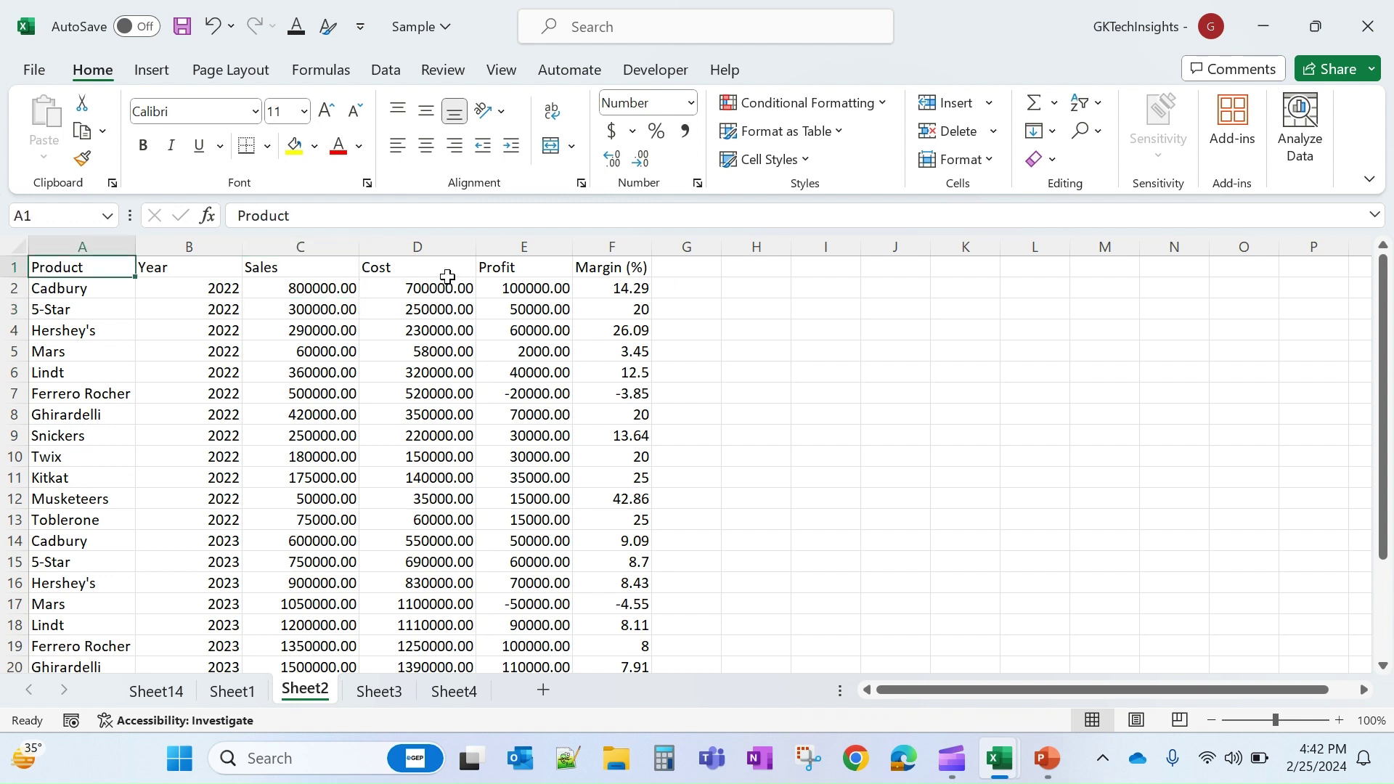
{"action": "left_click", "coordinate": [517, 268]}
{"action": "left_click", "coordinate": [80, 270]}
{"action": "left_click", "coordinate": [298, 409]}
{"action": "left_click", "coordinate": [186, 270]}
{"action": "left_click", "coordinate": [102, 269]}
{"action": "left_click", "coordinate": [94, 290]}
{"action": "left_click", "coordinate": [100, 269]}
{"action": "left_click", "coordinate": [102, 308]}
Step: With cell A1 selected on Sheet2, start recording a macro named Format with the shortcut letter f
{"action": "left_click", "coordinate": [80, 266]}
{"action": "left_click", "coordinate": [639, 71]}
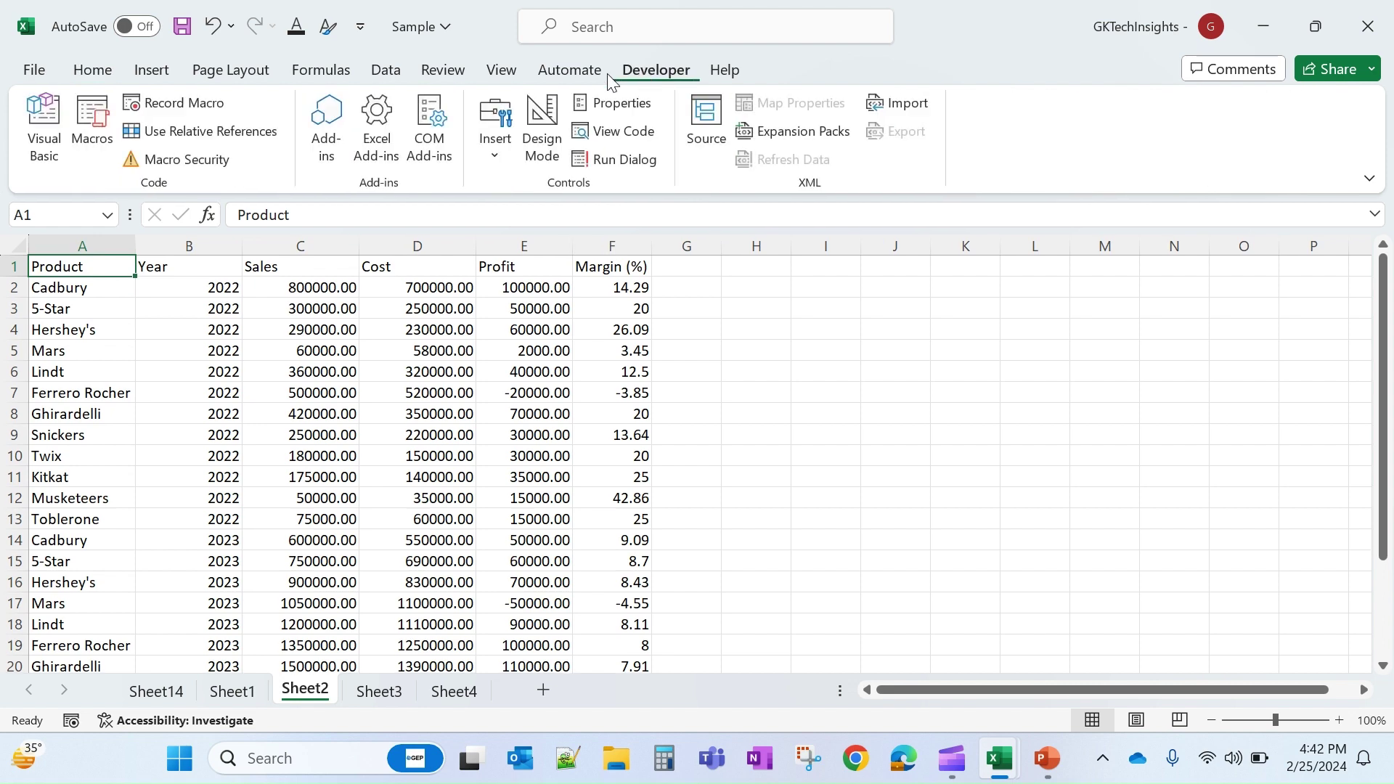
{"action": "left_click", "coordinate": [180, 105]}
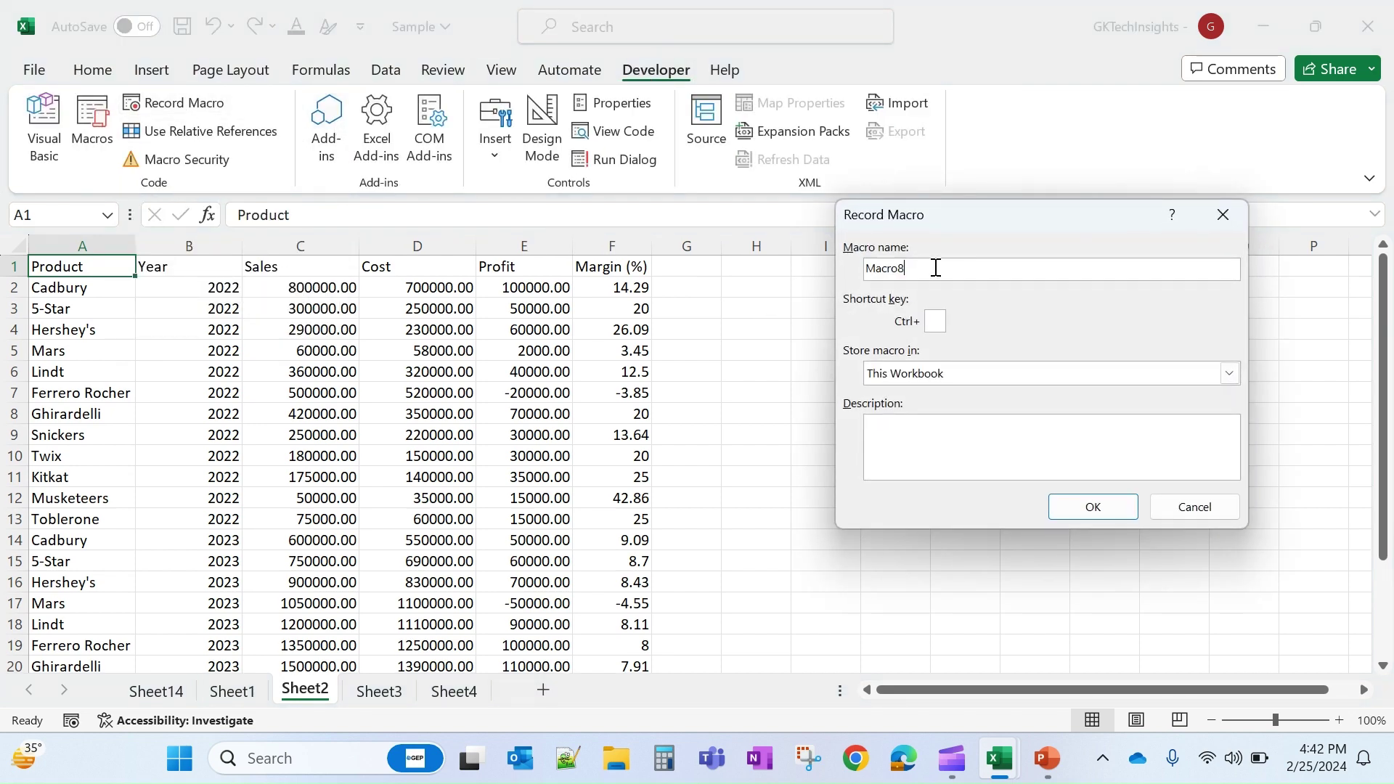
{"action": "double_click", "coordinate": [936, 268]}
{"action": "type", "text": "Form"}
{"action": "type", "text": "f"}
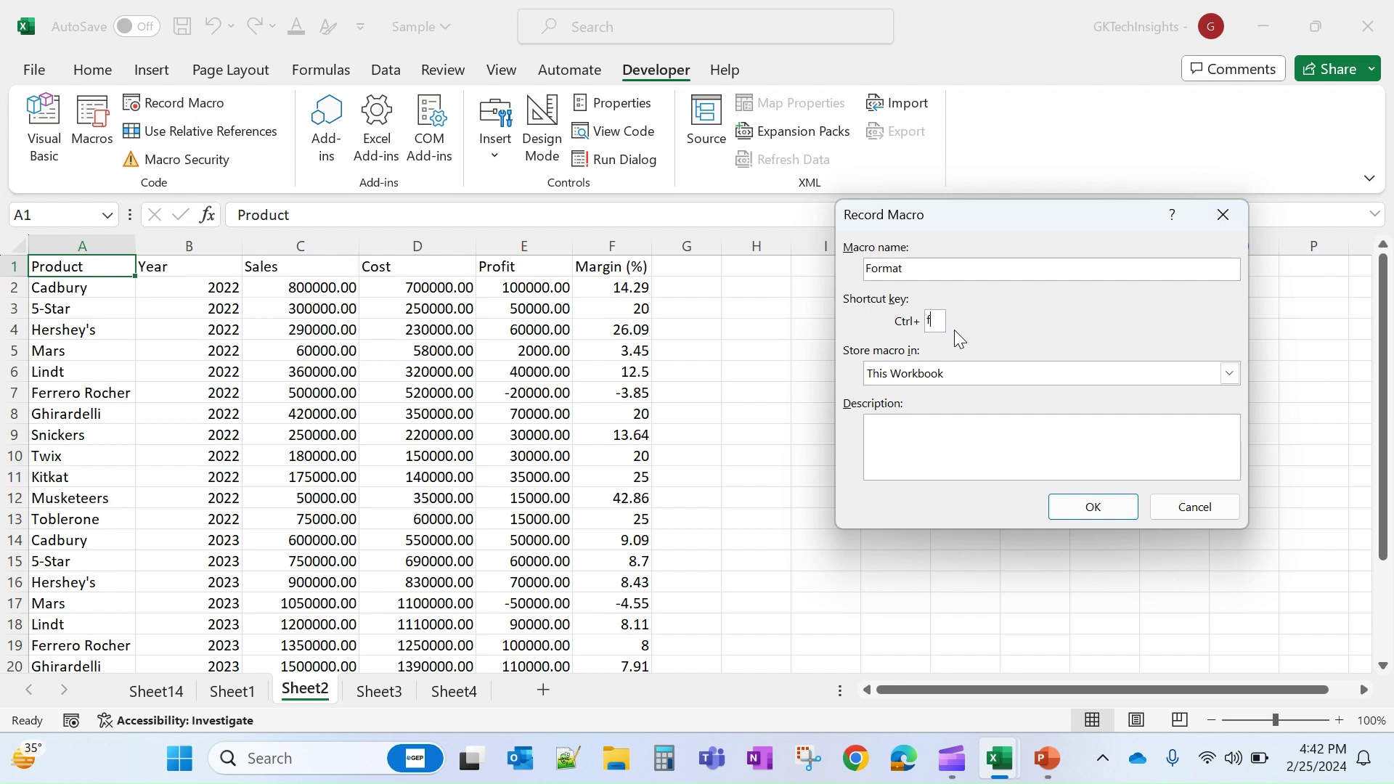
{"action": "left_click", "coordinate": [1087, 508]}
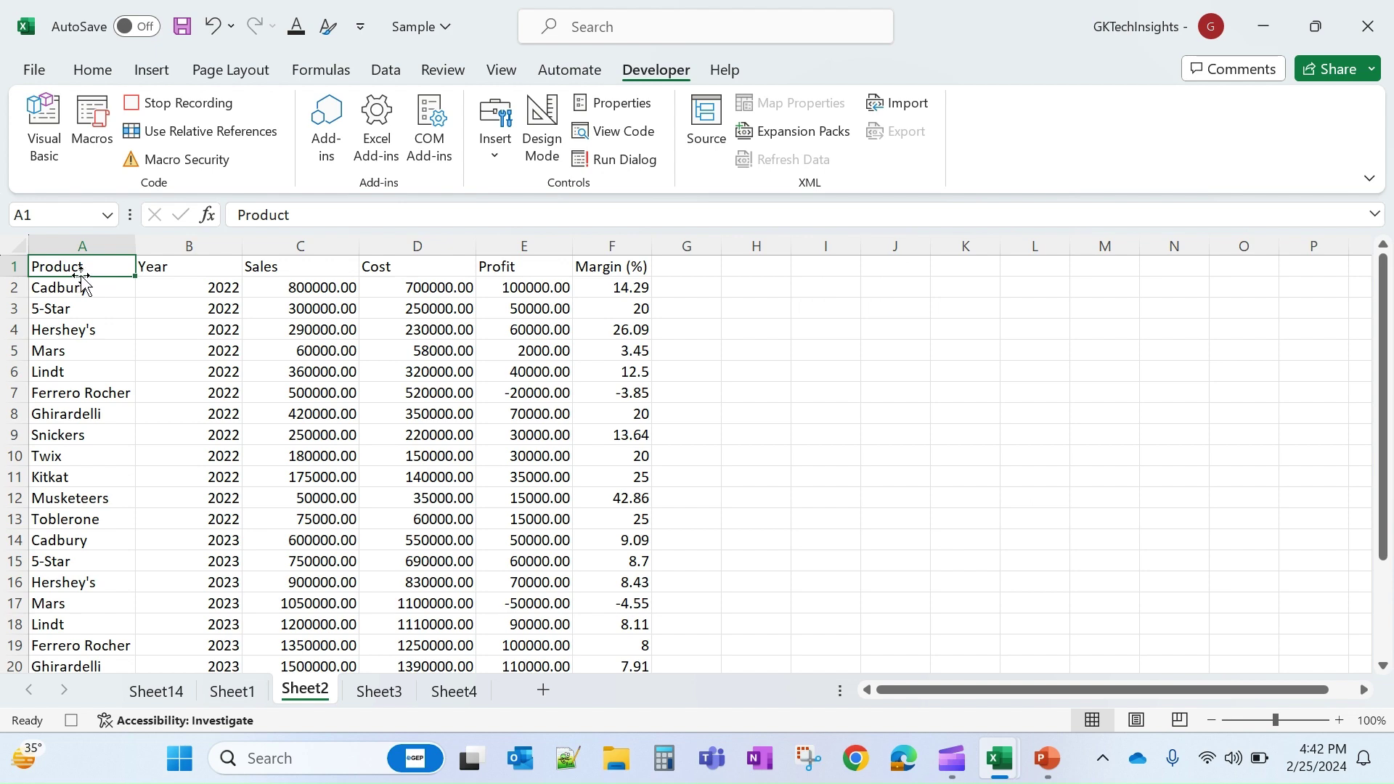
Step: Make the header row A1:F1 bold and italic with yellow fill, and fill the entire Profit column yellow
{"action": "left_click_drag", "start_coordinate": [79, 276], "coordinate": [618, 267]}
{"action": "left_click", "coordinate": [96, 69]}
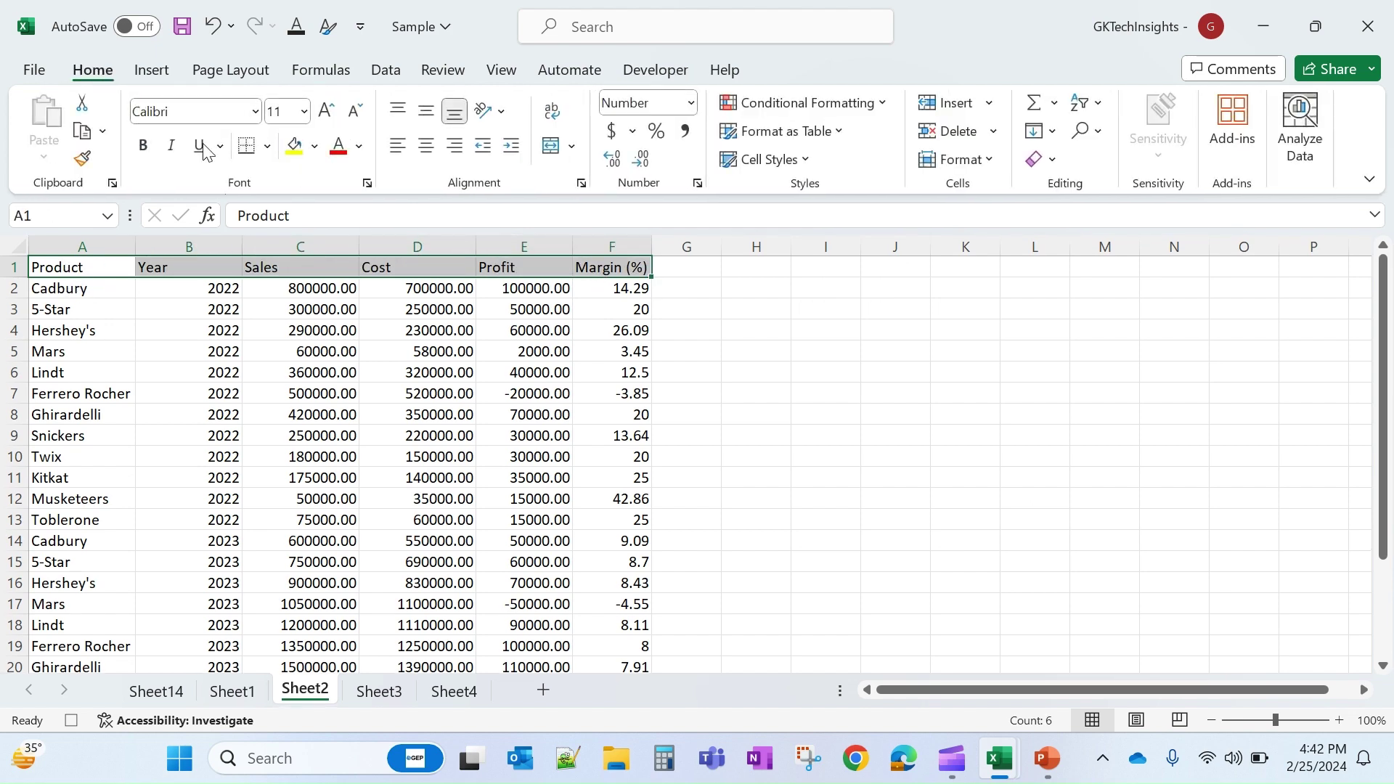
{"action": "left_click", "coordinate": [144, 147]}
{"action": "left_click", "coordinate": [171, 146]}
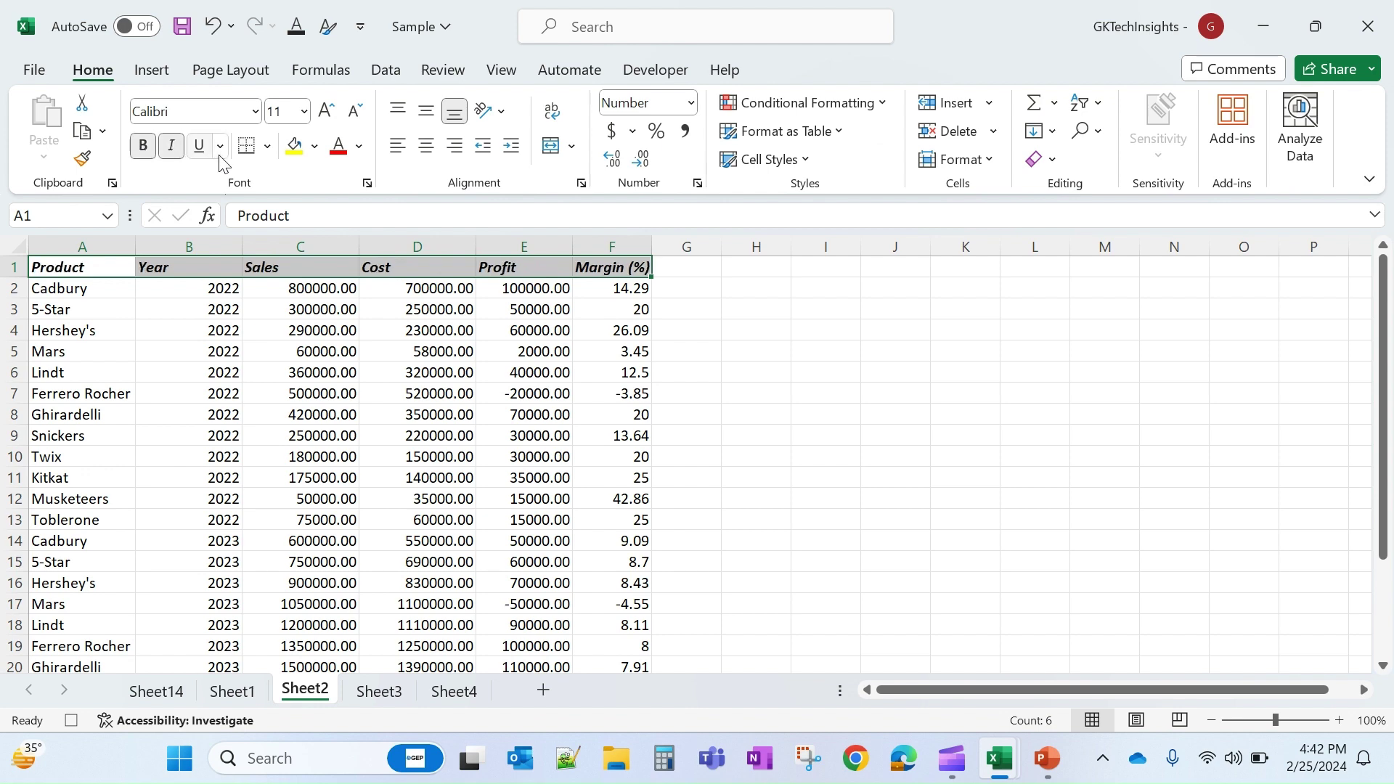
{"action": "left_click", "coordinate": [297, 149]}
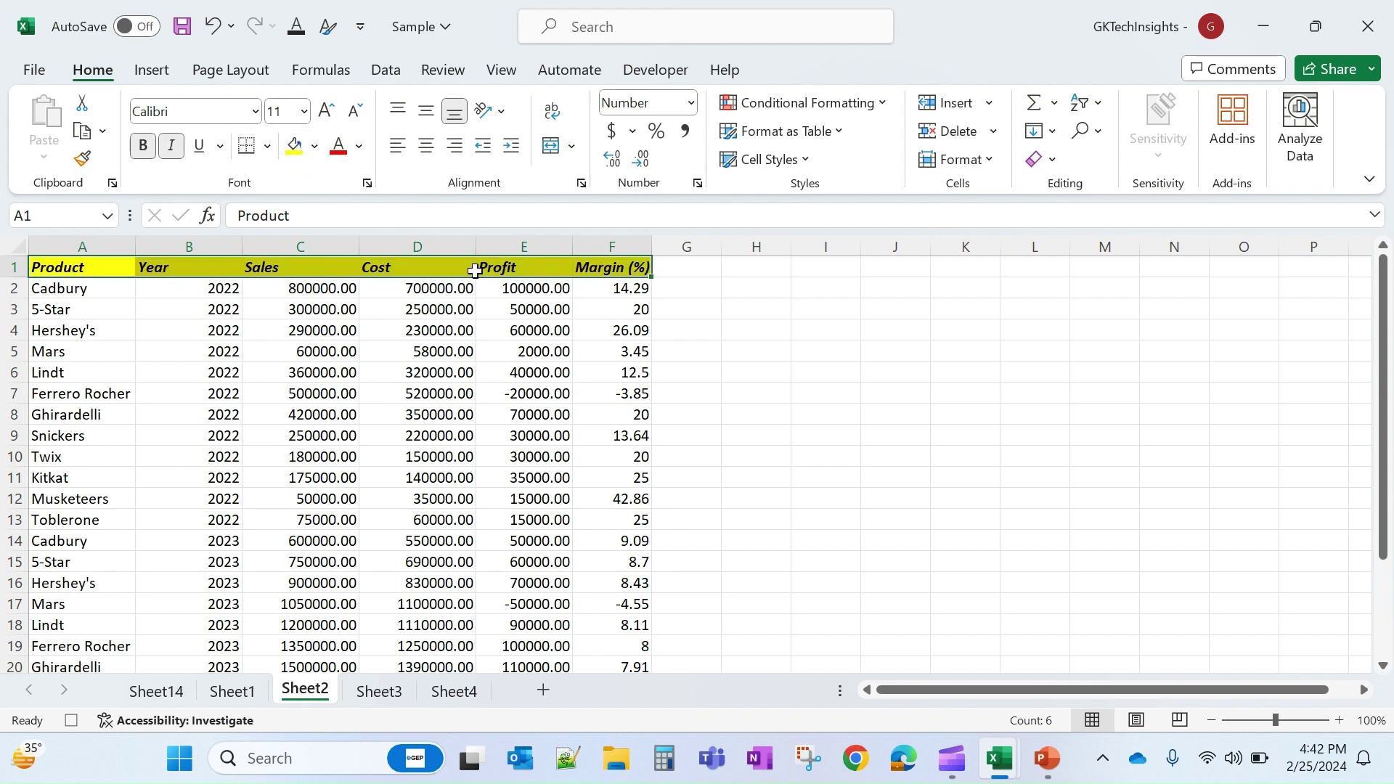
{"action": "left_click", "coordinate": [522, 244]}
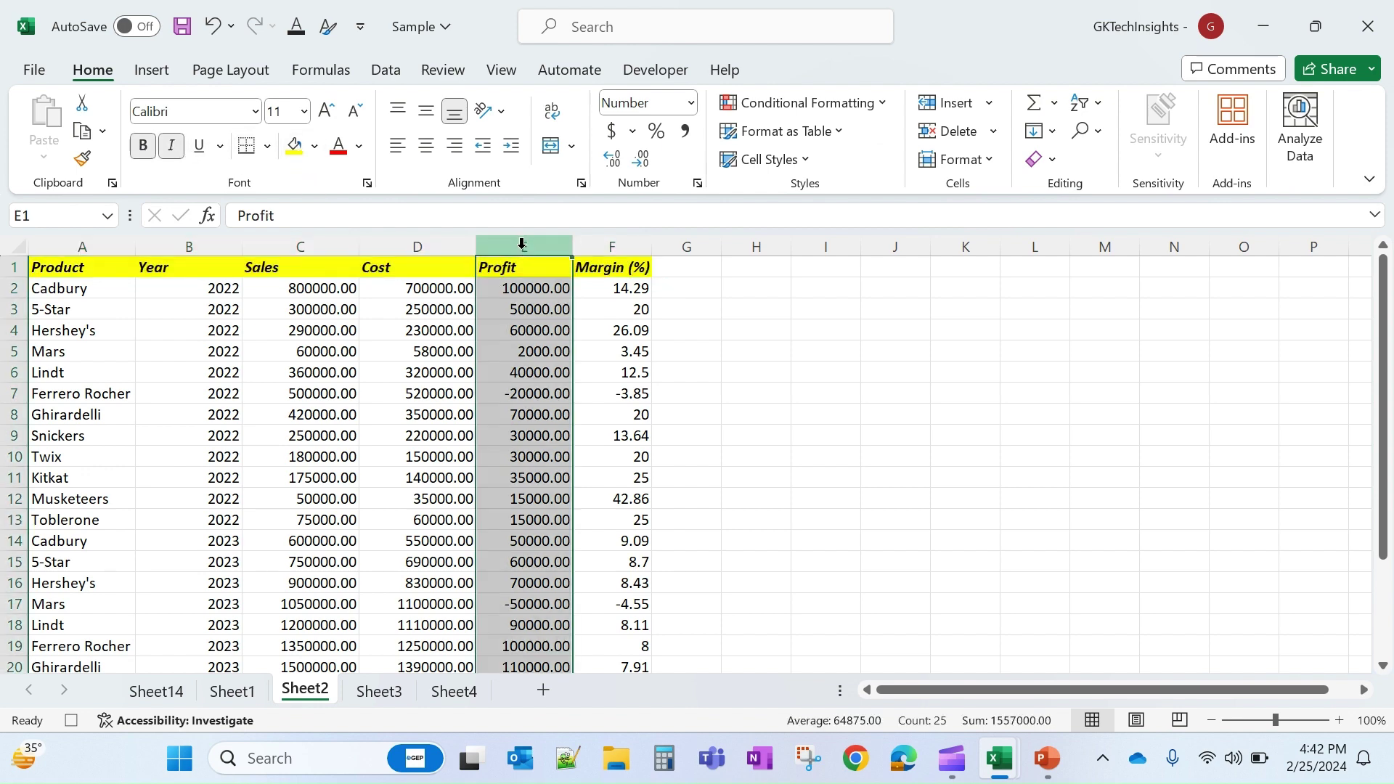
{"action": "left_click", "coordinate": [294, 148]}
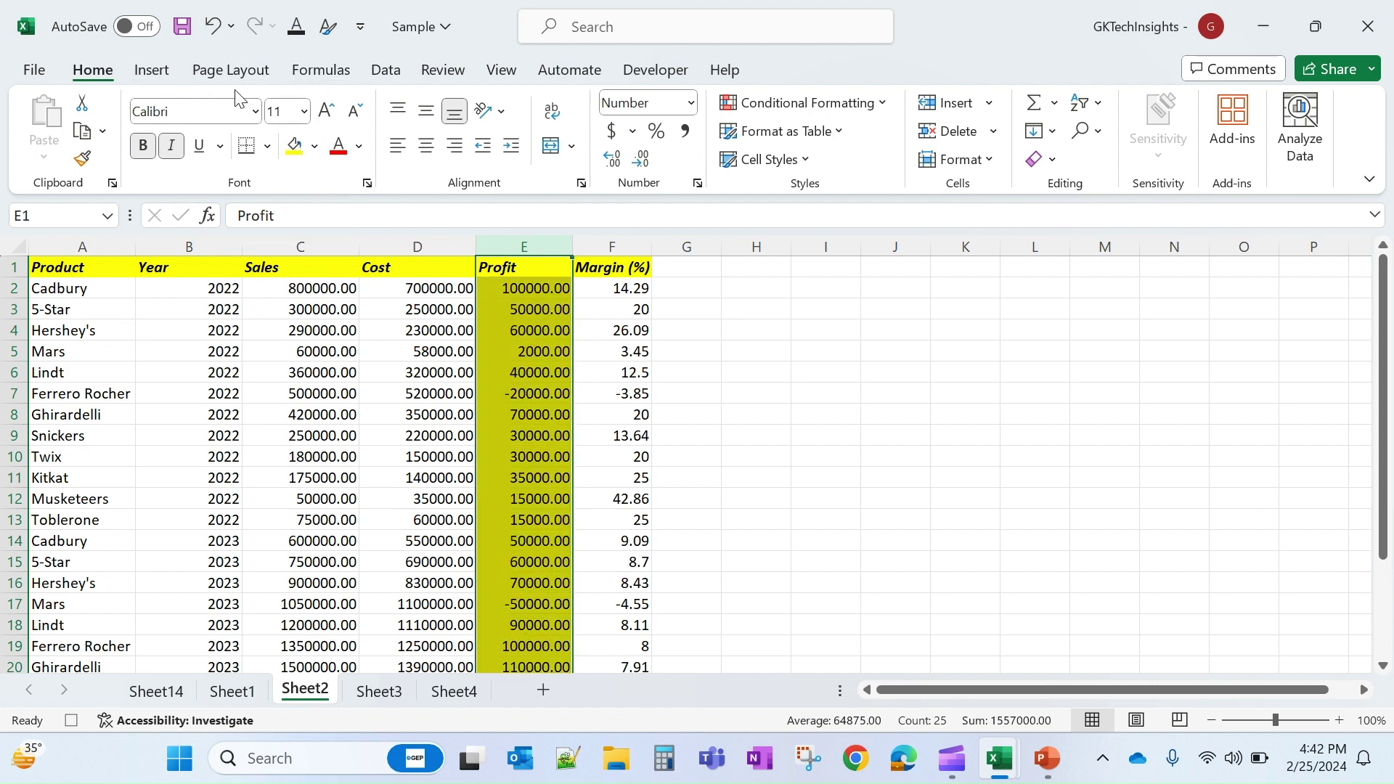
Step: Stop recording the macro and look over the formatted header row and Profit column
{"action": "left_click", "coordinate": [654, 72]}
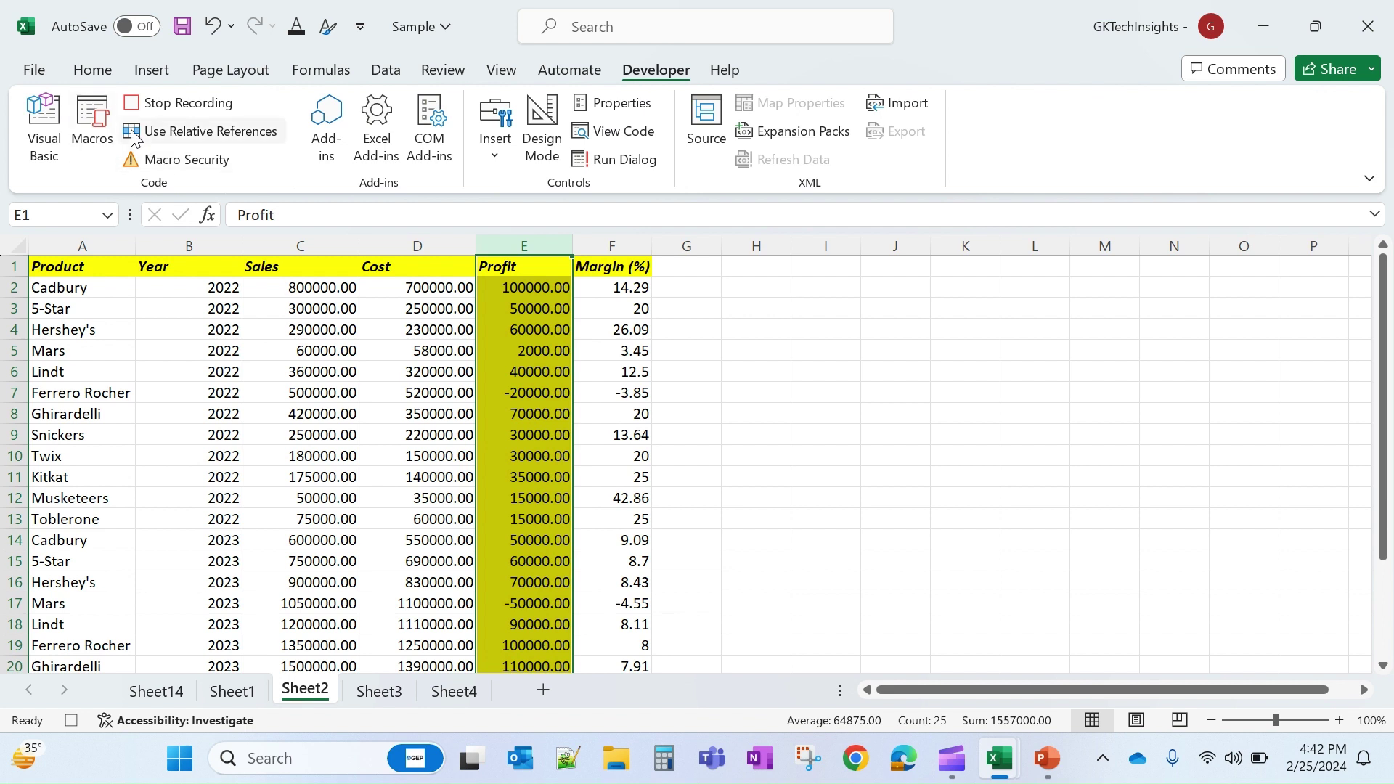
{"action": "left_click", "coordinate": [174, 104]}
{"action": "left_click", "coordinate": [210, 327]}
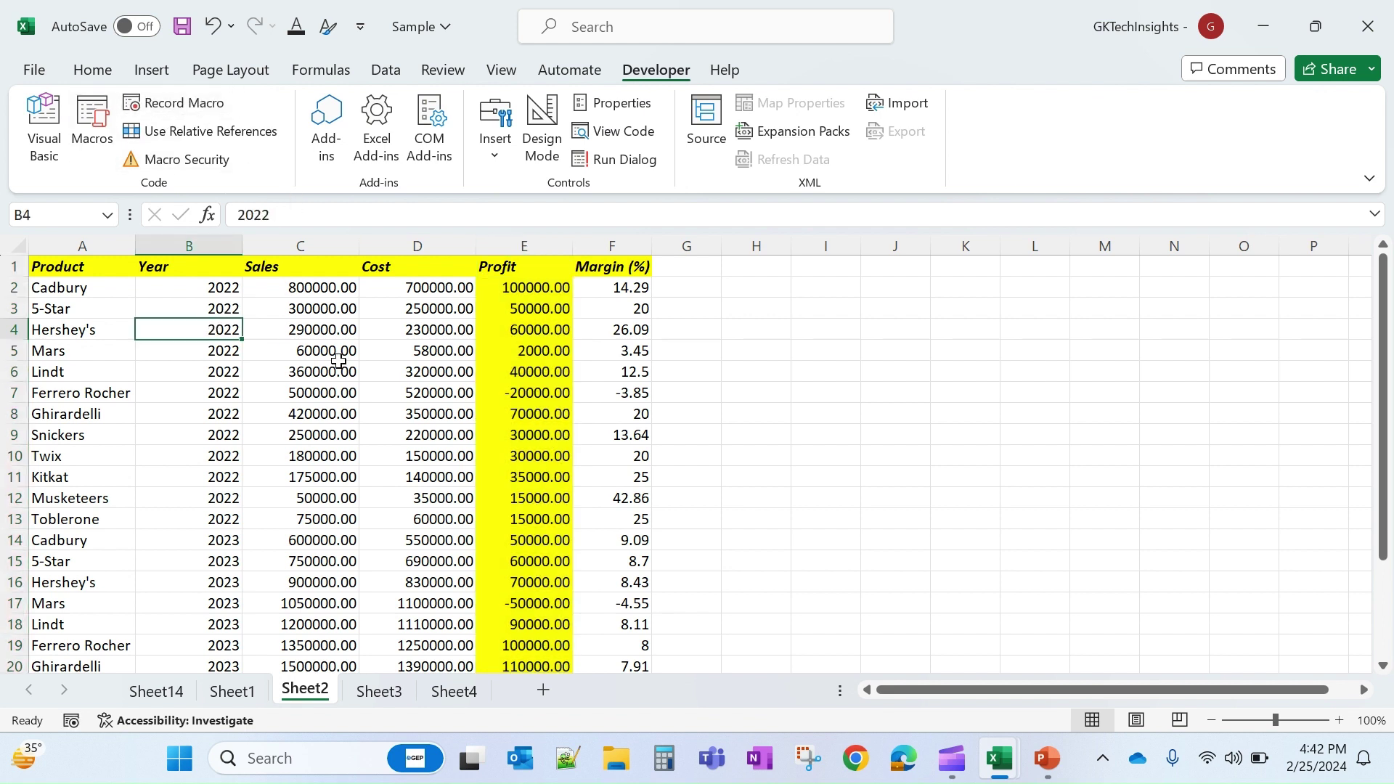
{"action": "left_click", "coordinate": [175, 292]}
{"action": "left_click_drag", "start_coordinate": [103, 271], "coordinate": [583, 268]}
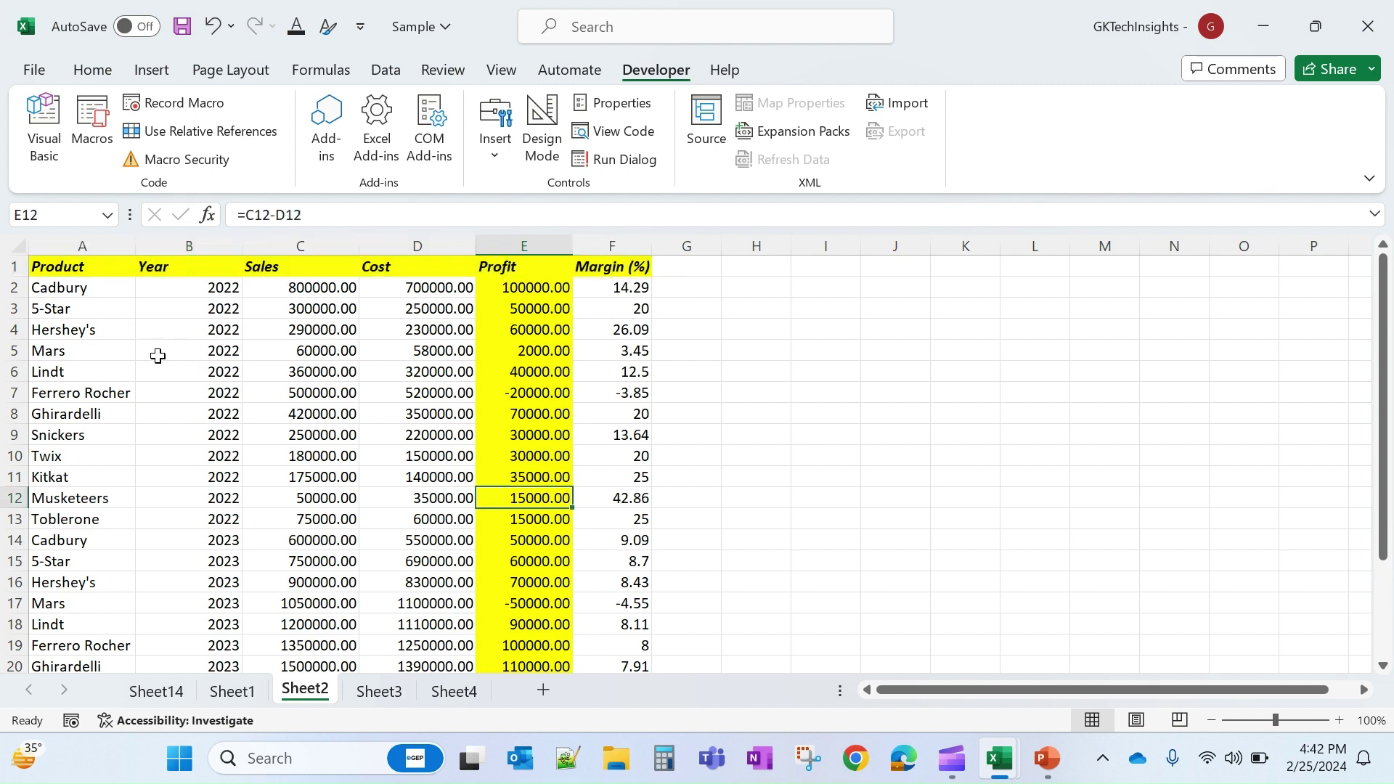
Step: Run the Format macro on Sheet1 starting from cell A1
{"action": "left_click", "coordinate": [231, 700]}
{"action": "left_click", "coordinate": [109, 266]}
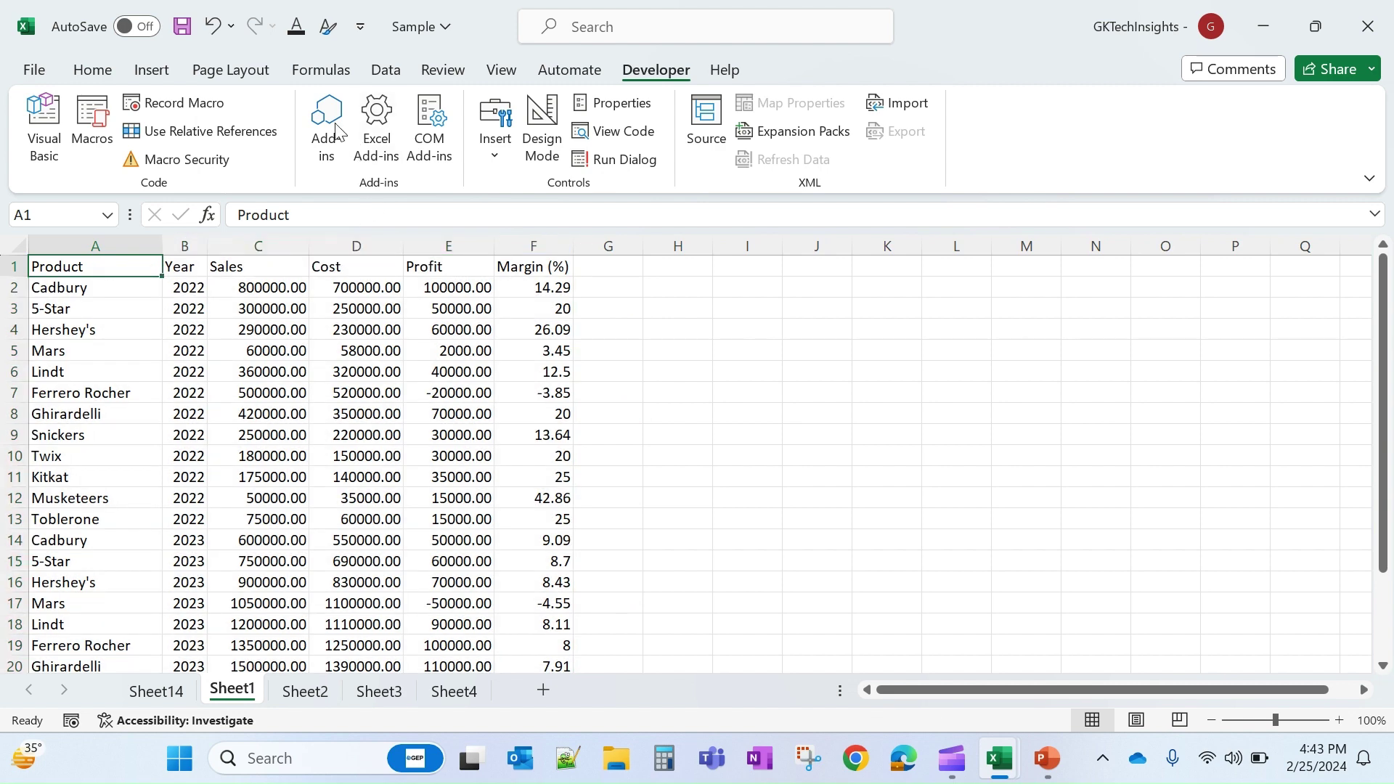
{"action": "left_click", "coordinate": [93, 133]}
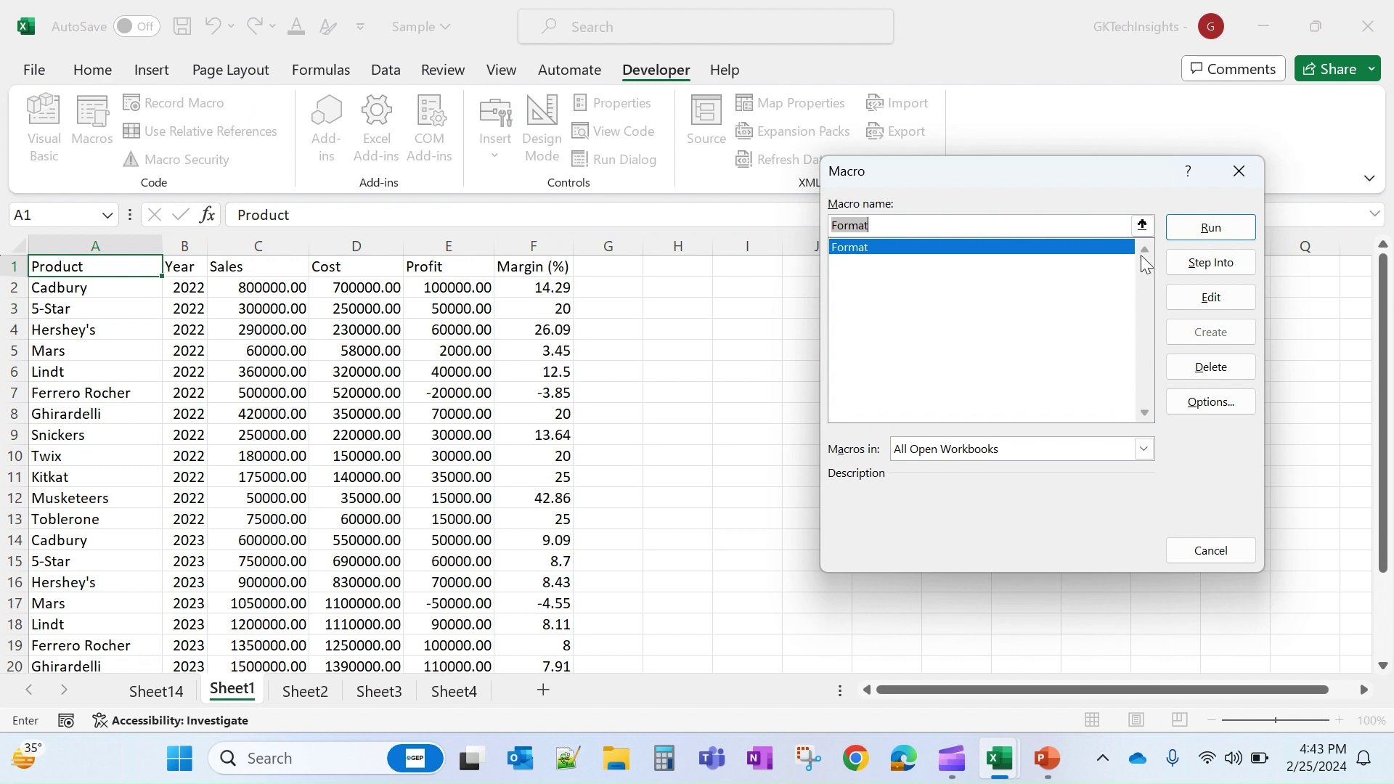
{"action": "left_click", "coordinate": [1210, 230]}
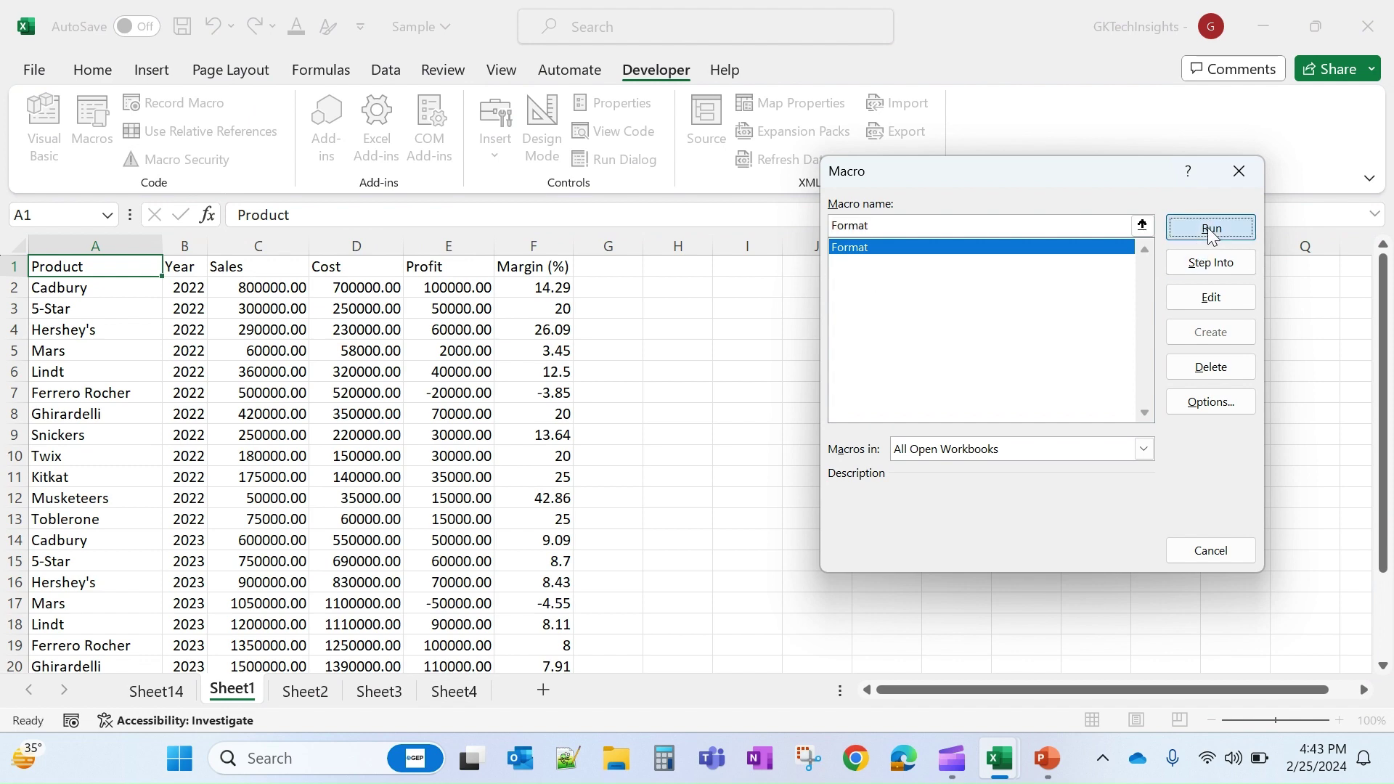
{"action": "left_click", "coordinate": [380, 376]}
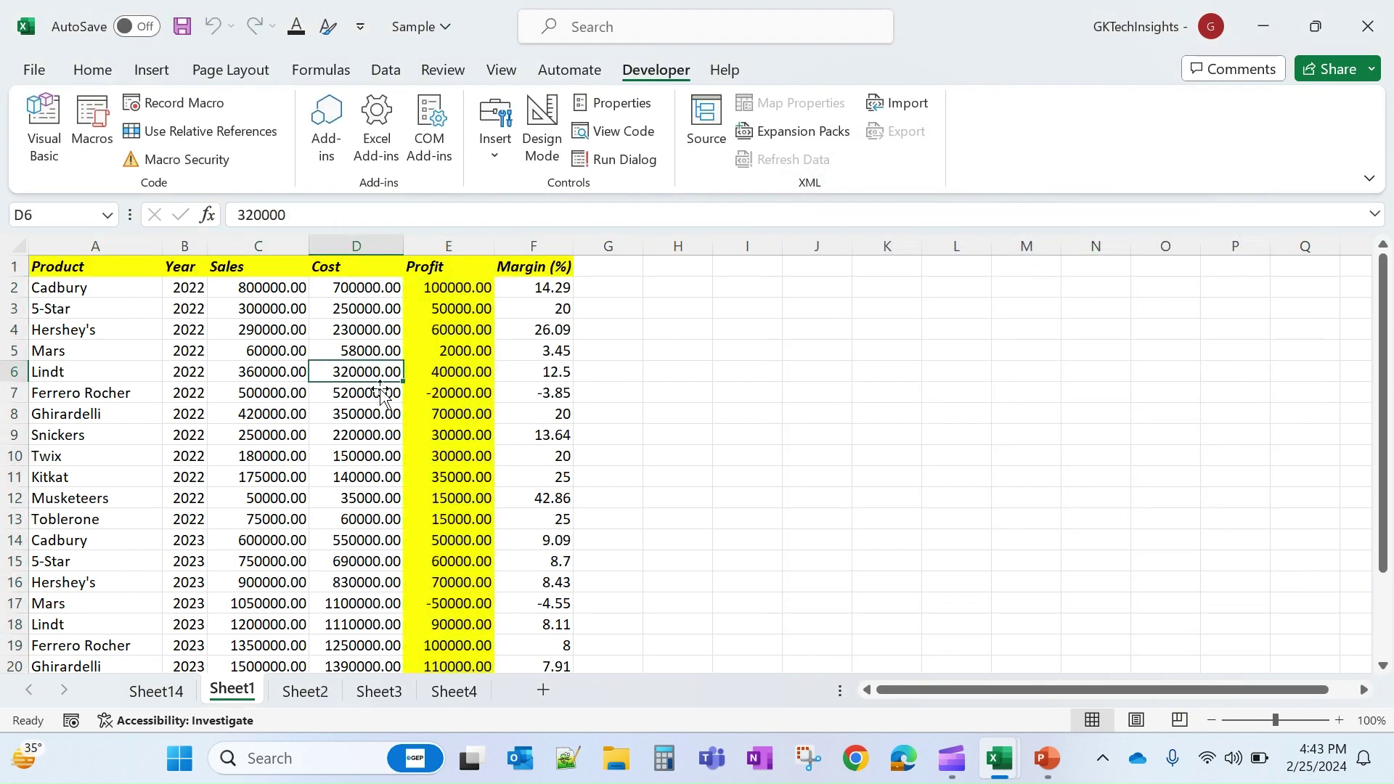
Step: Switch to Sheet3 and apply the Format macro to its table with cell A1 selected
{"action": "left_click", "coordinate": [373, 696]}
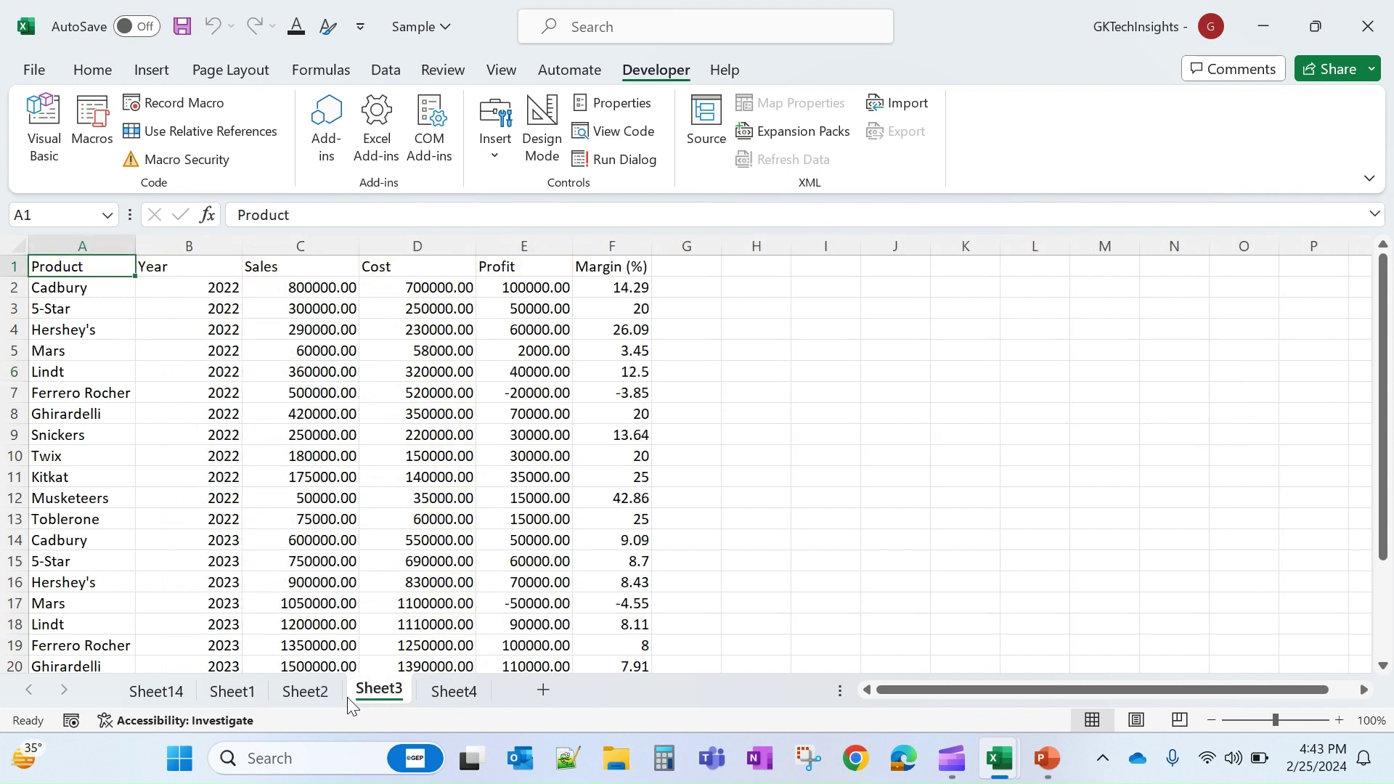
{"action": "left_click", "coordinate": [82, 307]}
{"action": "left_click", "coordinate": [82, 259]}
{"action": "key", "text": "ctrl+shift+f"}
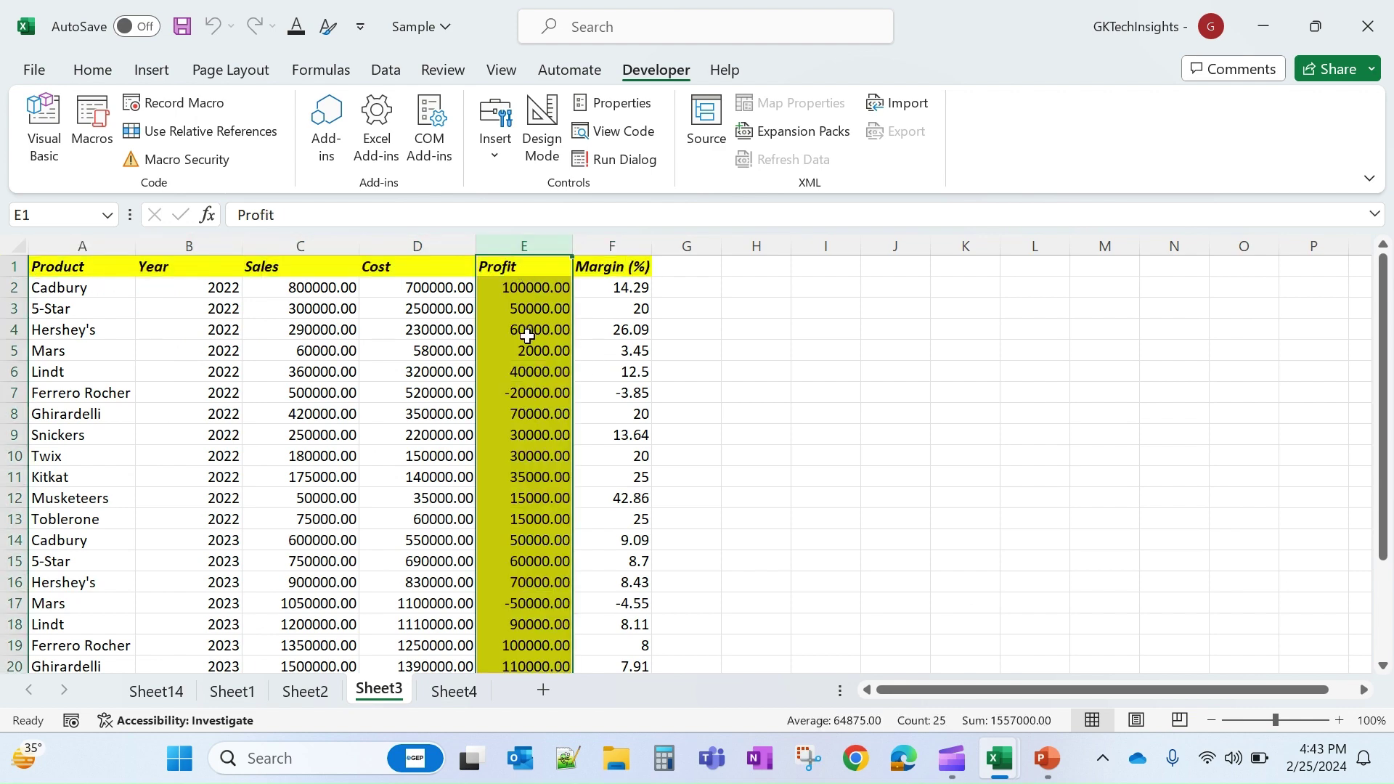
{"action": "left_click", "coordinate": [527, 335]}
{"action": "left_click", "coordinate": [319, 331]}
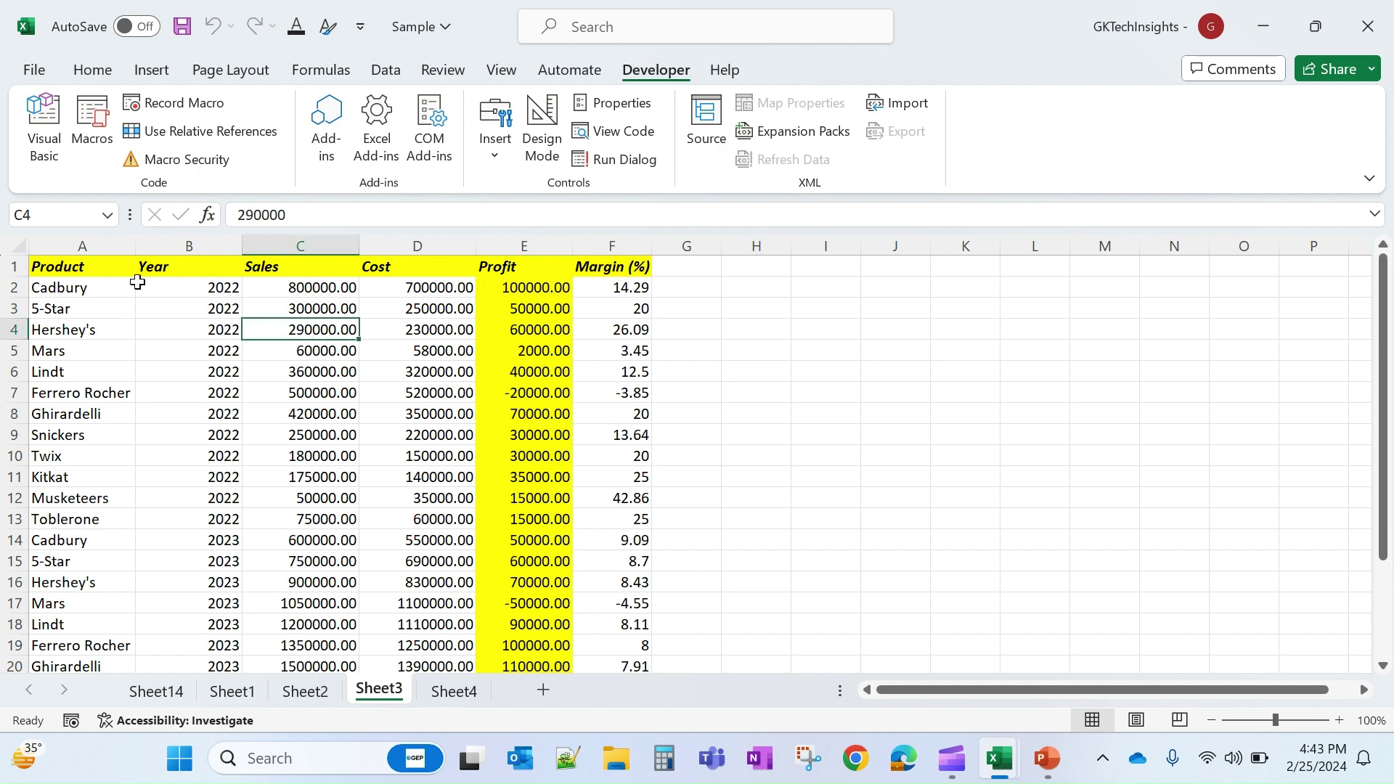
{"action": "left_click", "coordinate": [106, 285]}
{"action": "left_click", "coordinate": [104, 268]}
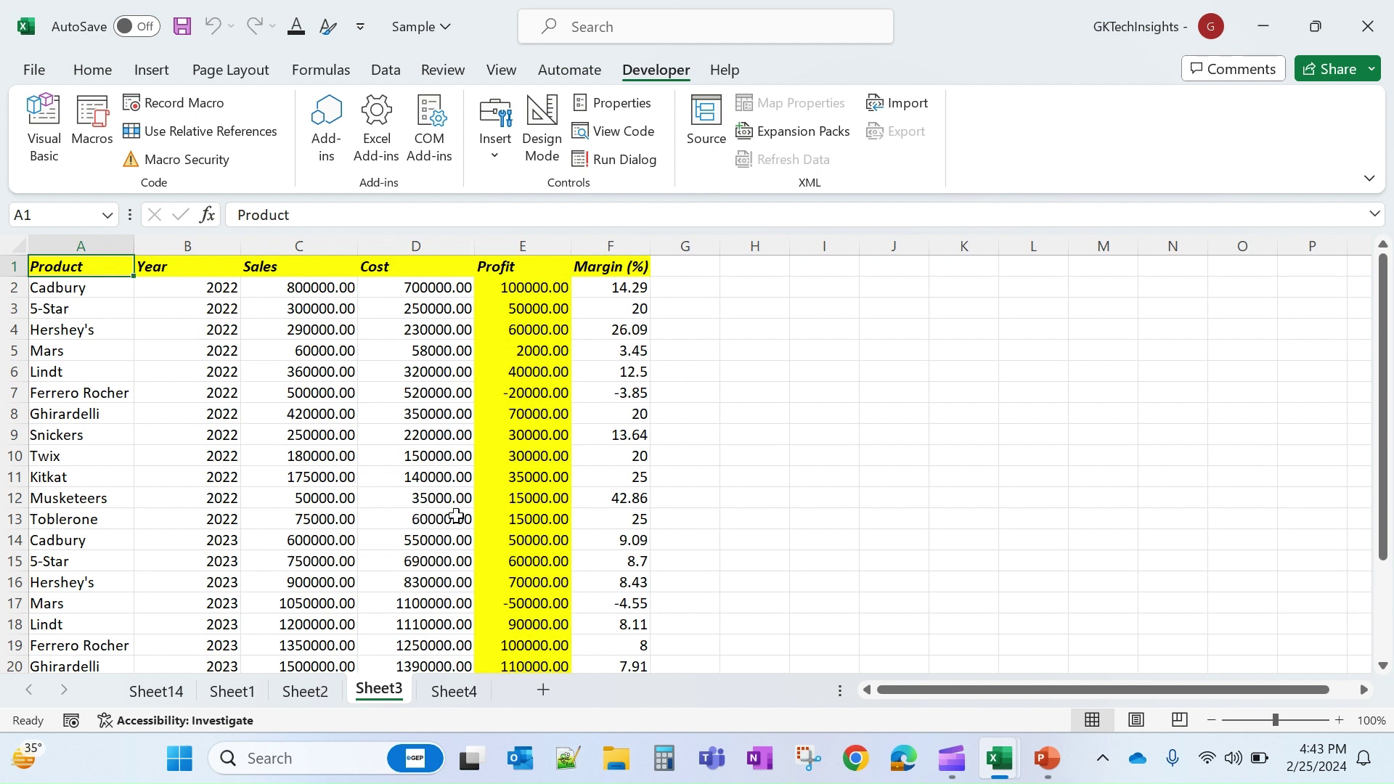
{"action": "left_click", "coordinate": [680, 389]}
{"action": "left_click", "coordinate": [680, 289]}
{"action": "left_click", "coordinate": [690, 305]}
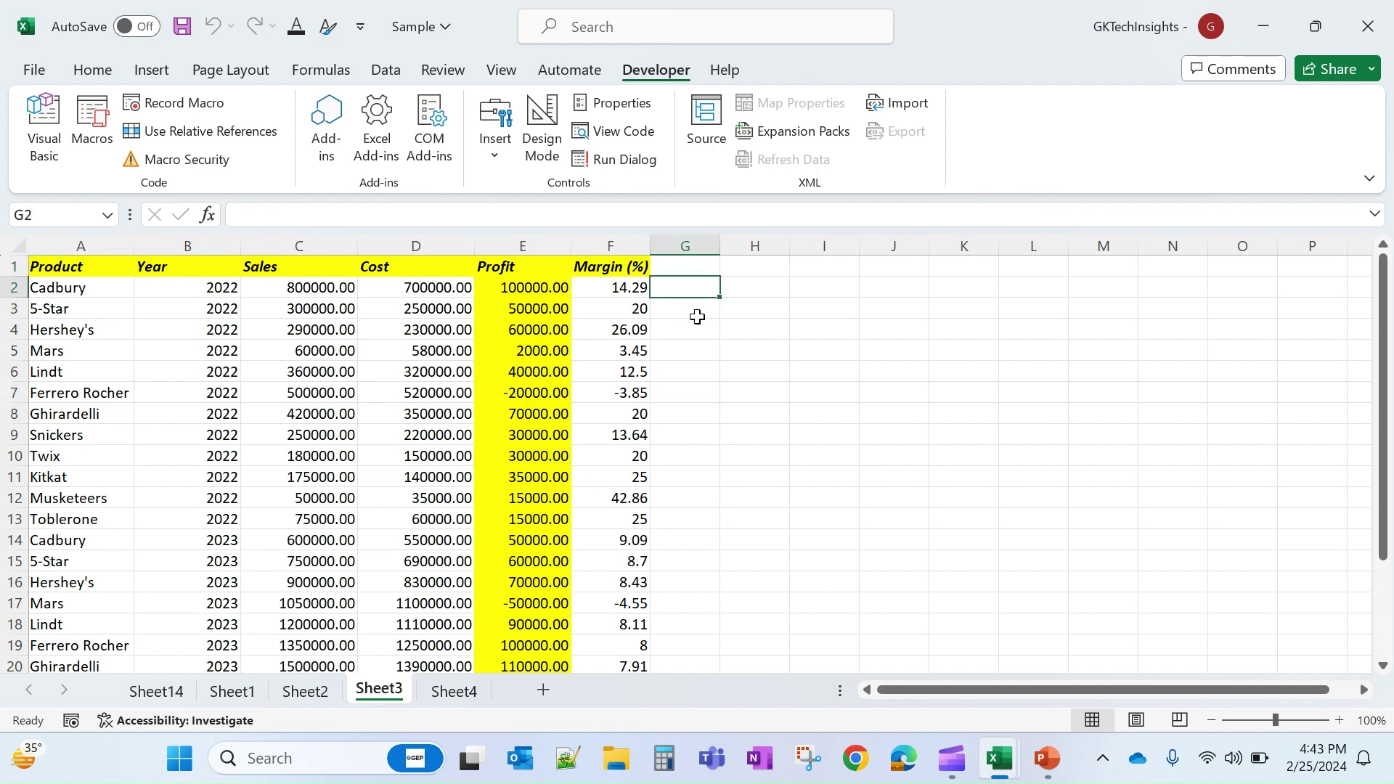
{"action": "left_click", "coordinate": [711, 289]}
{"action": "left_click", "coordinate": [301, 306]}
{"action": "left_click", "coordinate": [303, 288]}
{"action": "left_click", "coordinate": [294, 329]}
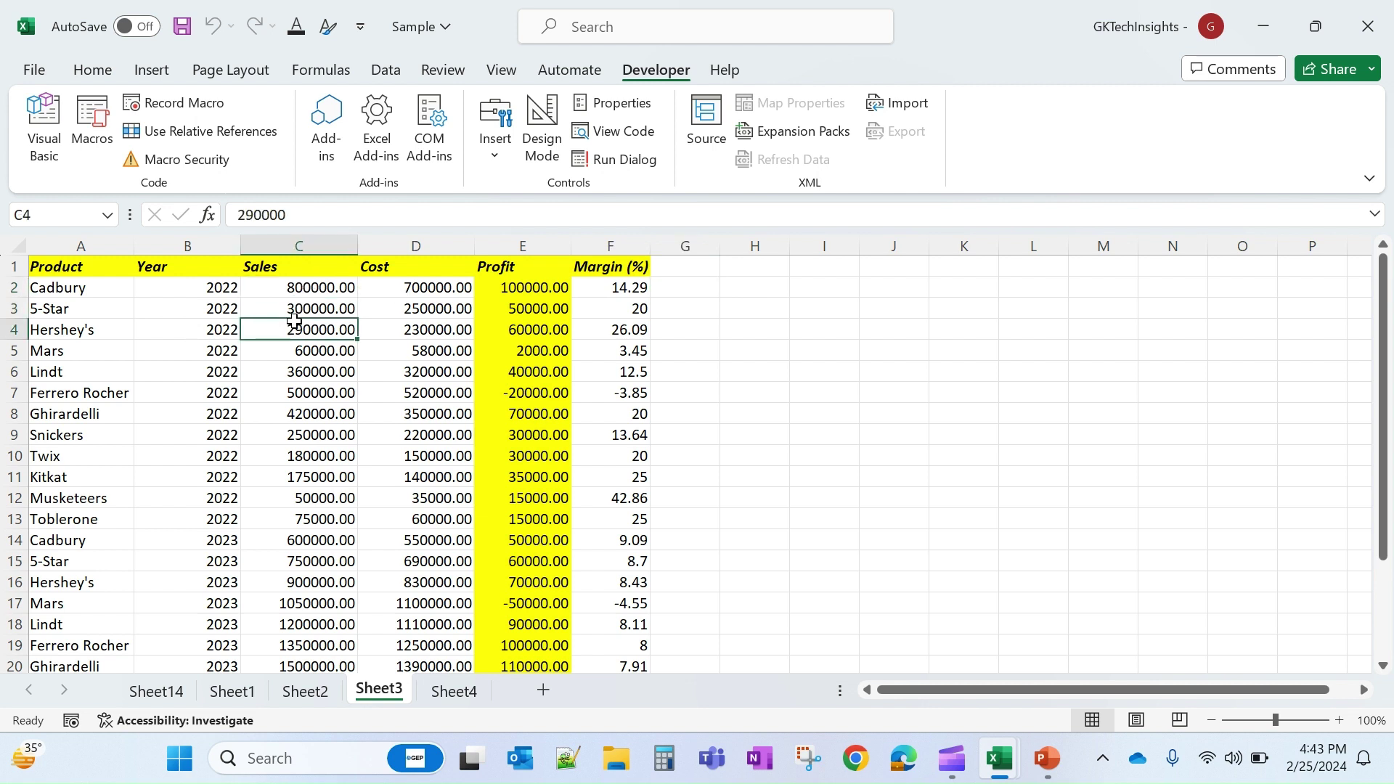
{"action": "left_click", "coordinate": [306, 288]}
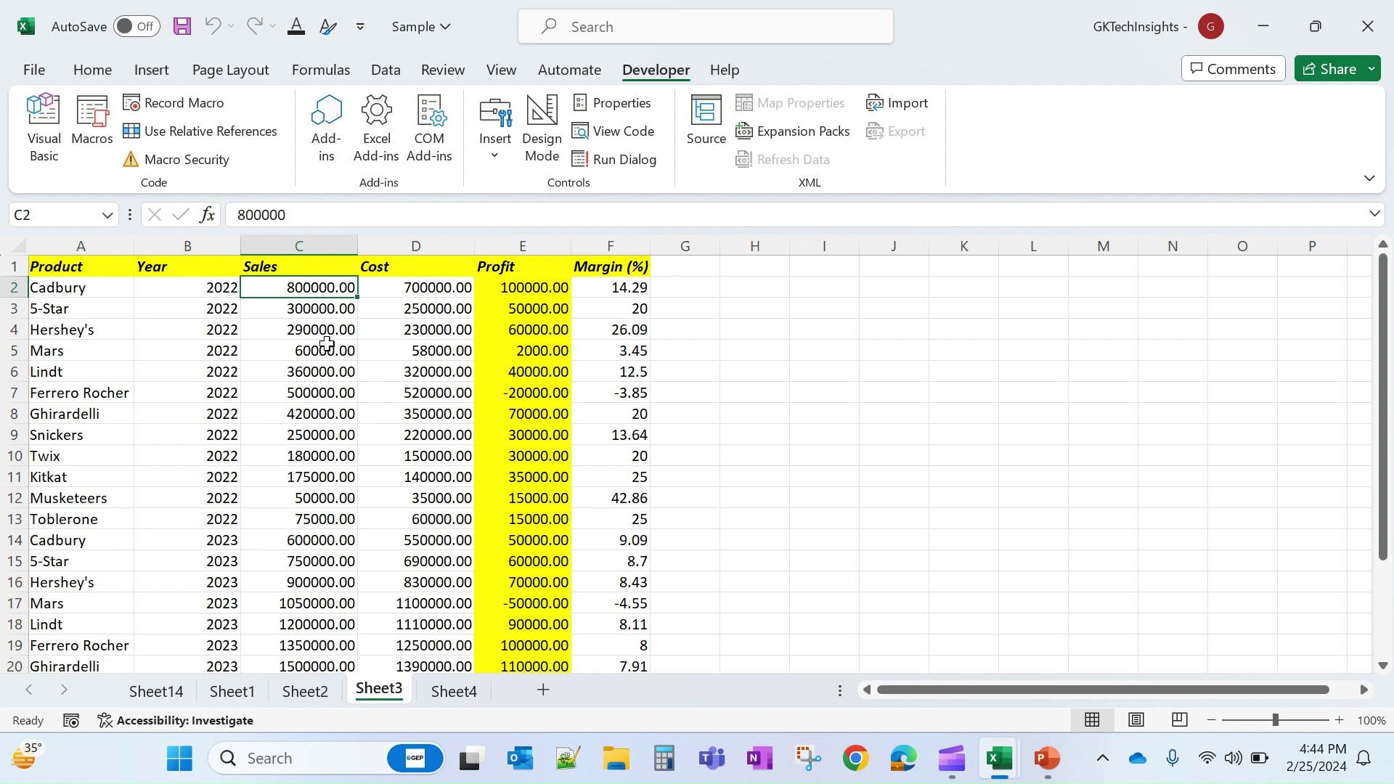
{"action": "left_click", "coordinate": [312, 391]}
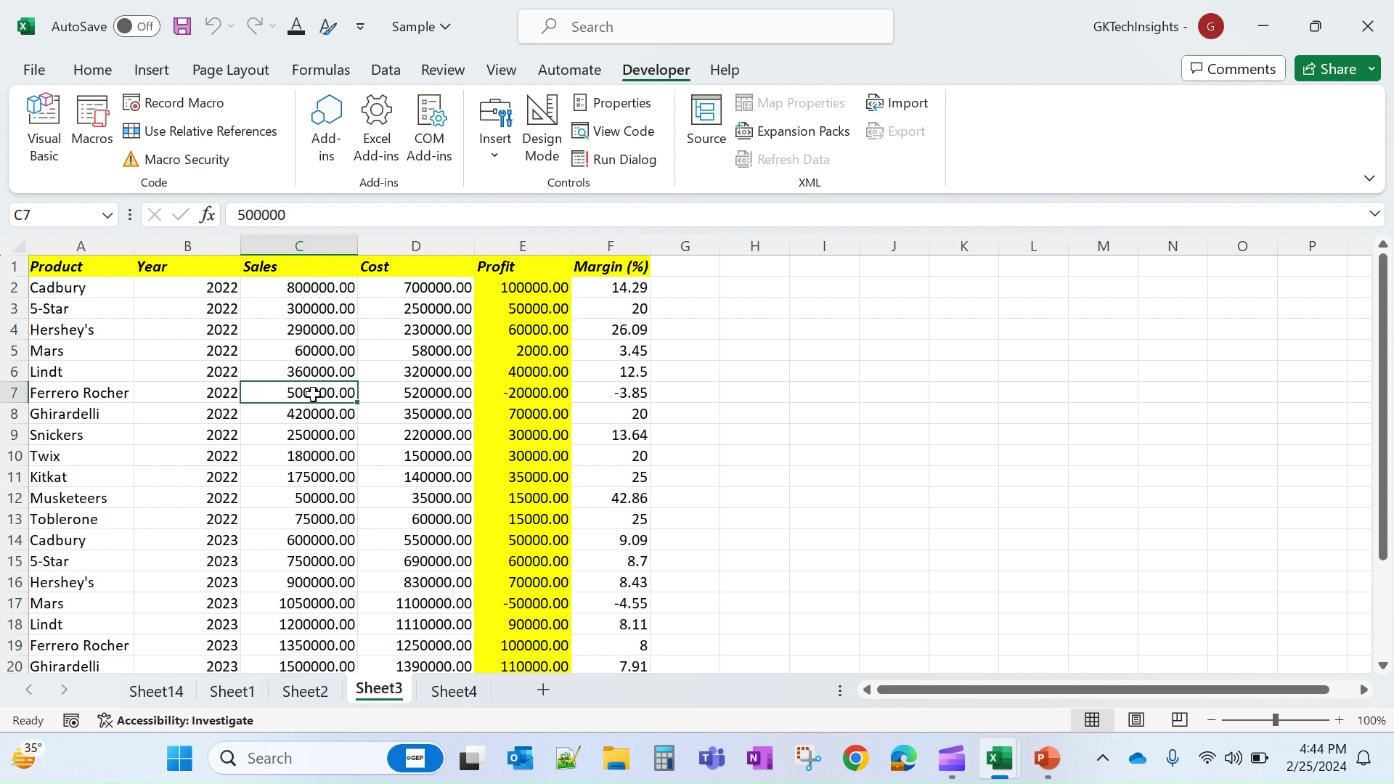
{"action": "left_click", "coordinate": [725, 313]}
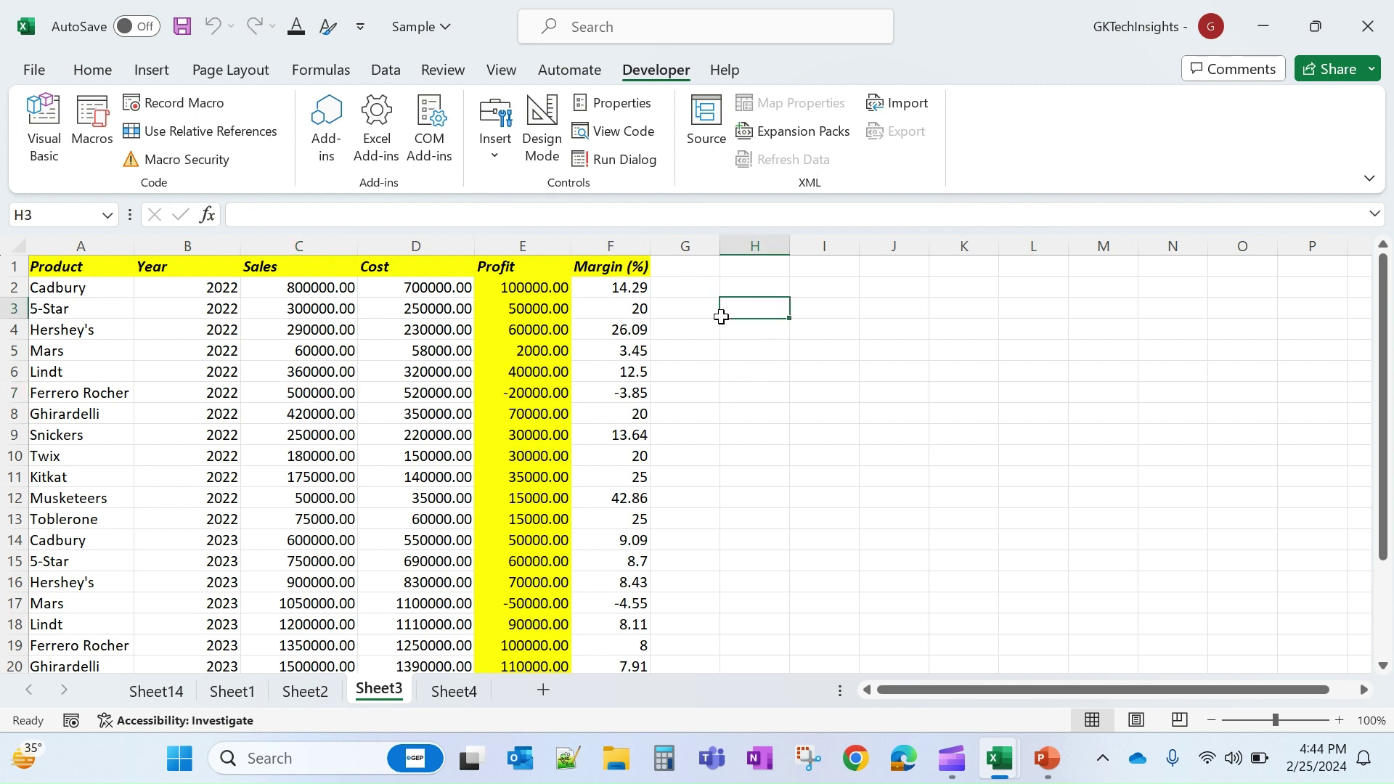
Step: Enter =LARGE(C2:C25,2) in cell H2 of Sheet3 to find the second-largest Sales value
{"action": "left_click", "coordinate": [746, 293]}
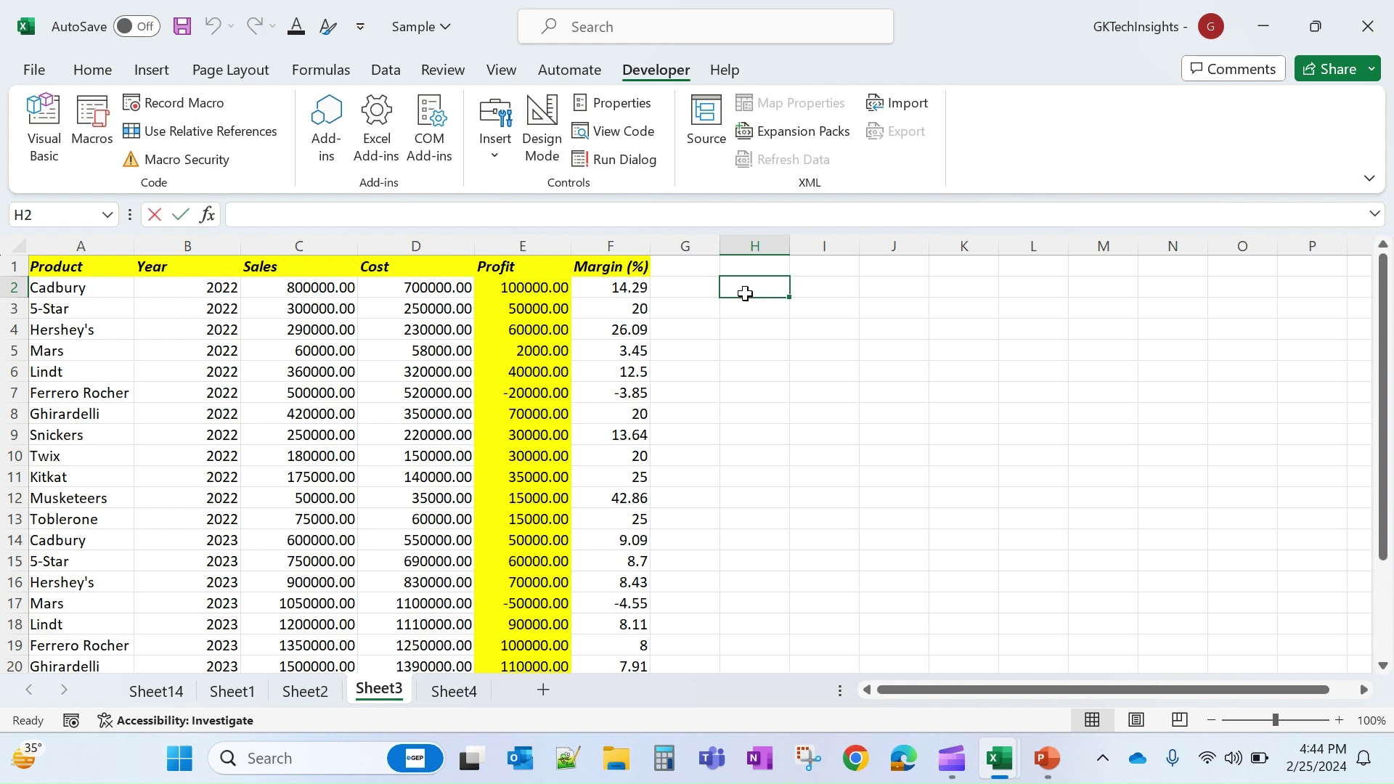
{"action": "type", "text": "=larg"}
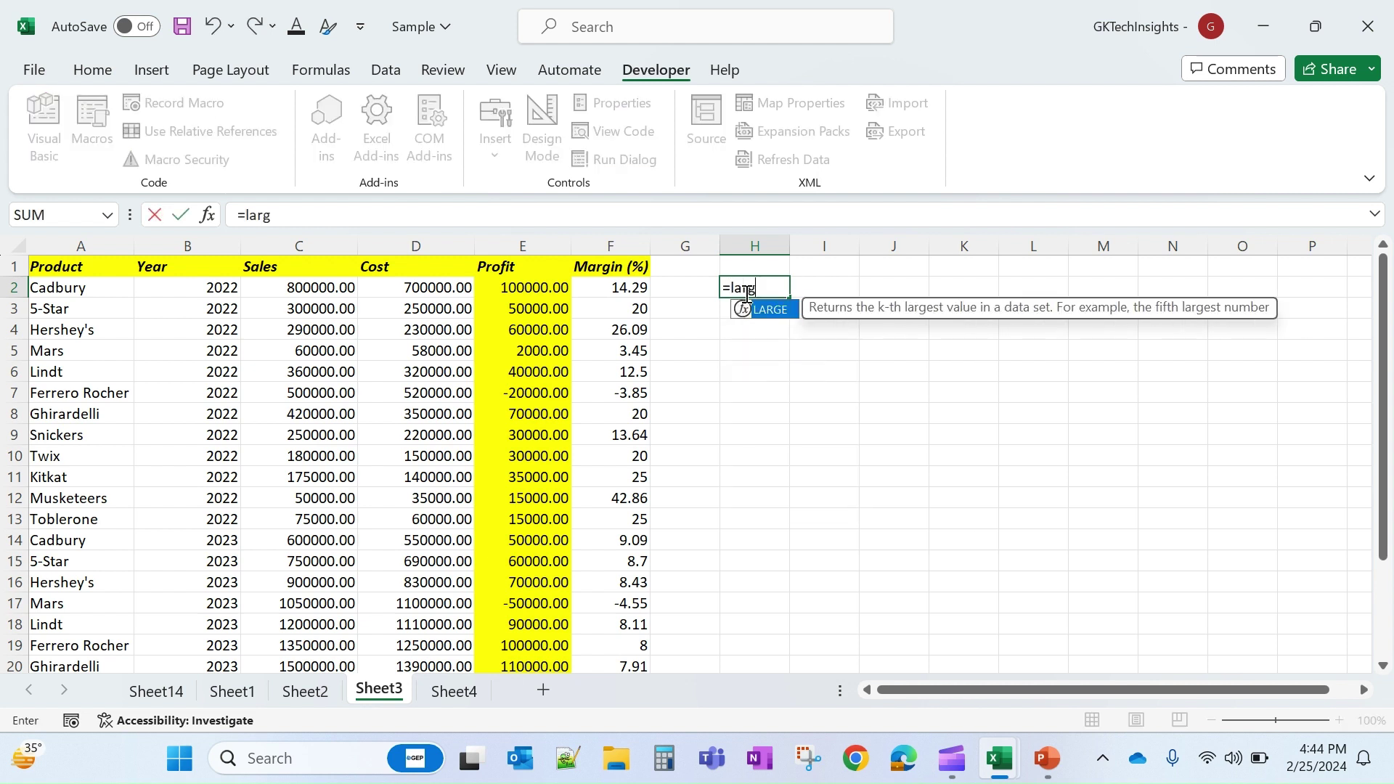
{"action": "key", "text": "Tab"}
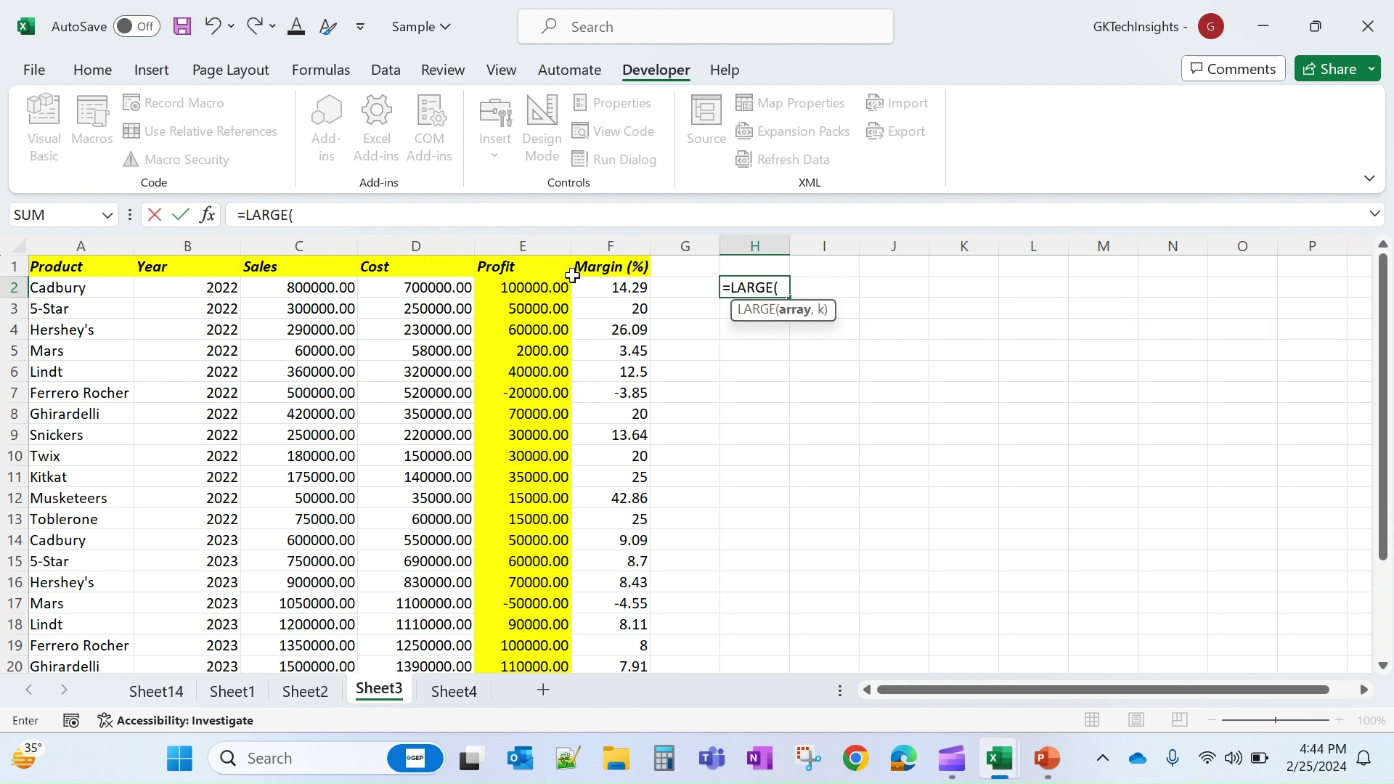
{"action": "left_click", "coordinate": [316, 289]}
{"action": "key", "text": "ctrl+shift+Down"}
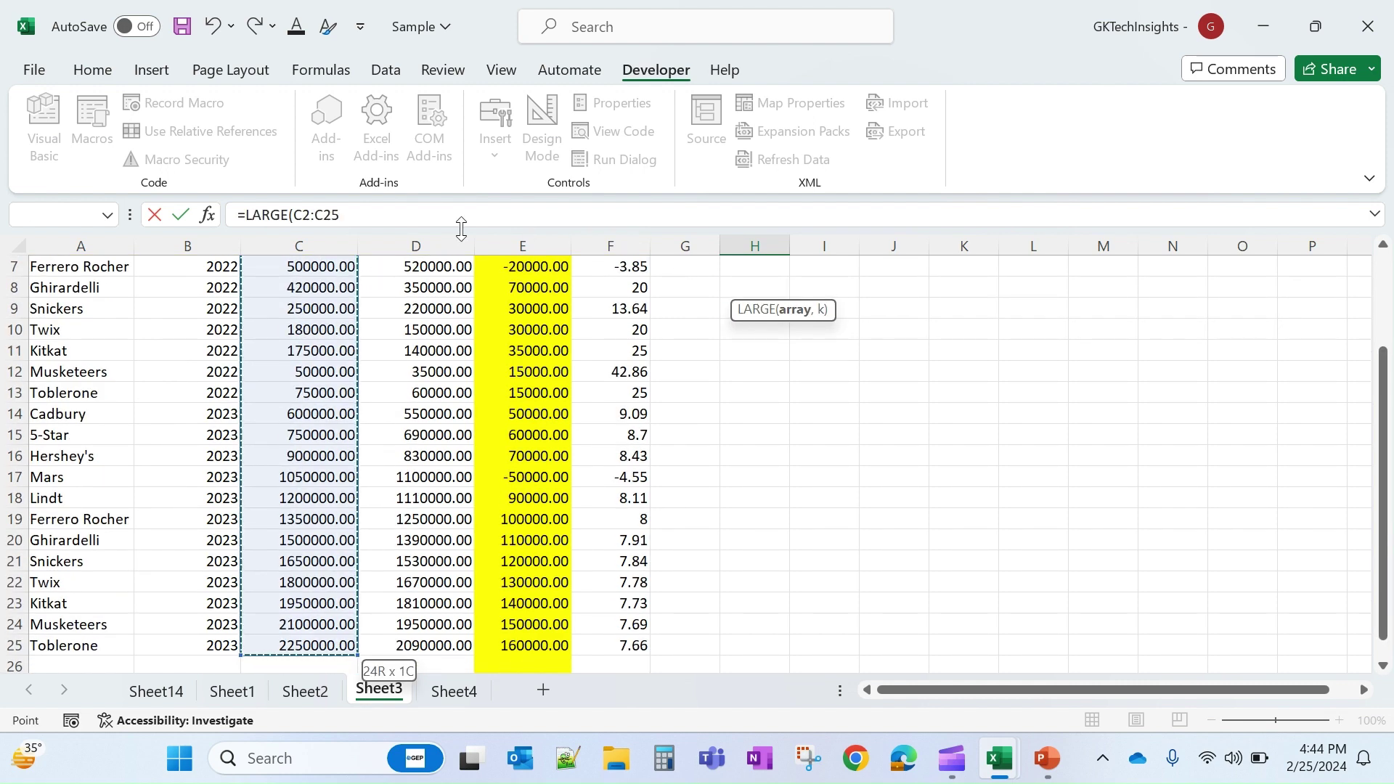
{"action": "left_click", "coordinate": [382, 212]}
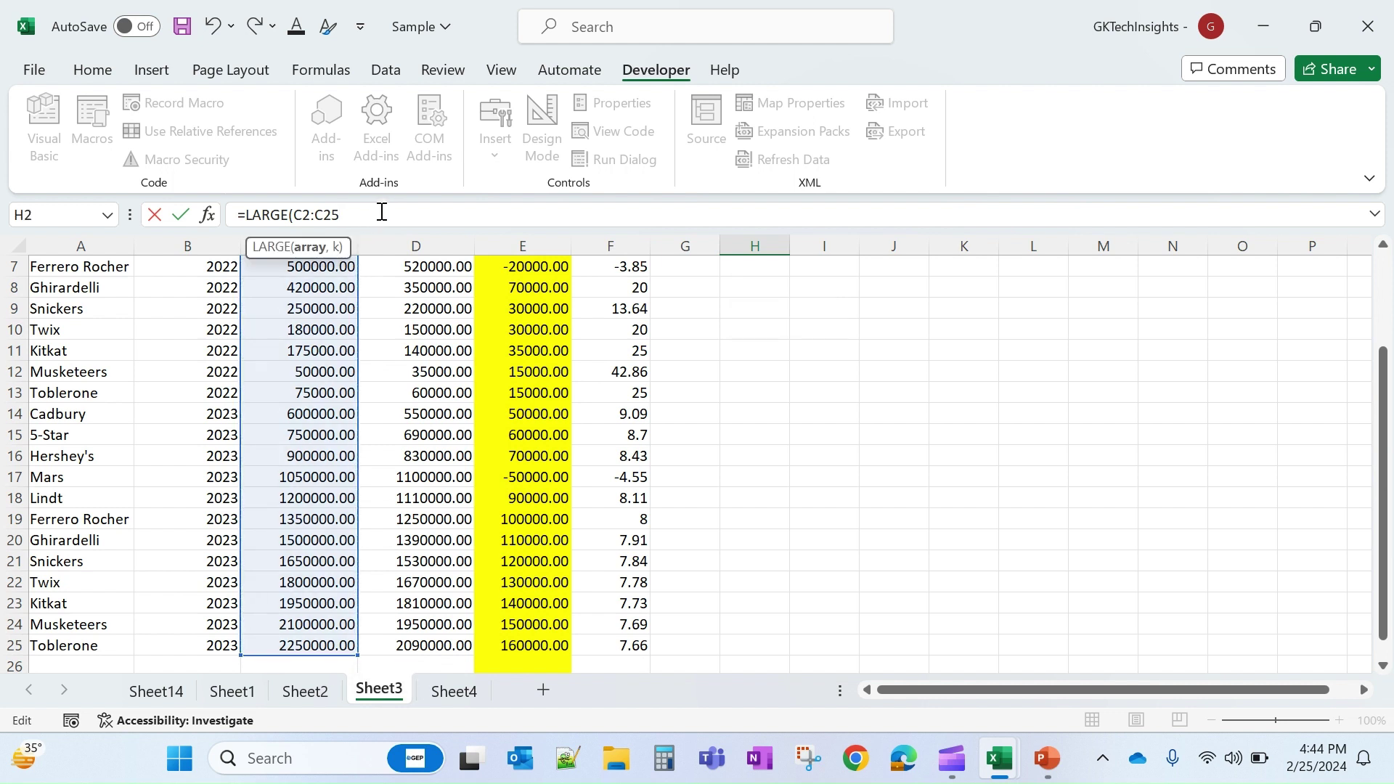
{"action": "type", "text": ",2"}
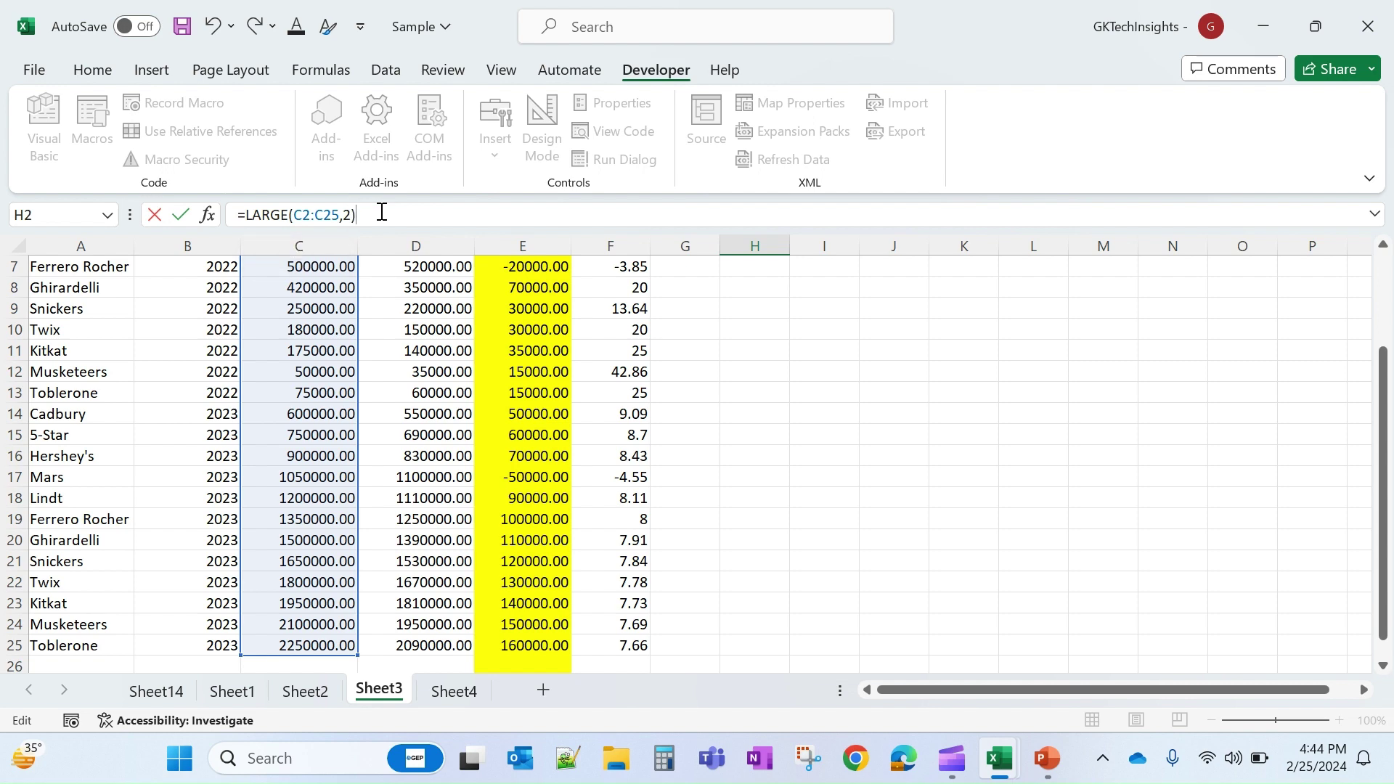
{"action": "key", "text": "Return"}
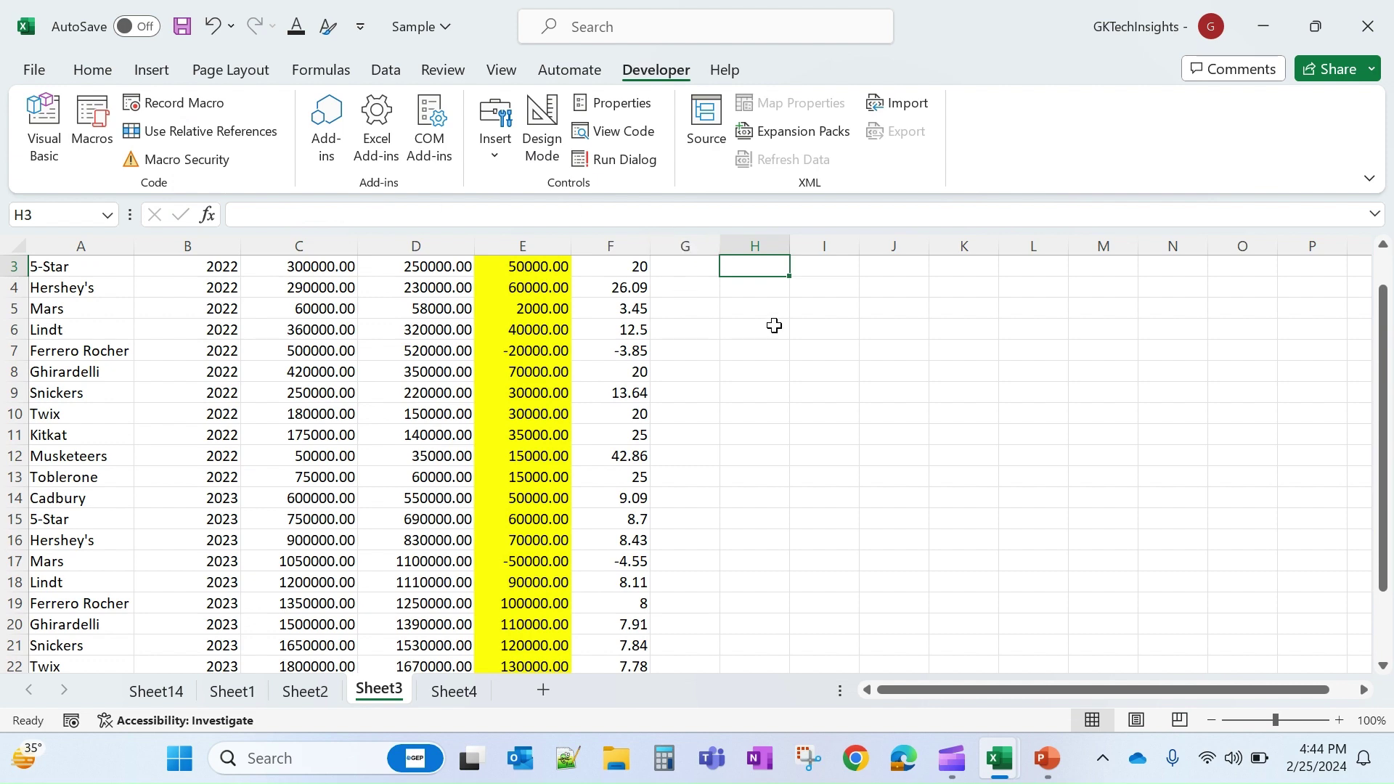
Step: Check the LARGE result in H2 against the highest values at the end of the Sales column
{"action": "scroll", "coordinate": [774, 325], "scroll_direction": "up", "scroll_amount": 1}
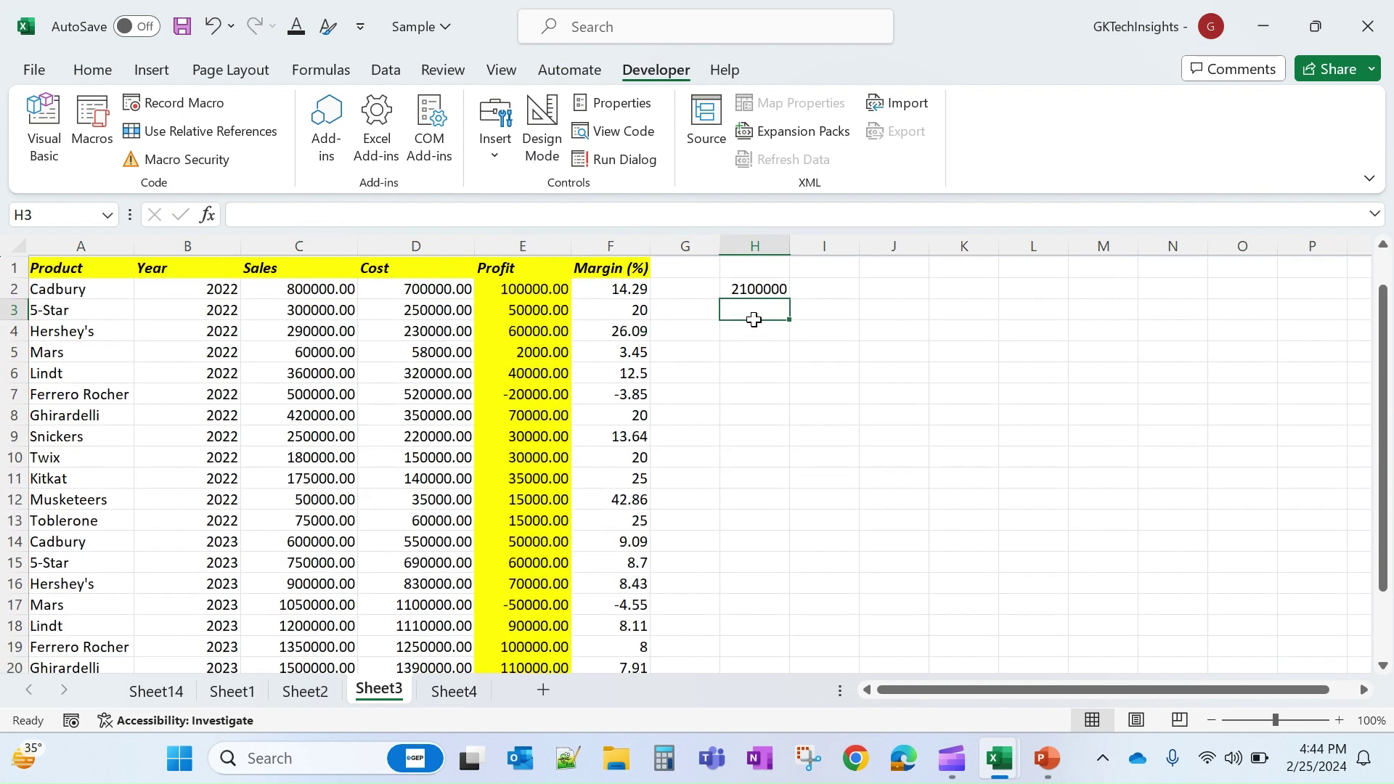
{"action": "left_click", "coordinate": [737, 287]}
{"action": "left_click", "coordinate": [320, 368]}
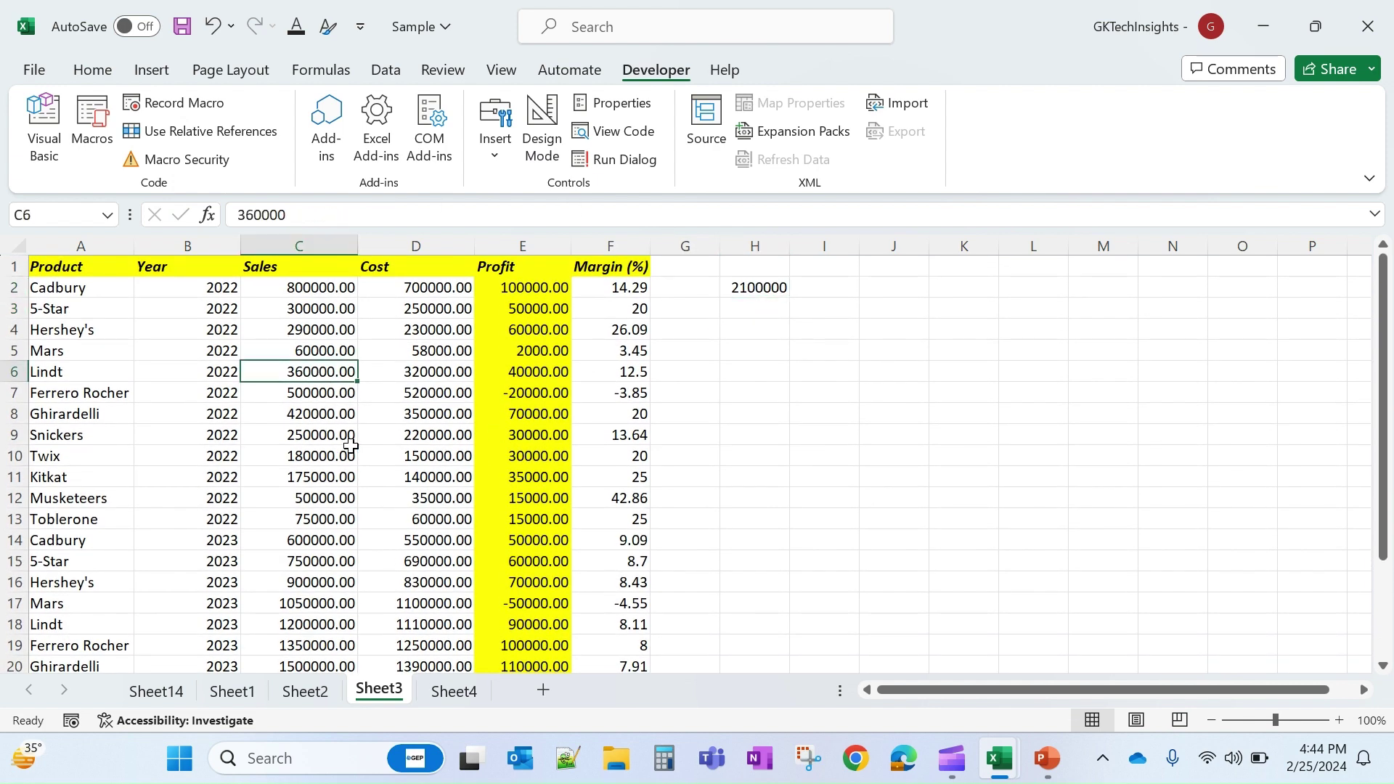
{"action": "scroll", "coordinate": [342, 465], "scroll_direction": "down", "scroll_amount": 2}
{"action": "left_click", "coordinate": [301, 649]}
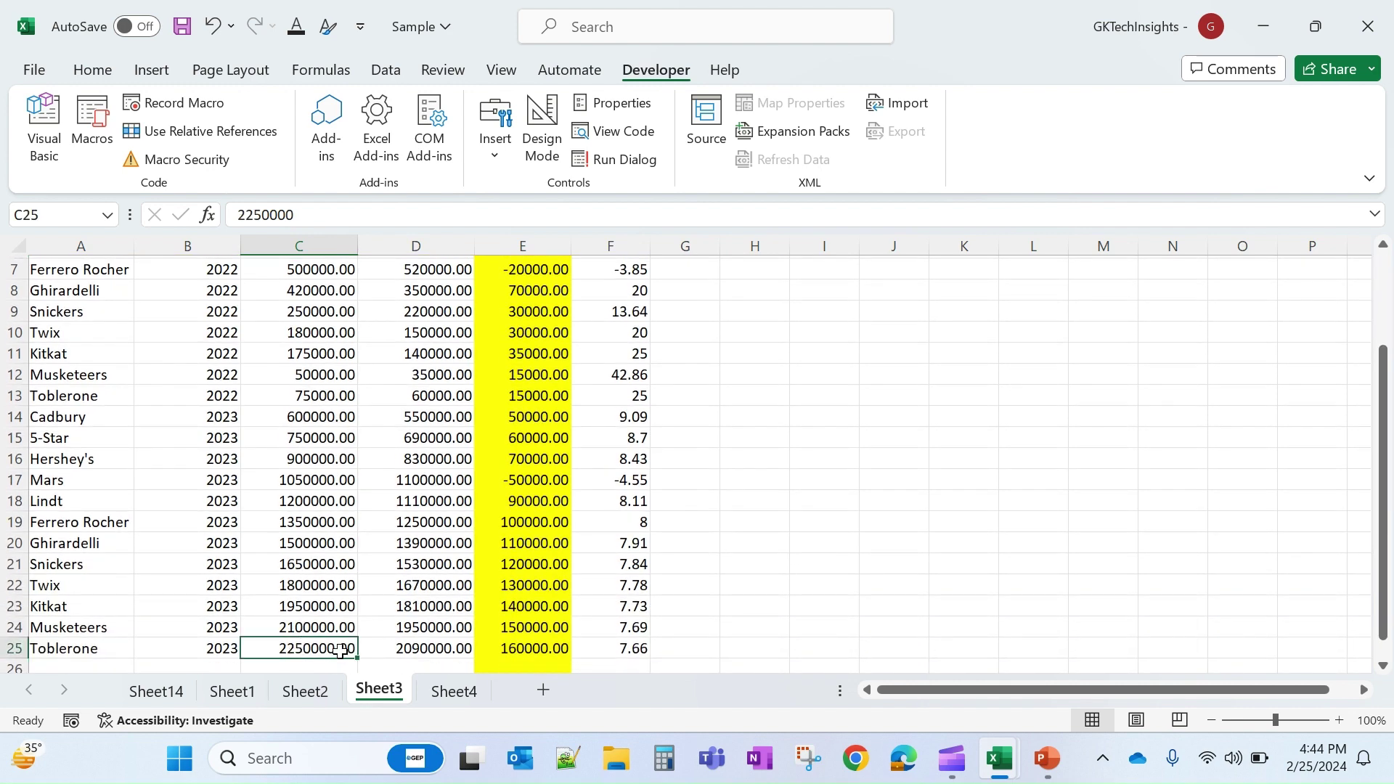
{"action": "left_click", "coordinate": [321, 627]}
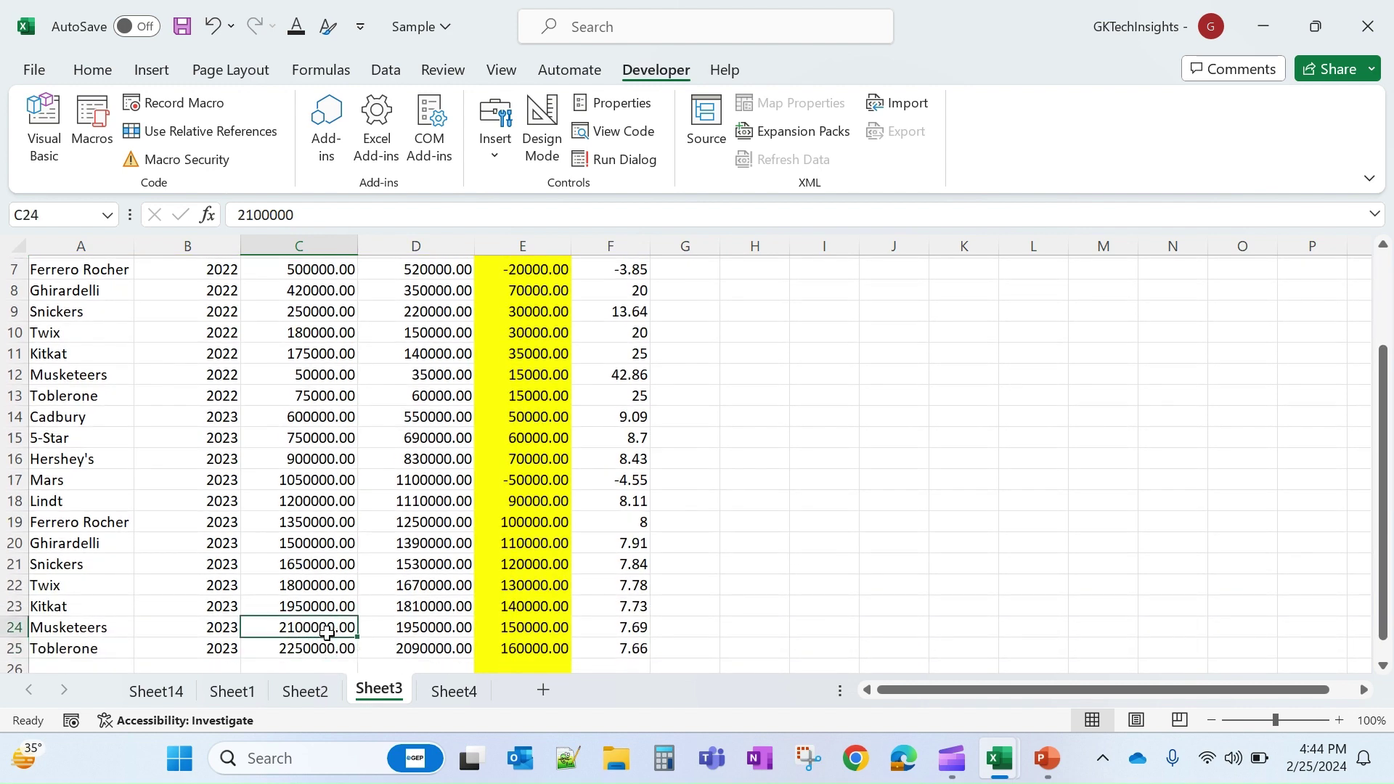
{"action": "scroll", "coordinate": [327, 298], "scroll_direction": "up", "scroll_amount": 1}
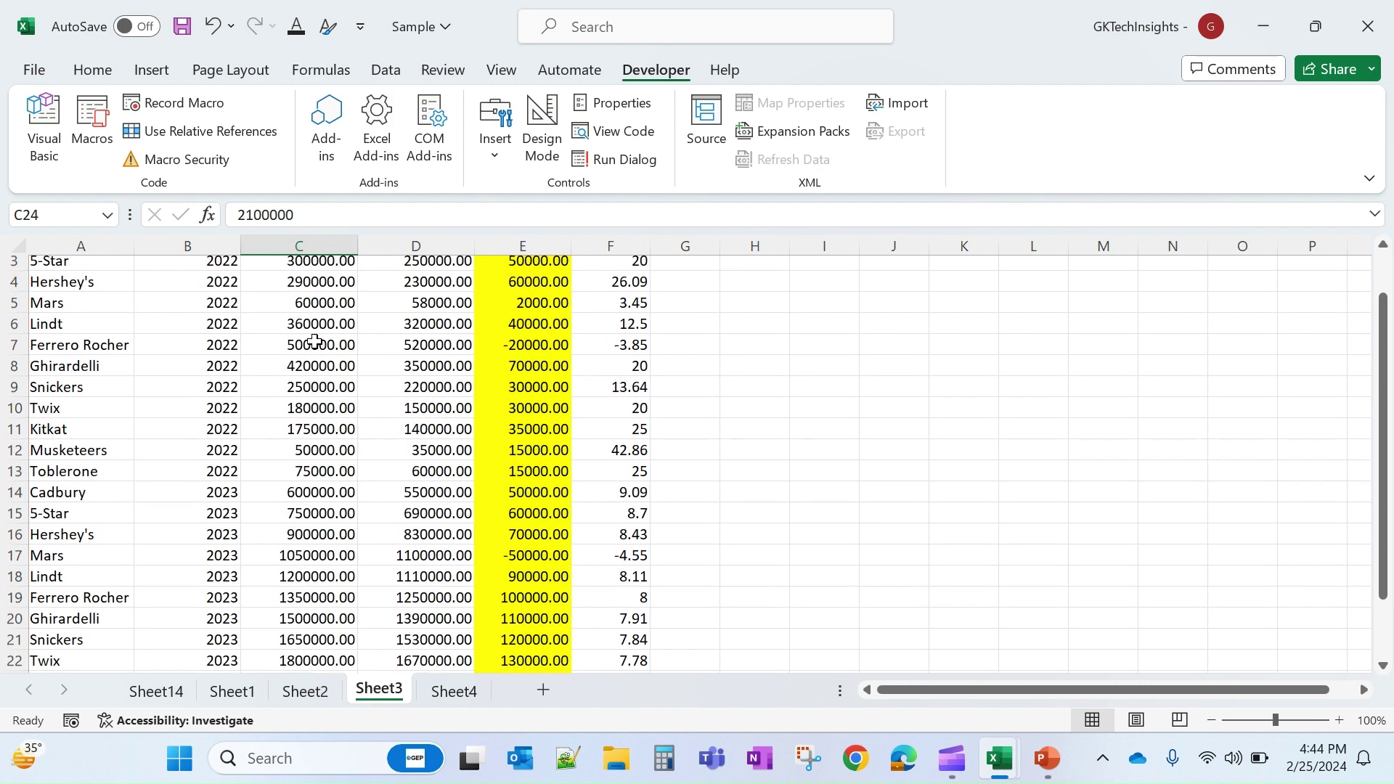
{"action": "scroll", "coordinate": [324, 343], "scroll_direction": "down", "scroll_amount": 2}
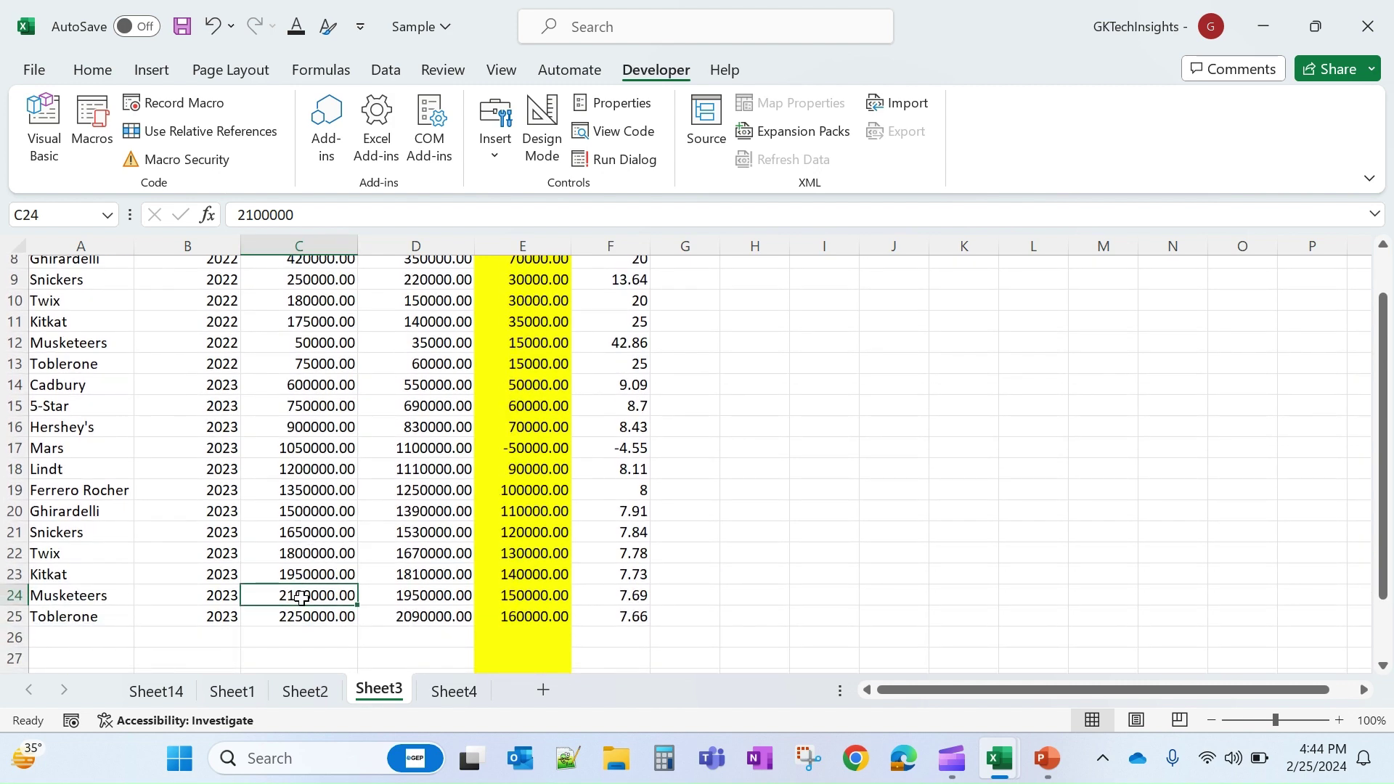
{"action": "key", "text": "Up"}
{"action": "key", "text": "Up"}
{"action": "key", "text": "Up"}
{"action": "key", "text": "Up"}
{"action": "key", "text": "Up"}
{"action": "scroll", "coordinate": [709, 404], "scroll_direction": "up", "scroll_amount": 1}
{"action": "scroll", "coordinate": [739, 333], "scroll_direction": "up", "scroll_amount": 2}
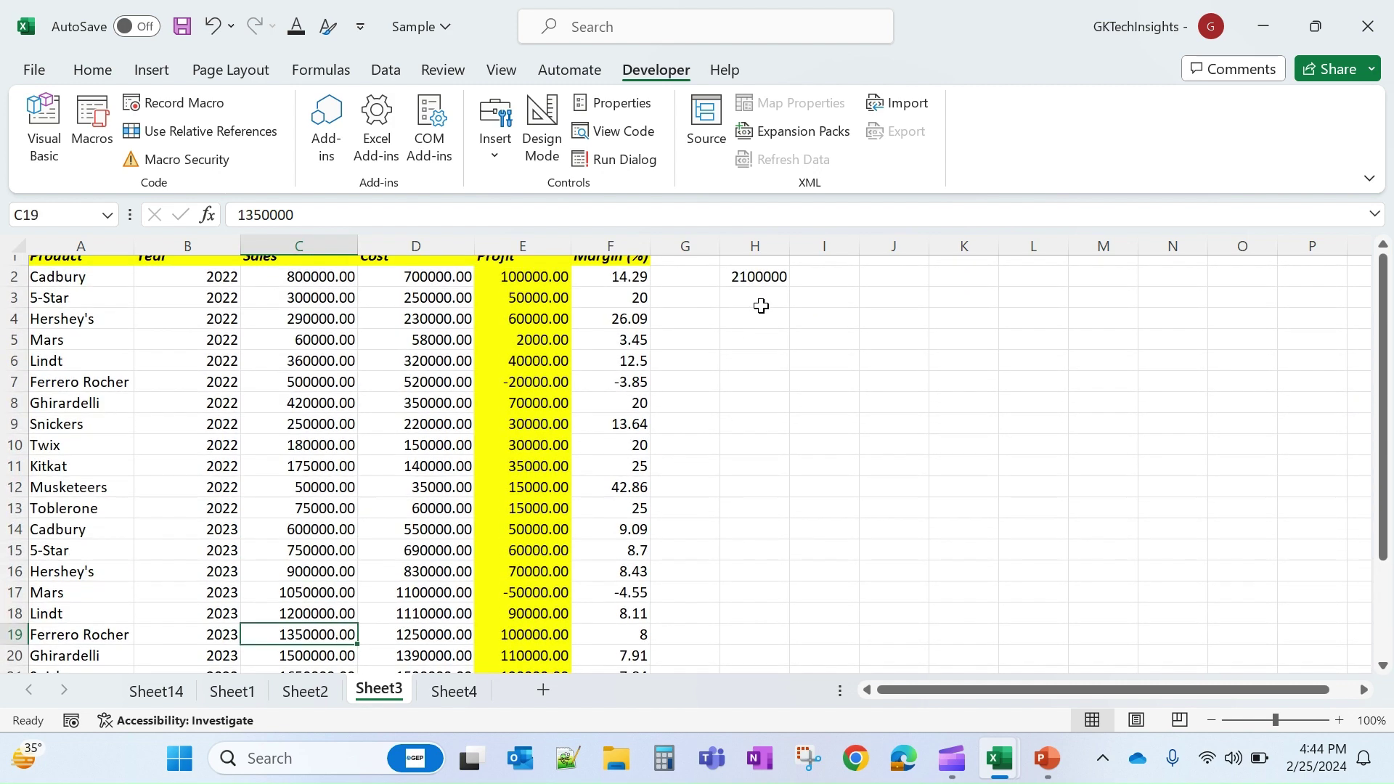
Step: Change the formula in H2 to =LARGE(C2:C25,4) so it returns the fourth-largest Sales value
{"action": "left_click", "coordinate": [762, 300]}
{"action": "left_click", "coordinate": [769, 279]}
{"action": "key", "text": "Up"}
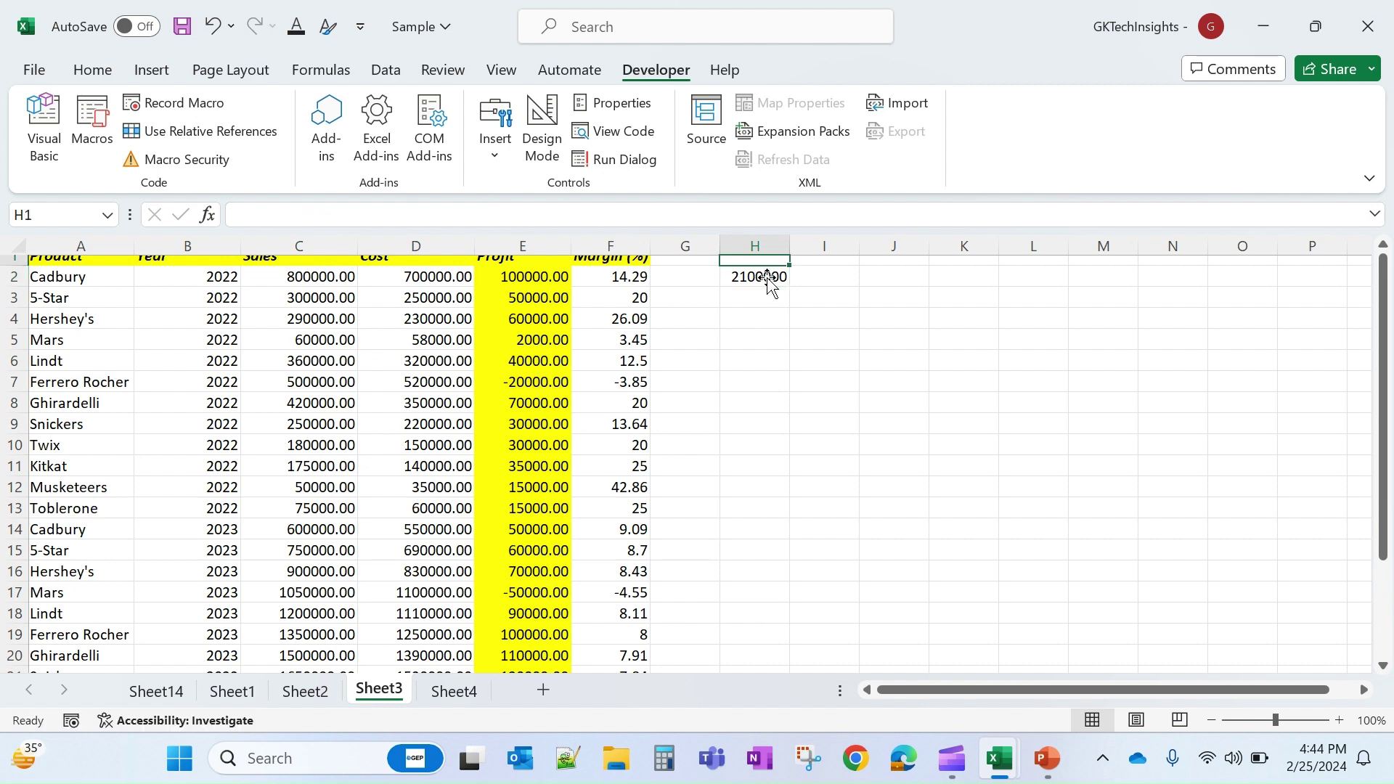
{"action": "double_click", "coordinate": [768, 279]}
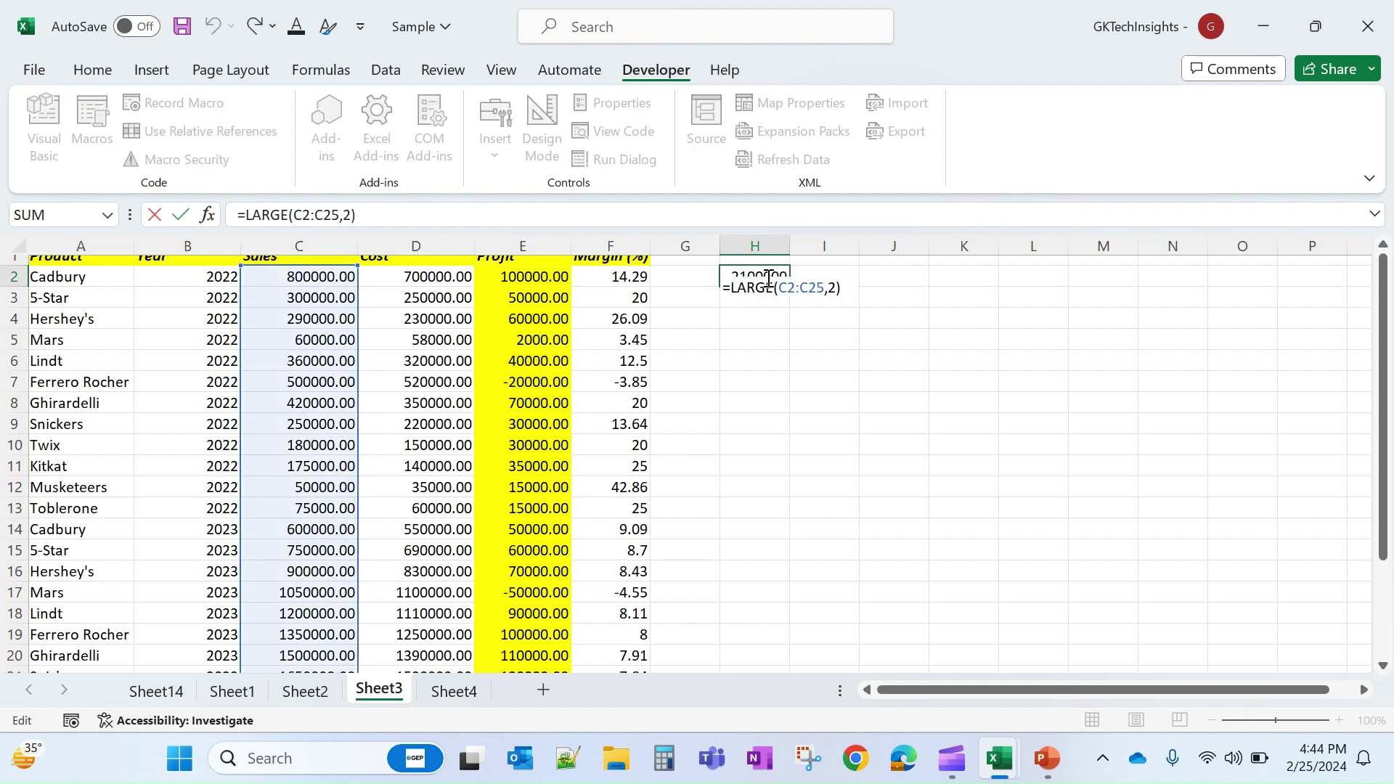
{"action": "key", "text": "BackSpace"}
{"action": "type", "text": "4"}
{"action": "key", "text": "Return"}
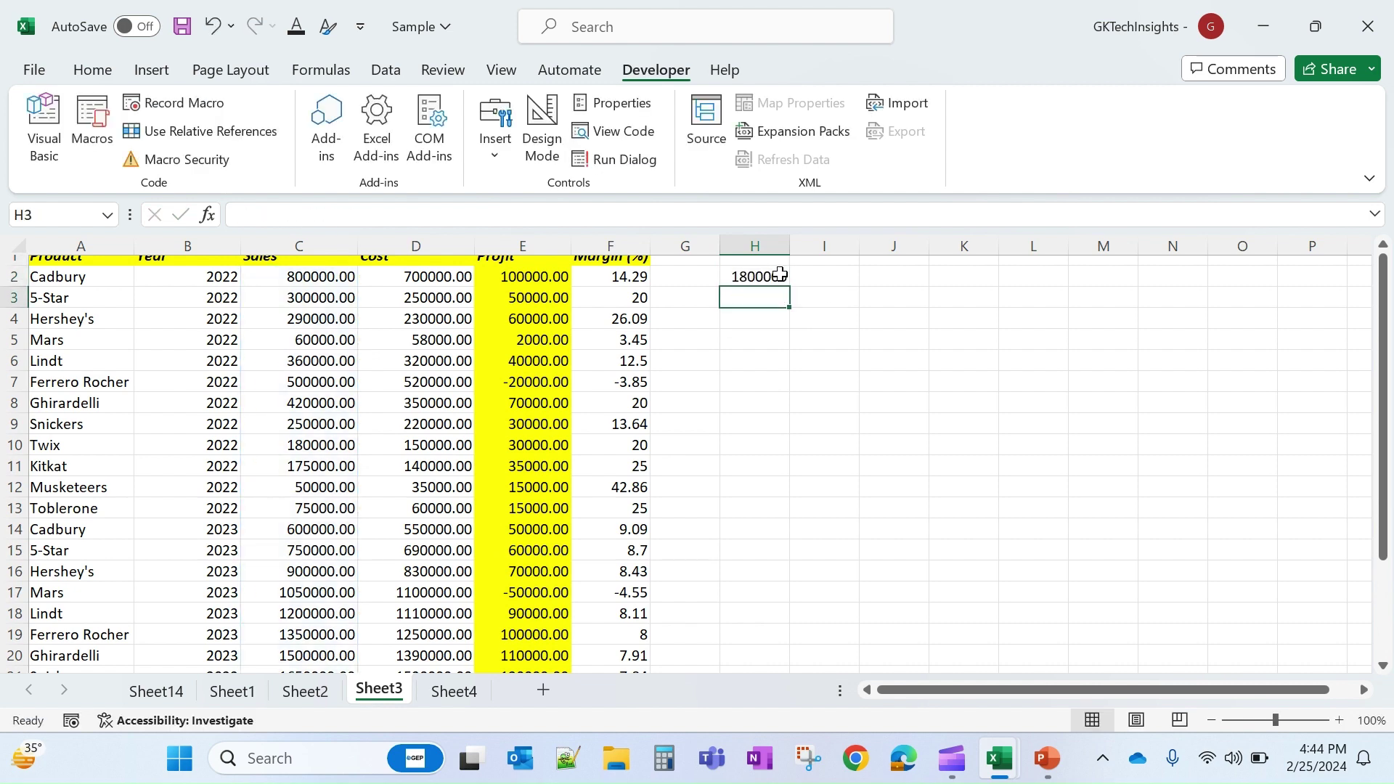
Step: Count up from the largest Sales value in C25 to the fourth largest and compare it with H2
{"action": "scroll", "coordinate": [333, 547], "scroll_direction": "down", "scroll_amount": 2}
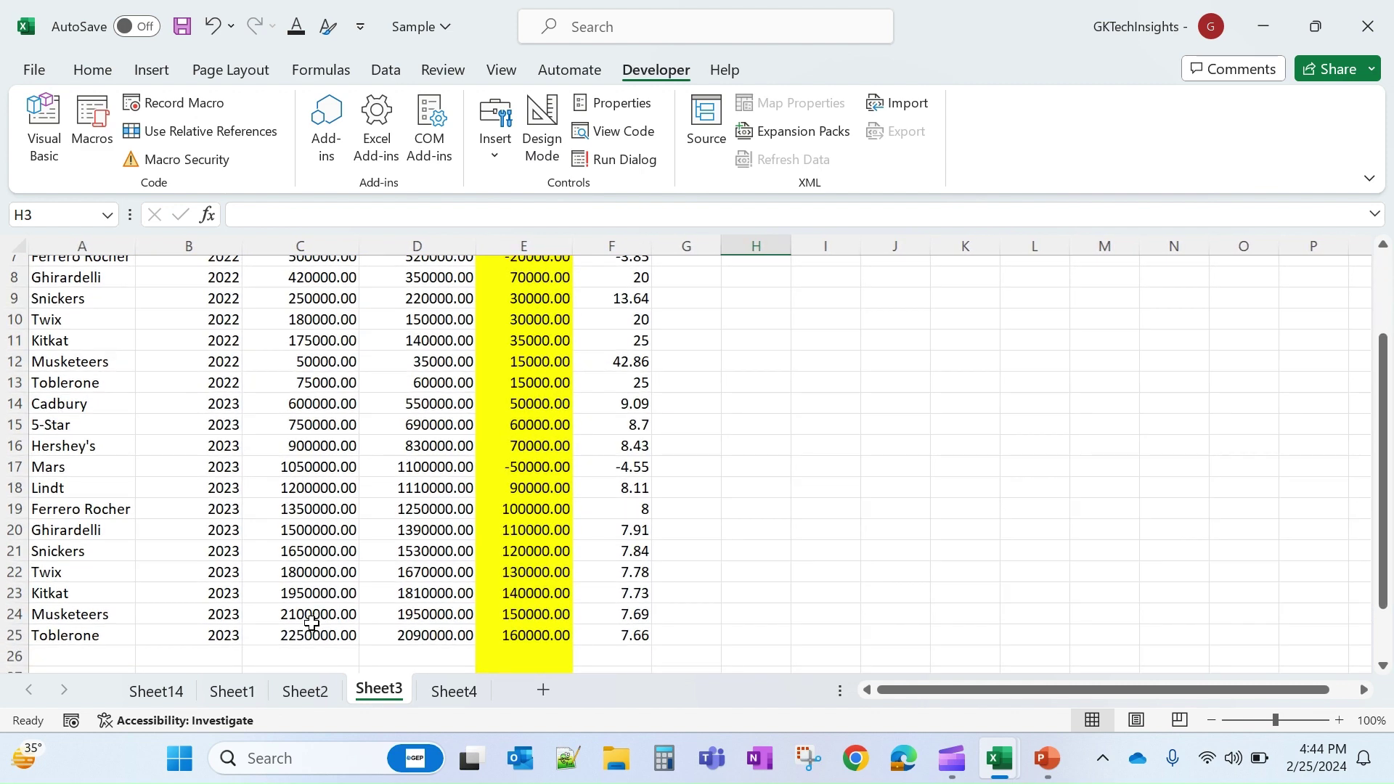
{"action": "left_click", "coordinate": [312, 655]}
{"action": "left_click", "coordinate": [294, 632]}
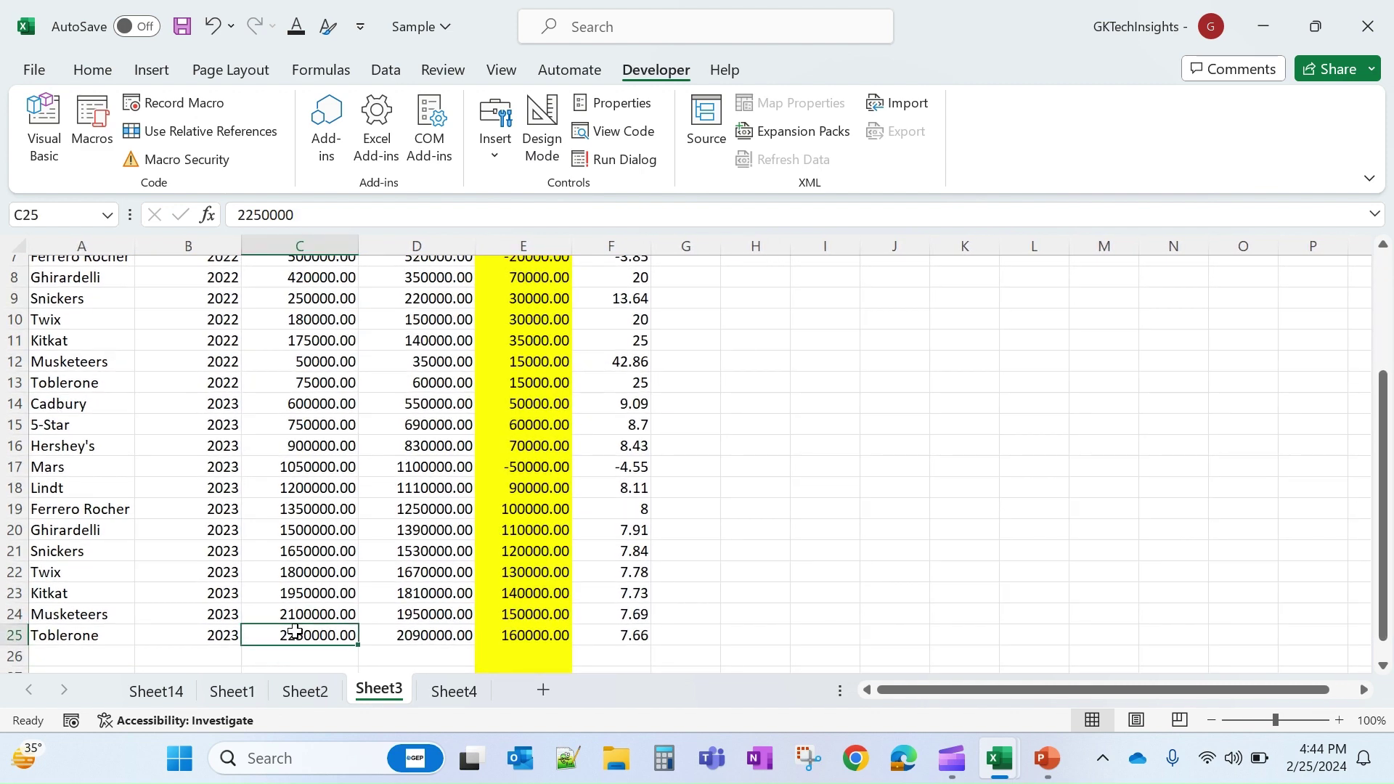
{"action": "key", "text": "Up"}
{"action": "key", "text": "Up"}
{"action": "key", "text": "Up"}
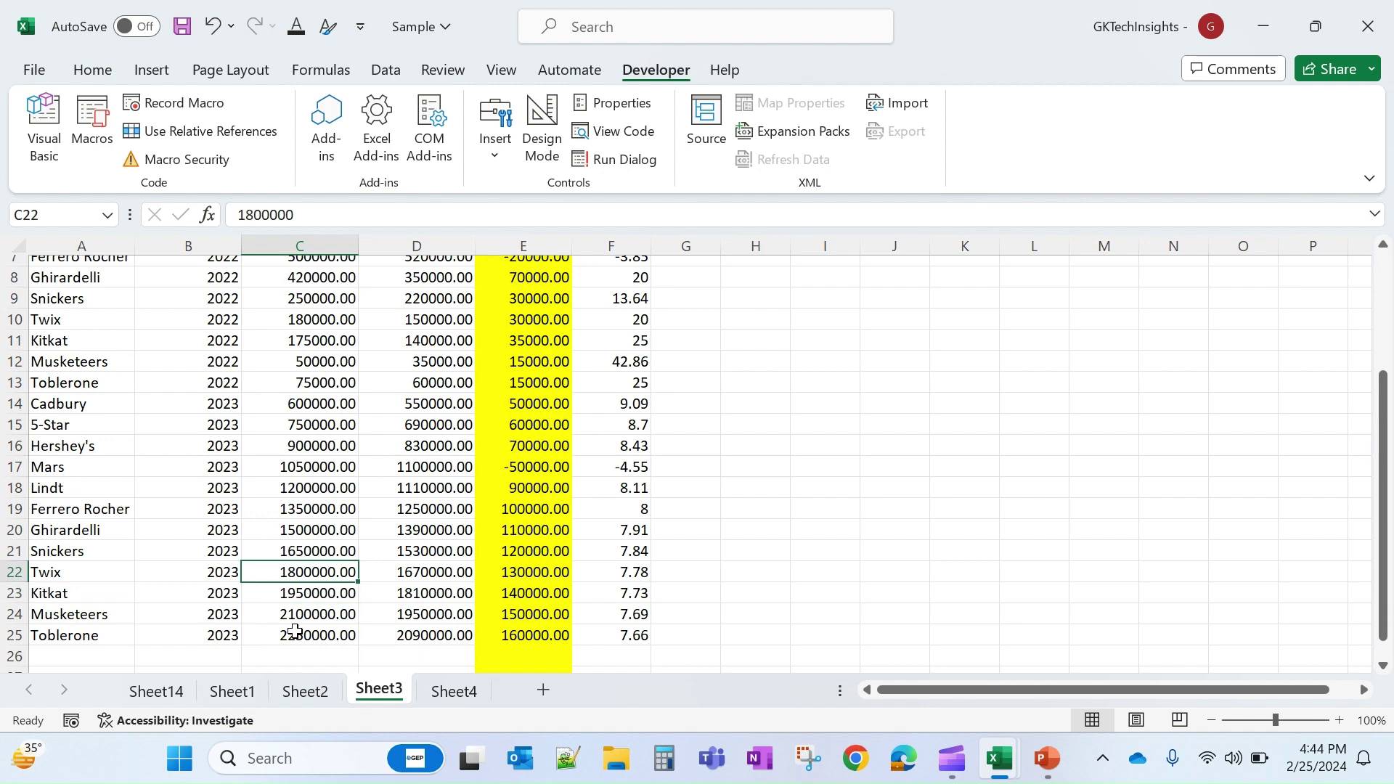
{"action": "scroll", "coordinate": [759, 405], "scroll_direction": "up", "scroll_amount": 3}
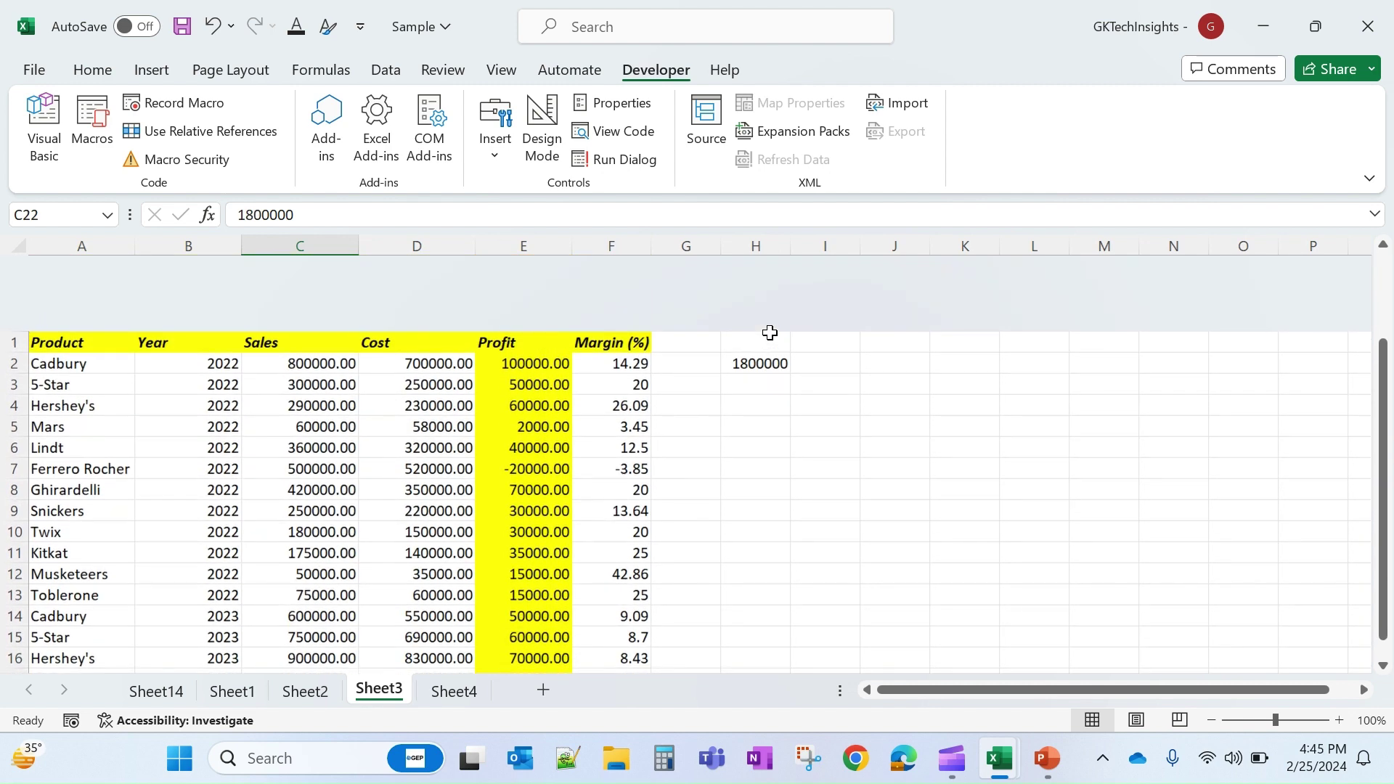
{"action": "left_click", "coordinate": [752, 392]}
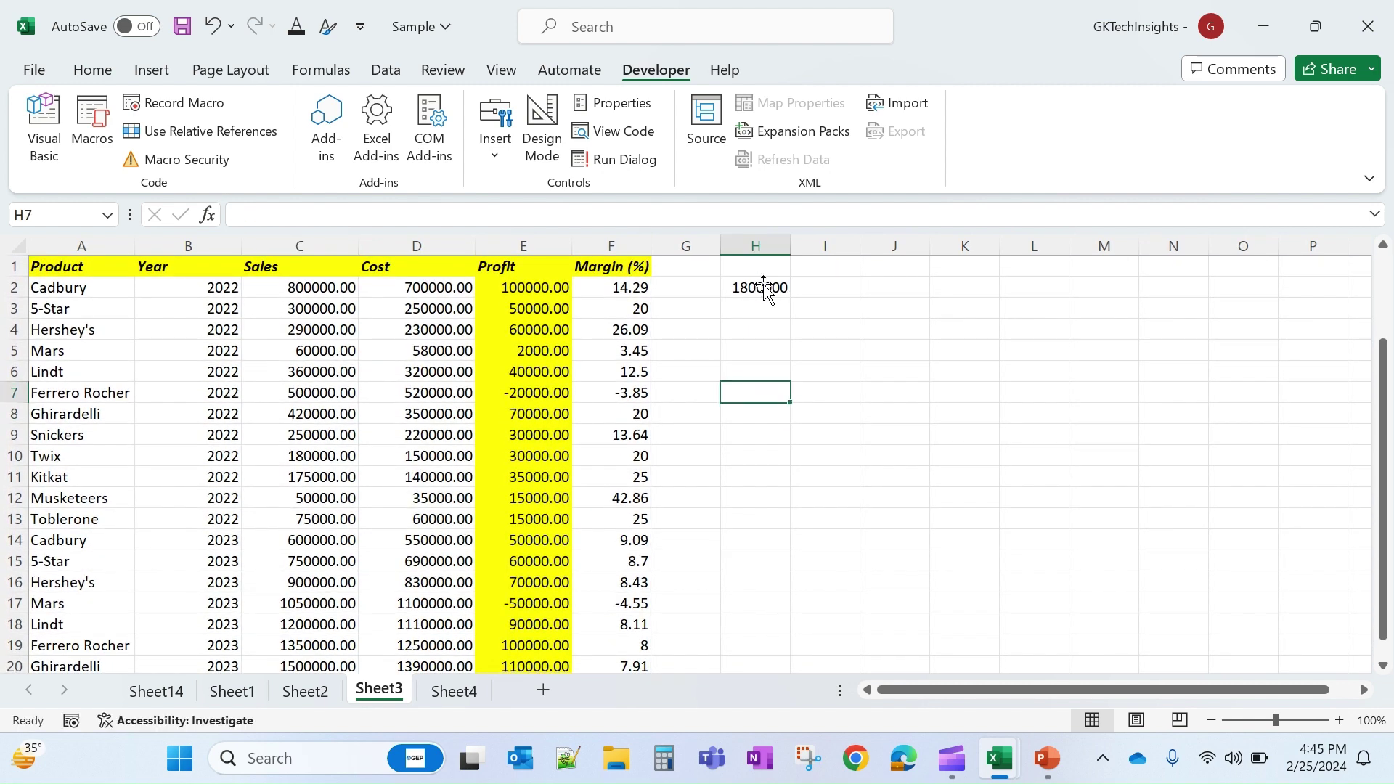
Step: Open Sheet4 and examine the India and United States entries alongside the Capital, Leaders, GDP and Currency Code columns
{"action": "left_click", "coordinate": [453, 692]}
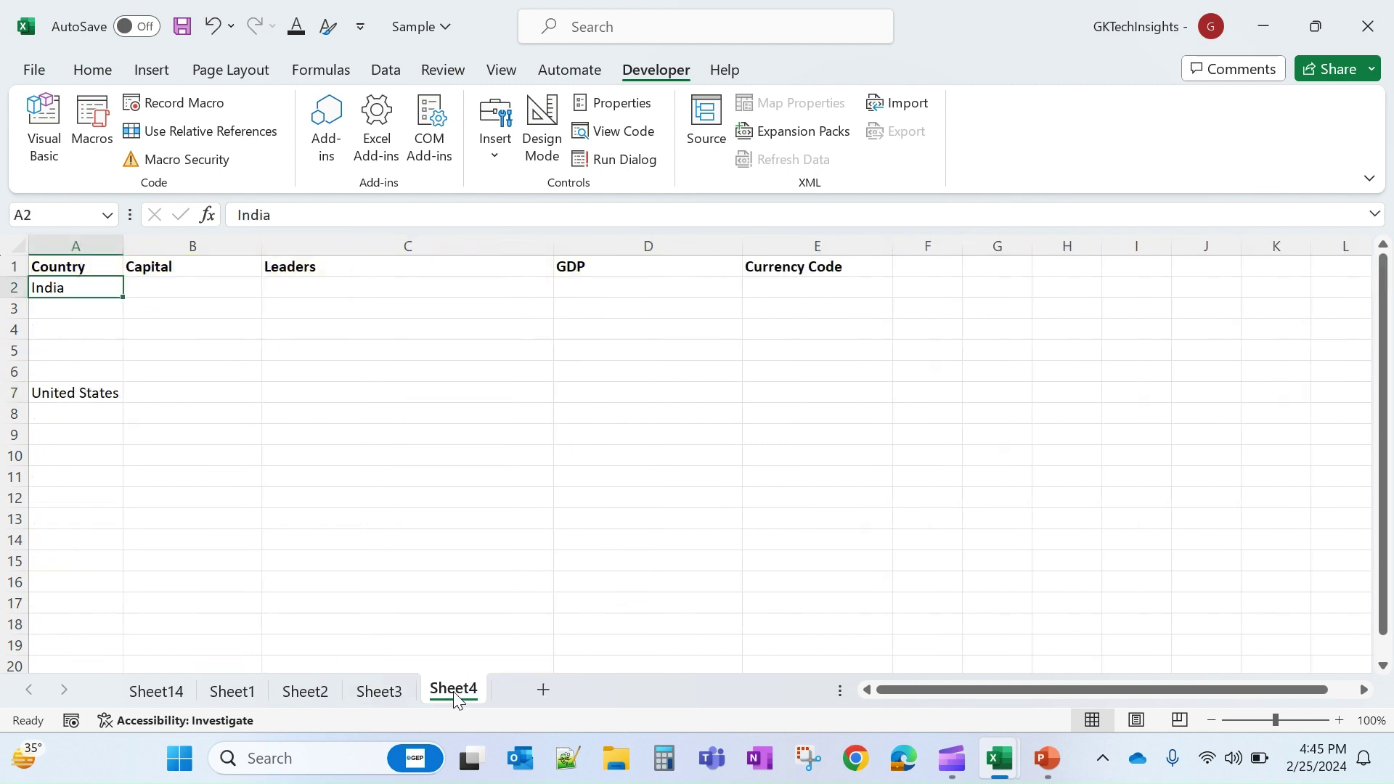
{"action": "left_click", "coordinate": [240, 349]}
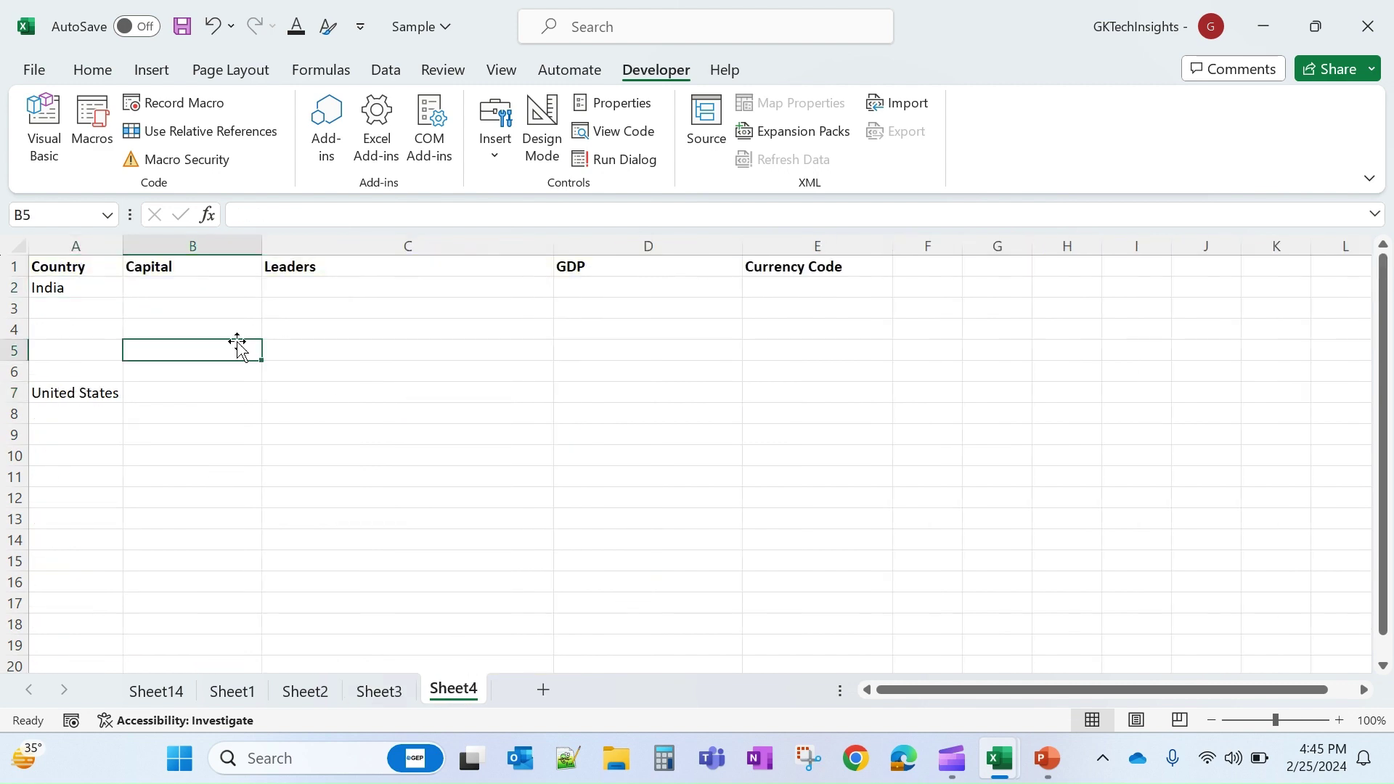
{"action": "left_click", "coordinate": [281, 329]}
{"action": "left_click", "coordinate": [99, 322]}
{"action": "left_click", "coordinate": [75, 288]}
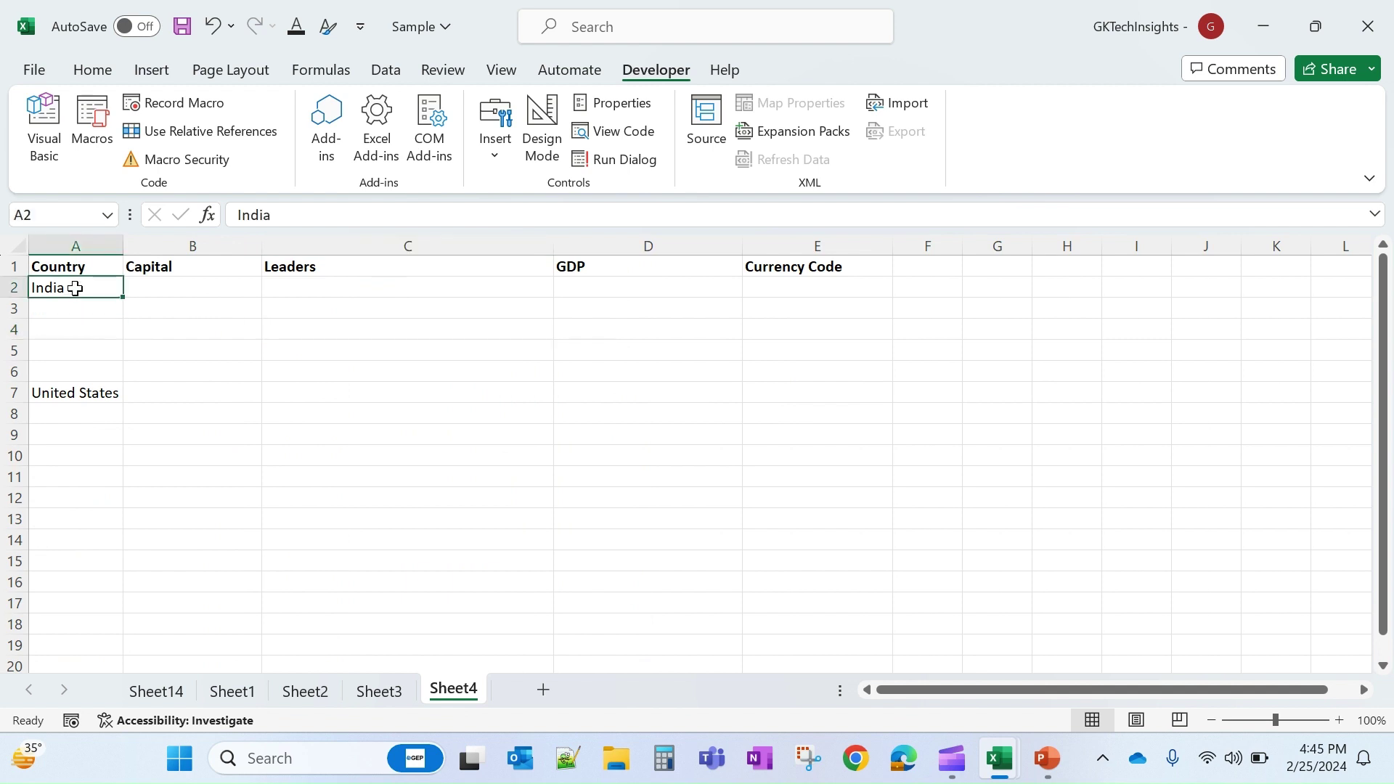
{"action": "left_click", "coordinate": [68, 309]}
{"action": "left_click", "coordinate": [76, 287]}
{"action": "left_click", "coordinate": [77, 392]}
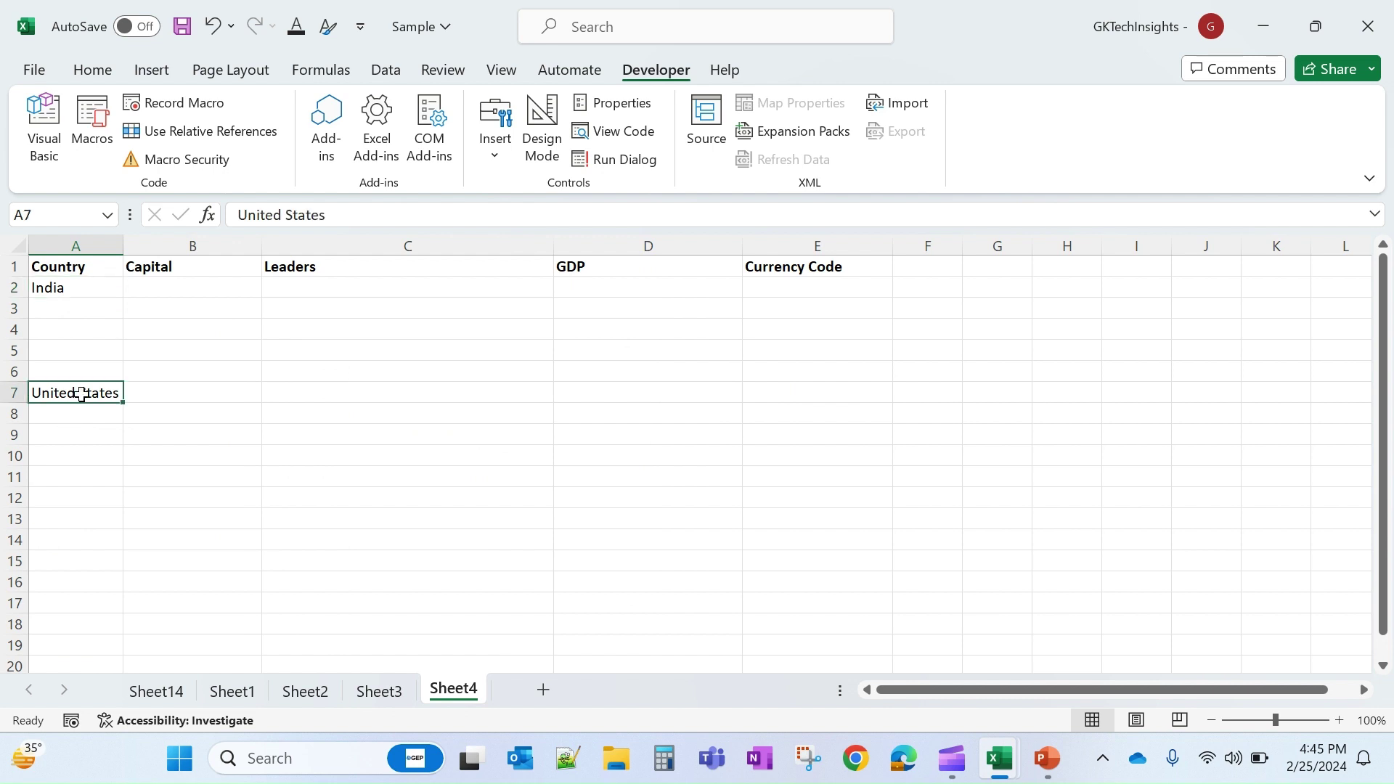
{"action": "left_click", "coordinate": [86, 285]}
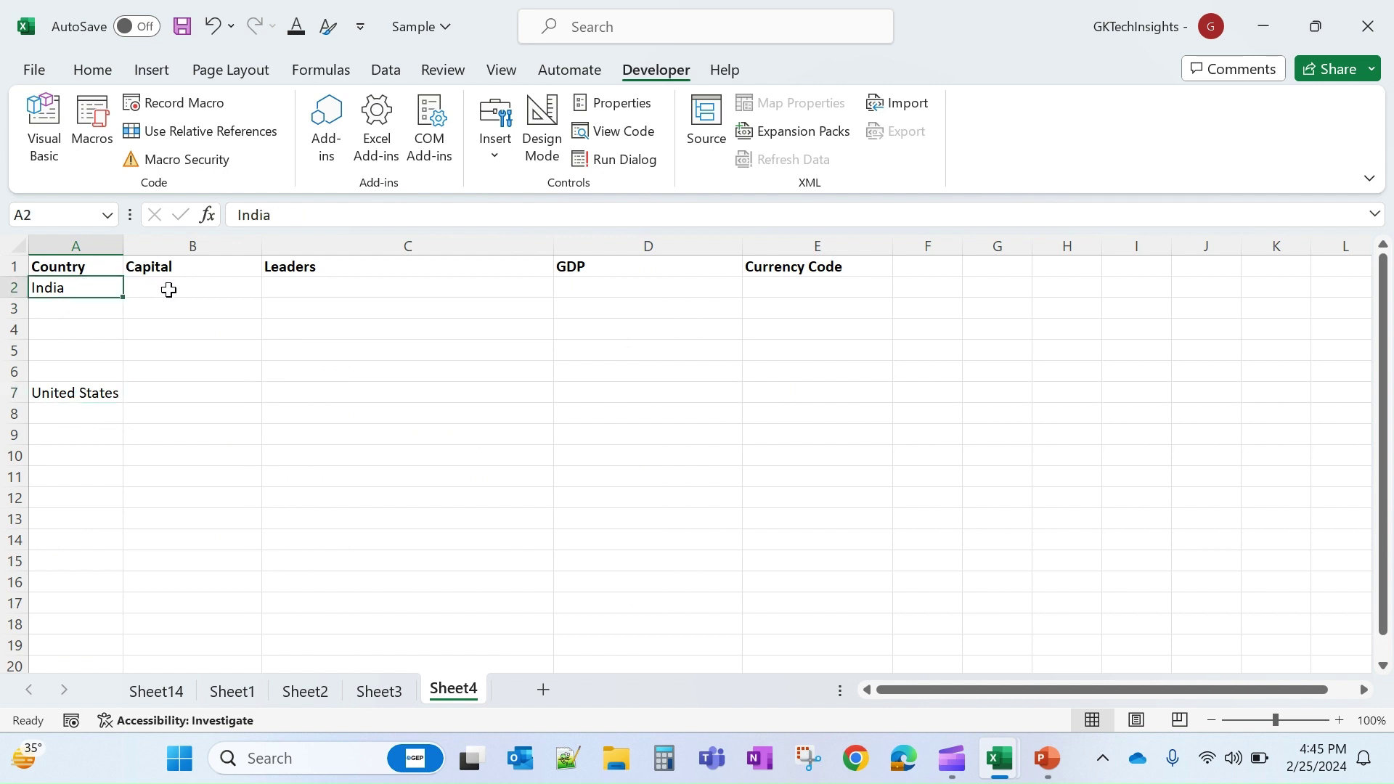
{"action": "left_click", "coordinate": [202, 289]}
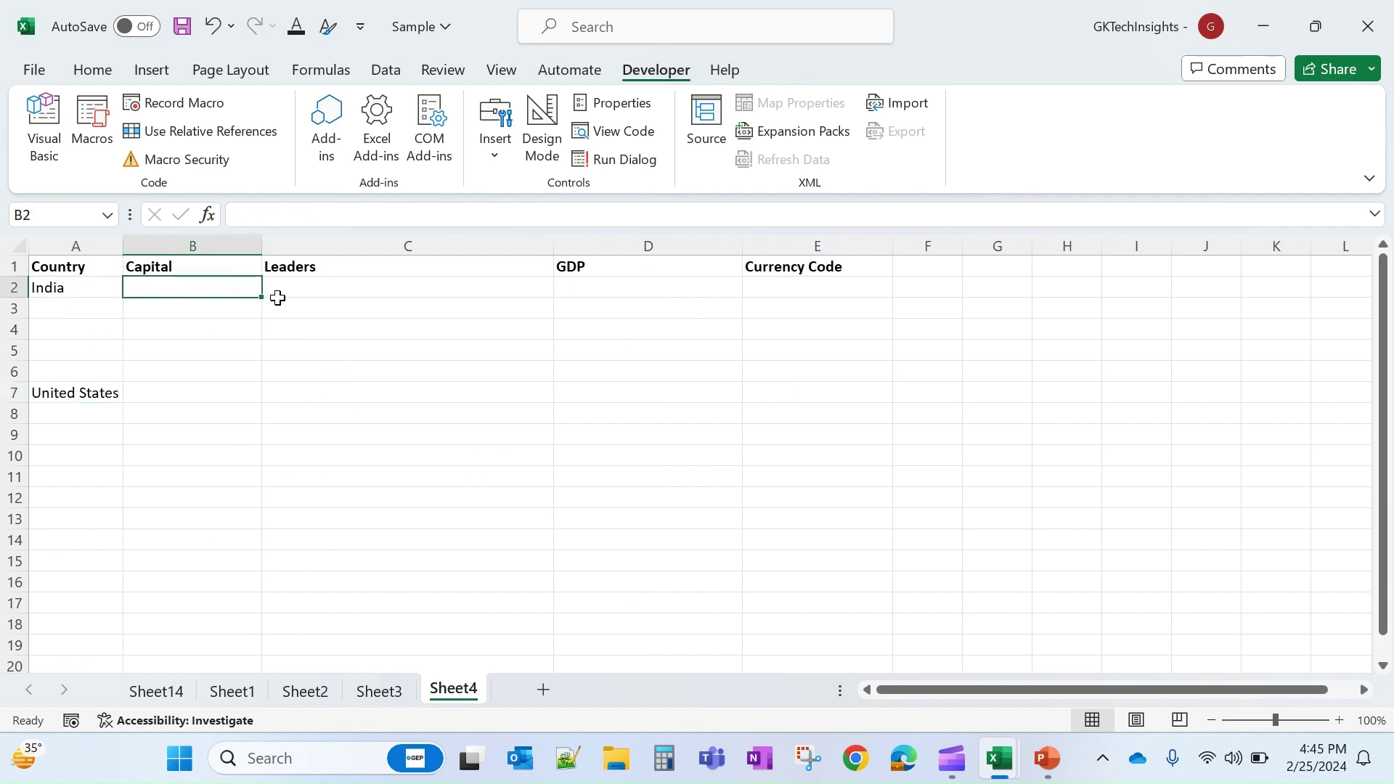
{"action": "left_click", "coordinate": [279, 301]}
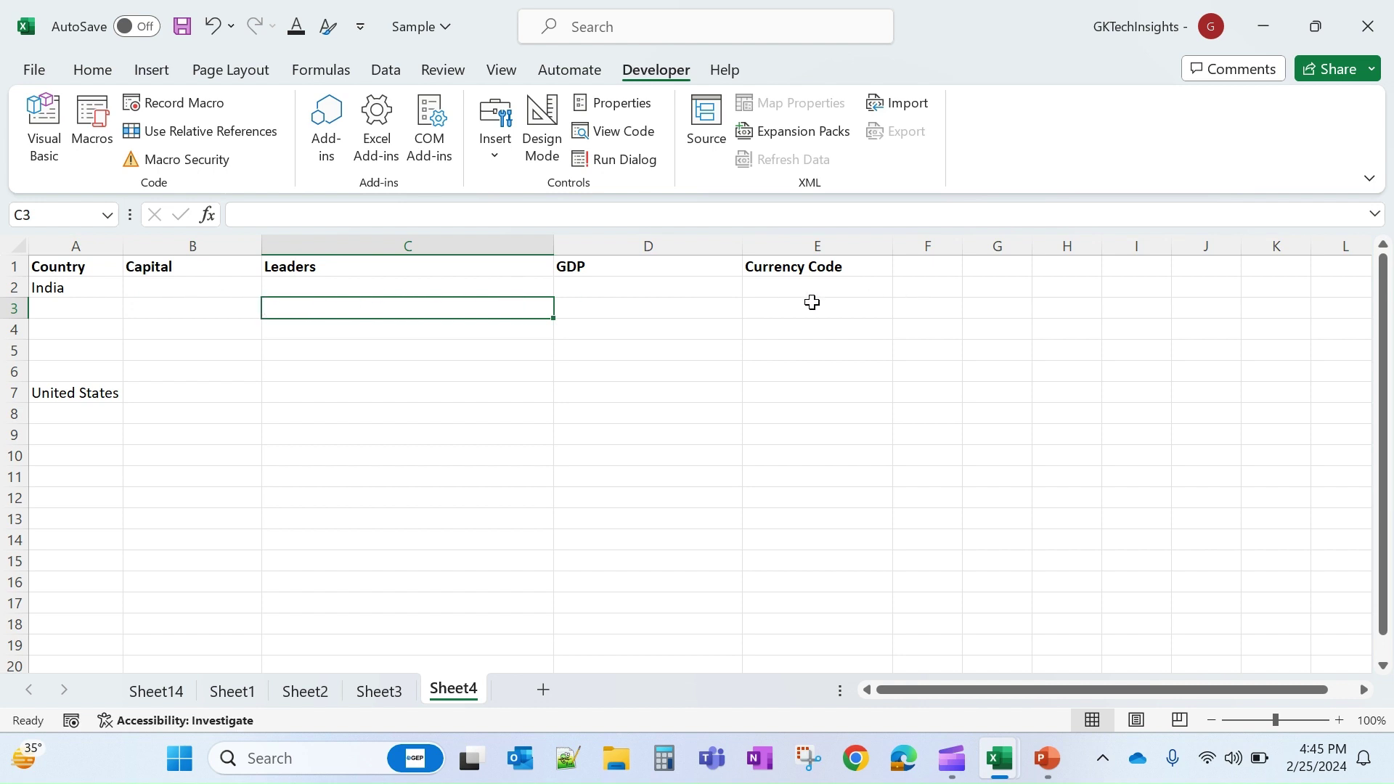
{"action": "left_click", "coordinate": [135, 290]}
Step: Convert India in cell A2 to the Geography data type
{"action": "left_click", "coordinate": [60, 287]}
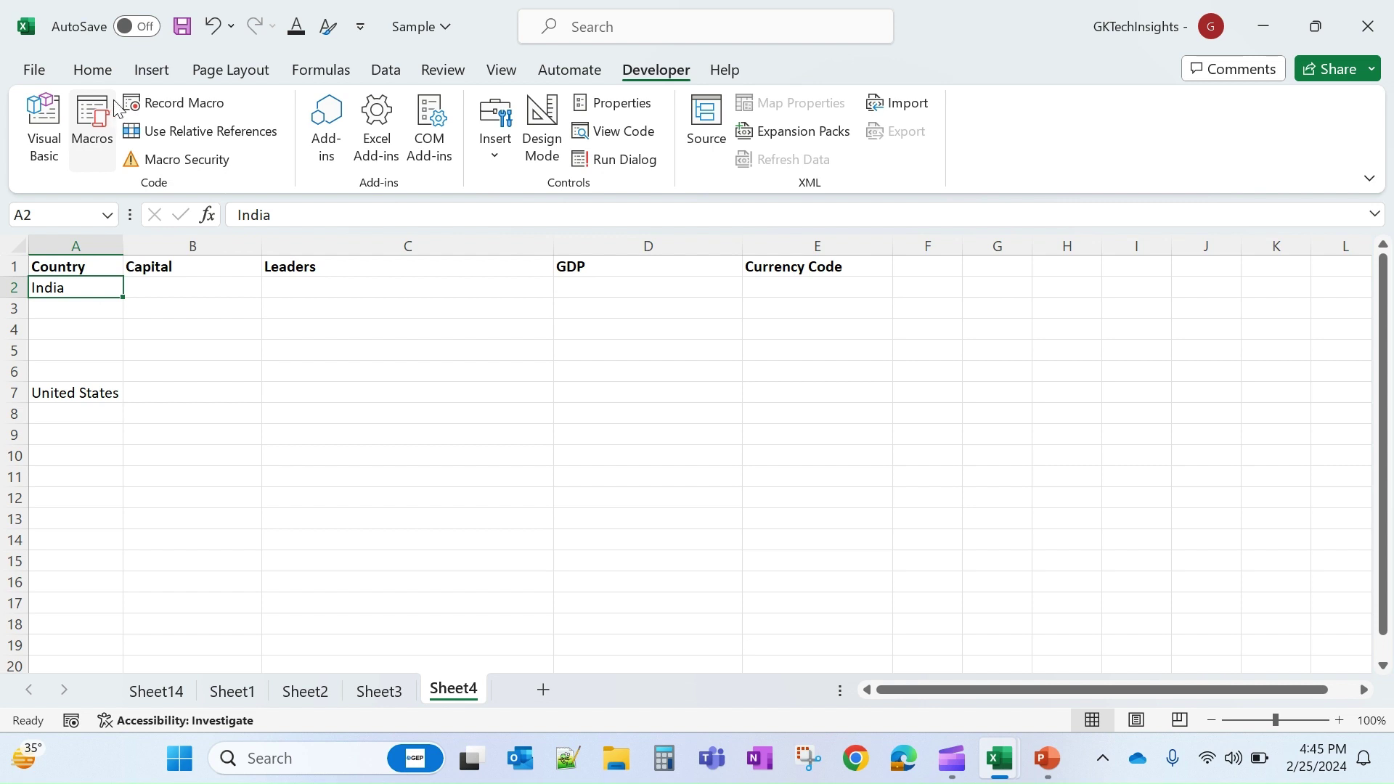
{"action": "left_click", "coordinate": [101, 71]}
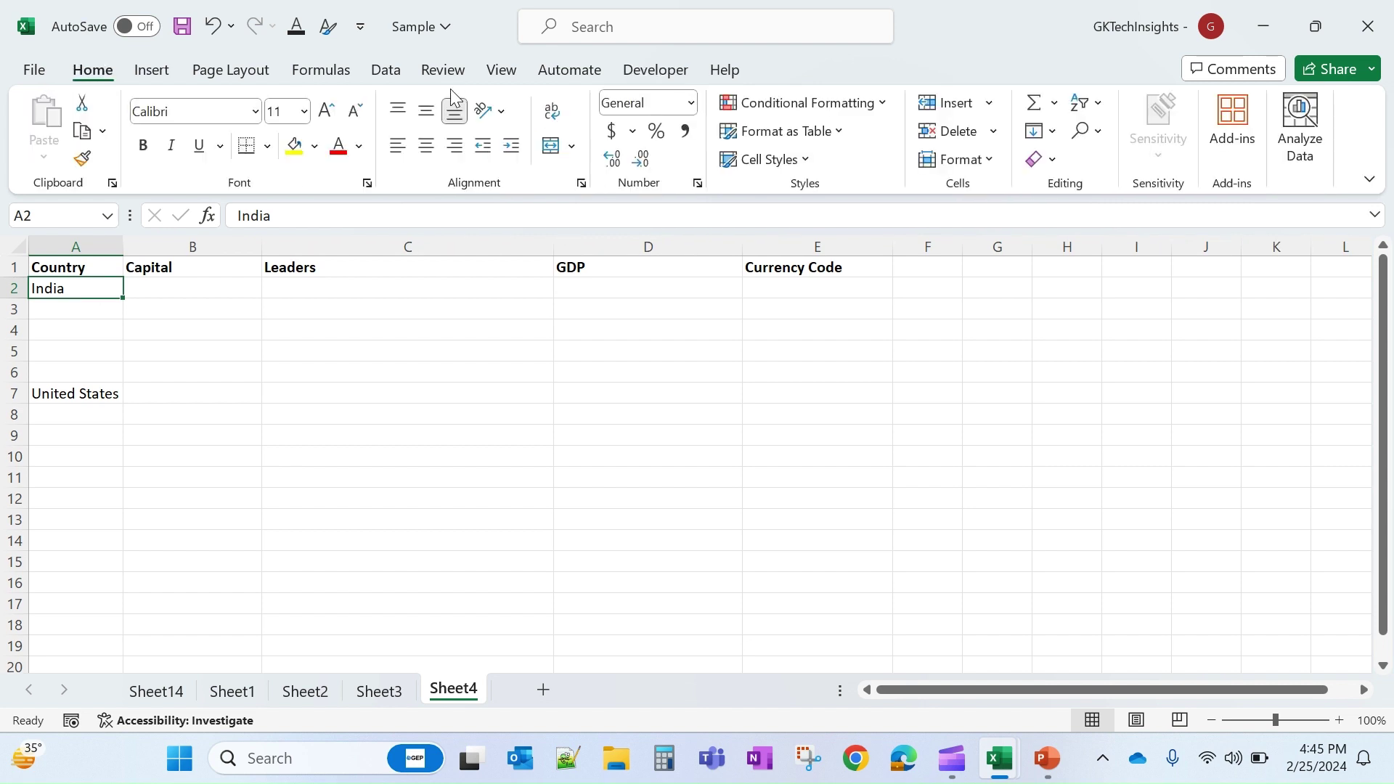
{"action": "left_click", "coordinate": [385, 73]}
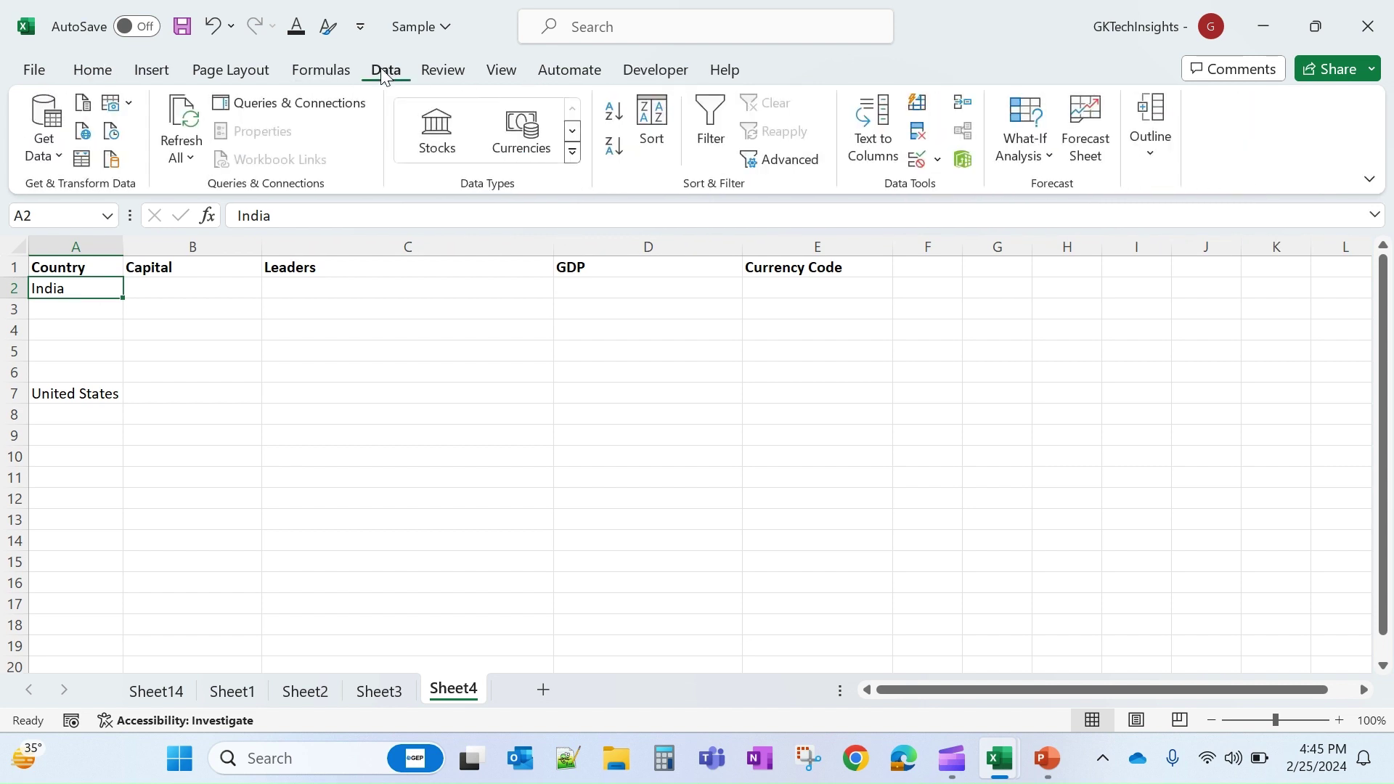
{"action": "left_click", "coordinate": [574, 154]}
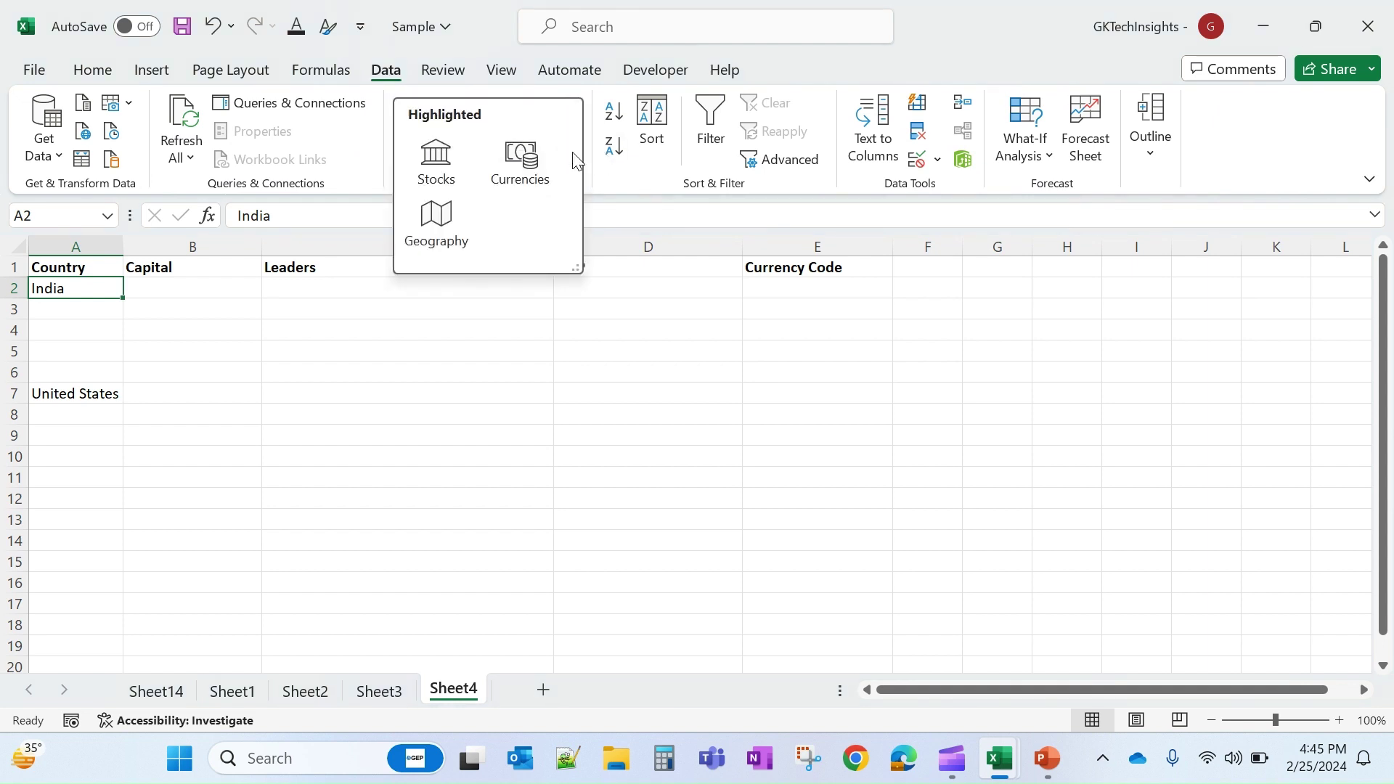
{"action": "left_click", "coordinate": [438, 236]}
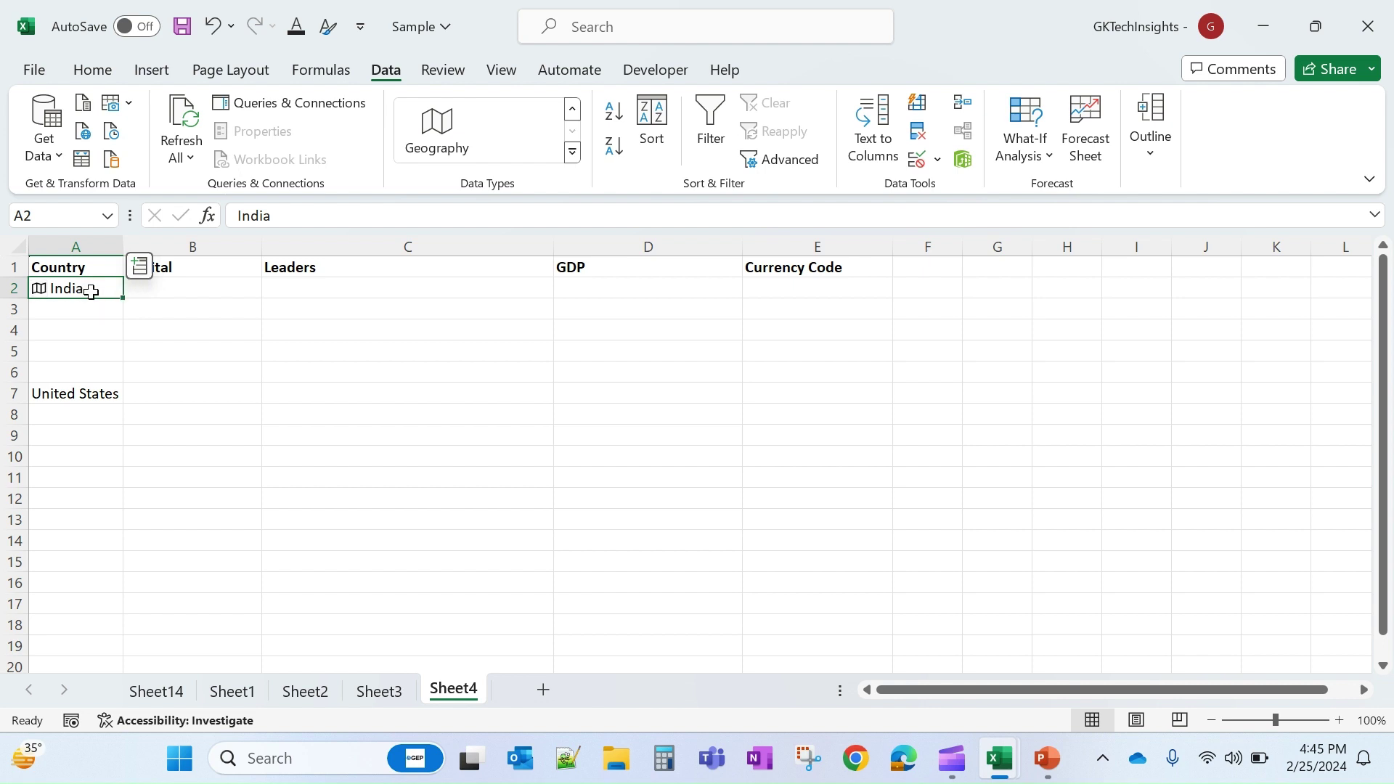
Step: Extract India's Capital/Major City field from A2 into the Capital column
{"action": "left_click", "coordinate": [140, 274]}
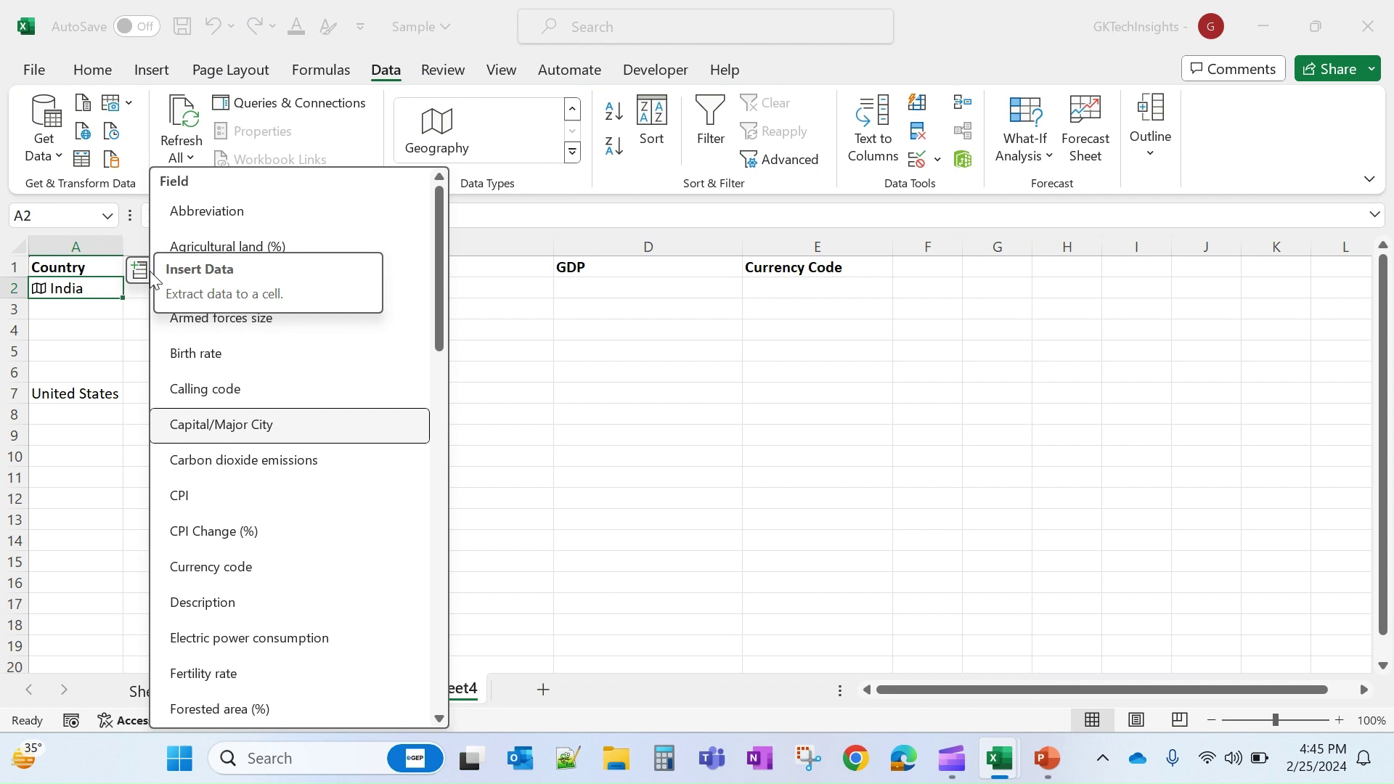
{"action": "left_click", "coordinate": [140, 276]}
{"action": "left_click", "coordinate": [423, 348]}
{"action": "left_click", "coordinate": [69, 283]}
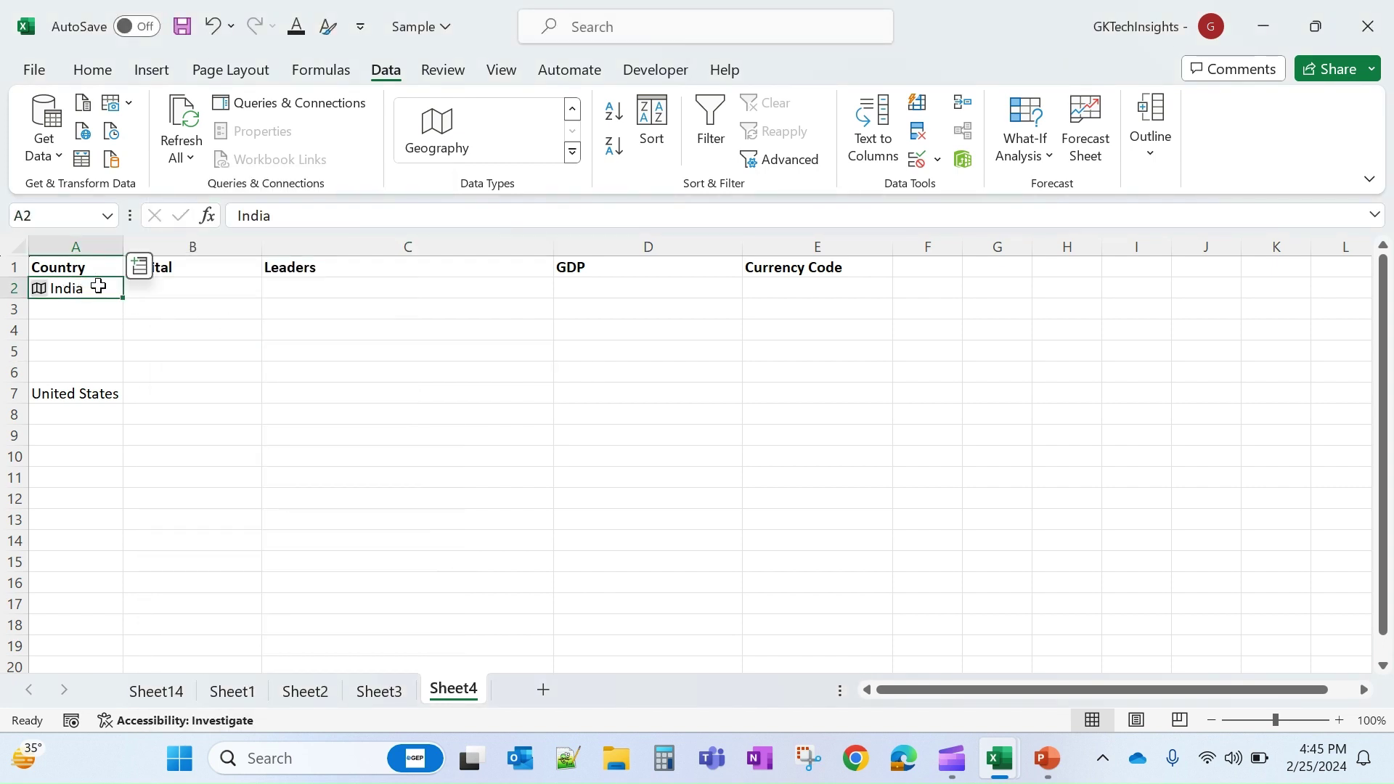
{"action": "left_click", "coordinate": [138, 275]}
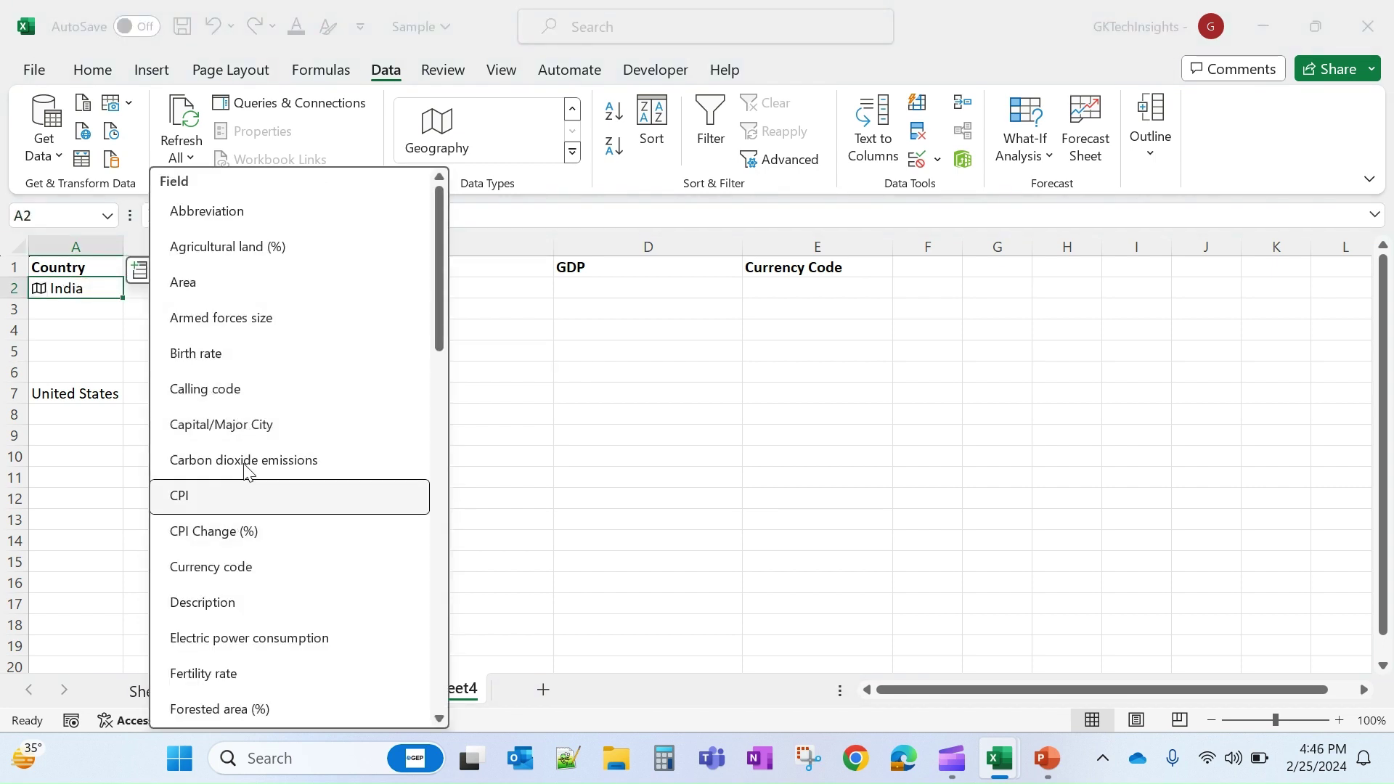
{"action": "left_click", "coordinate": [244, 427]}
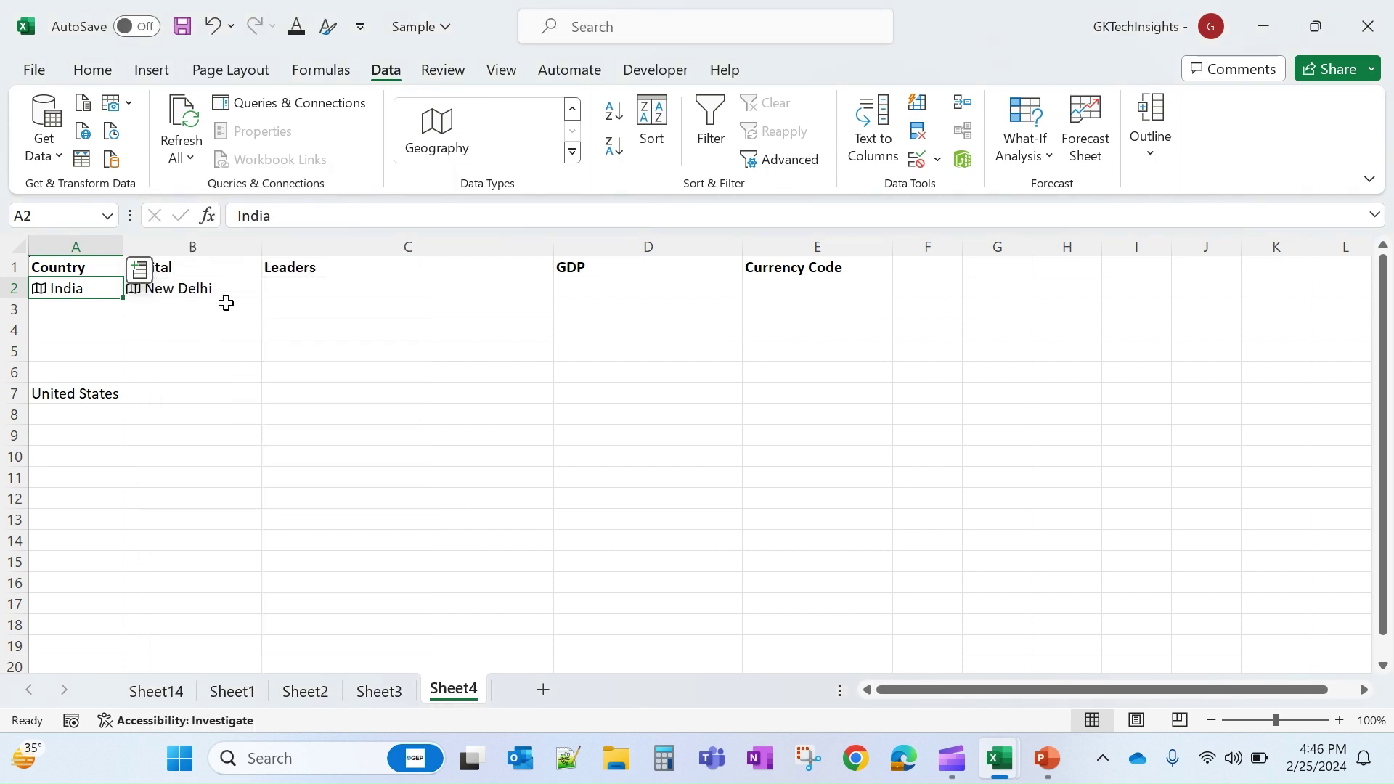
Step: Extract India's Leader(s) field into the Leaders column
{"action": "left_click", "coordinate": [139, 273]}
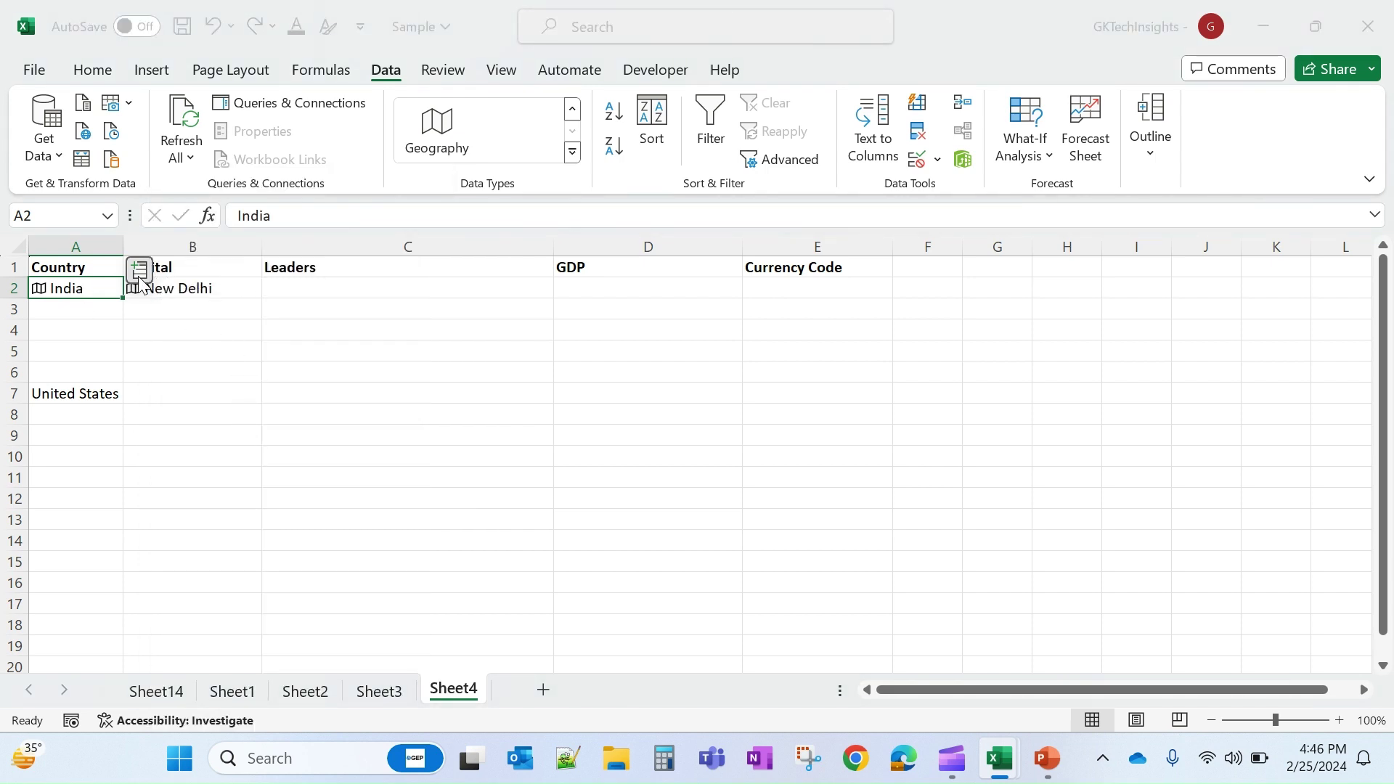
{"action": "scroll", "coordinate": [239, 501], "scroll_direction": "down", "scroll_amount": 5}
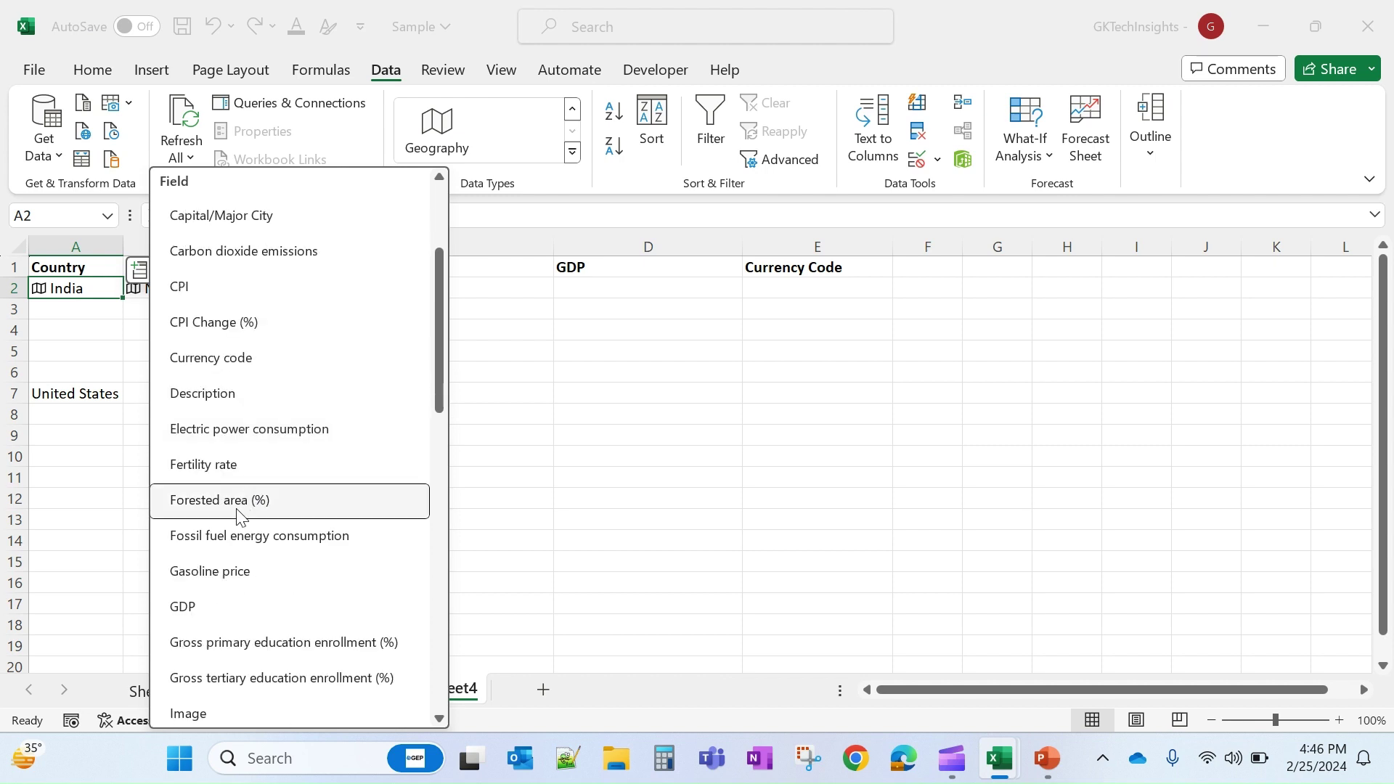
{"action": "scroll", "coordinate": [232, 523], "scroll_direction": "down", "scroll_amount": 3}
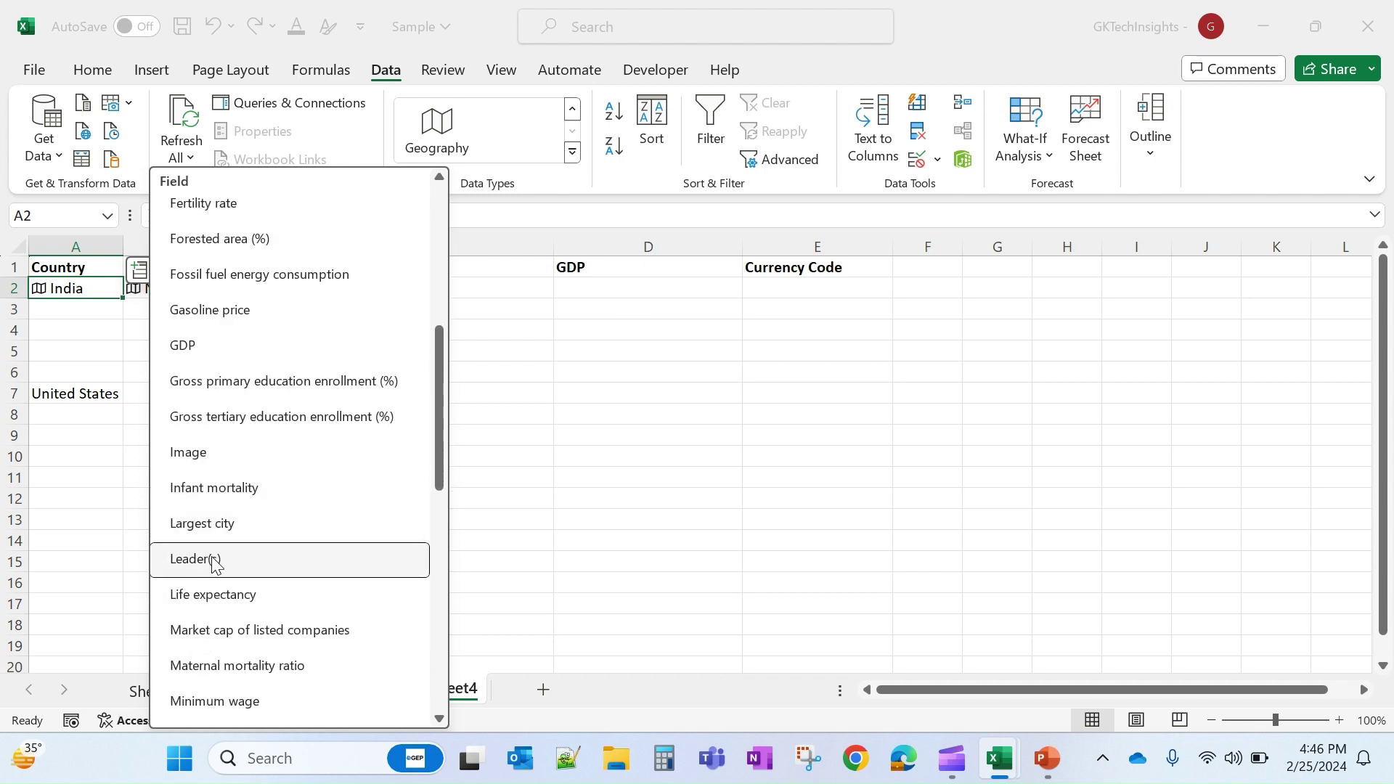
{"action": "left_click", "coordinate": [214, 563]}
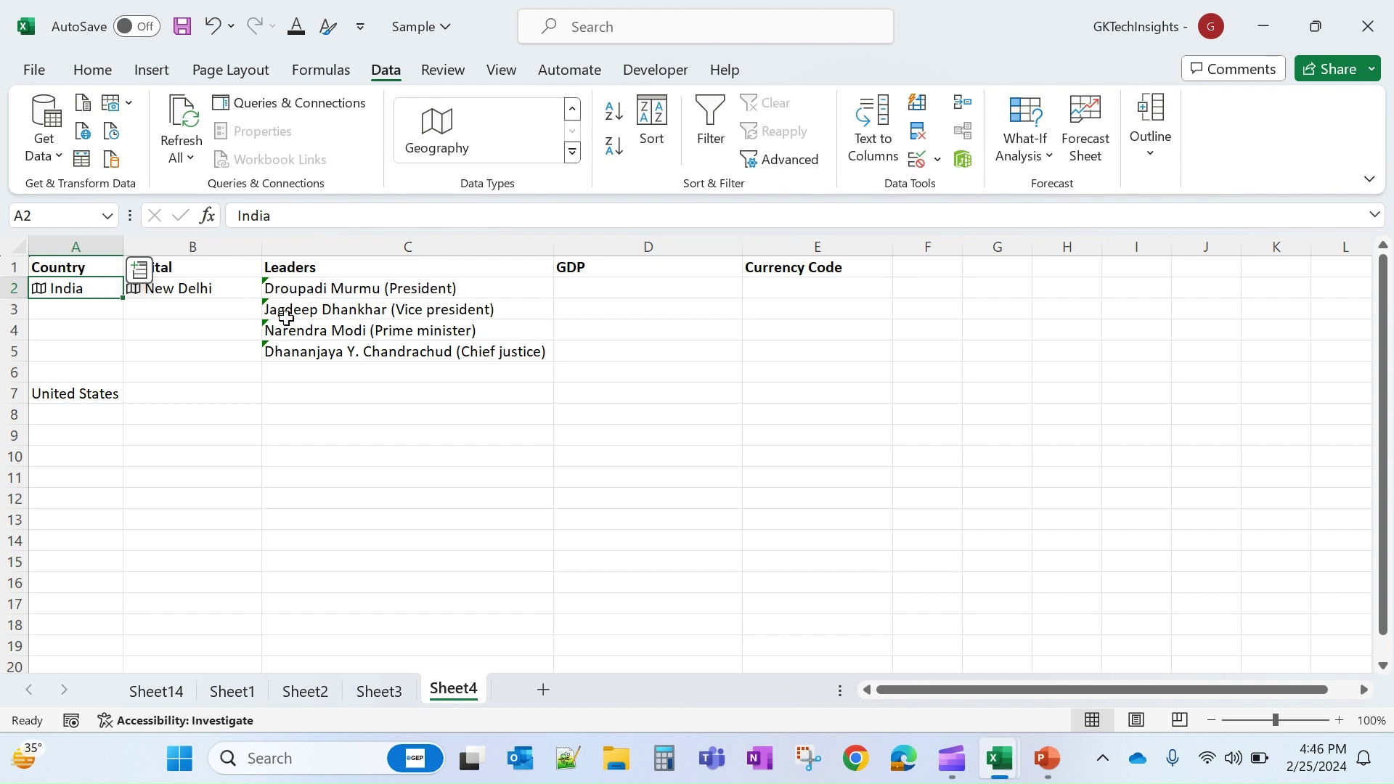
Step: Extract India's GDP and Currency code fields into columns D and E
{"action": "left_click", "coordinate": [139, 270]}
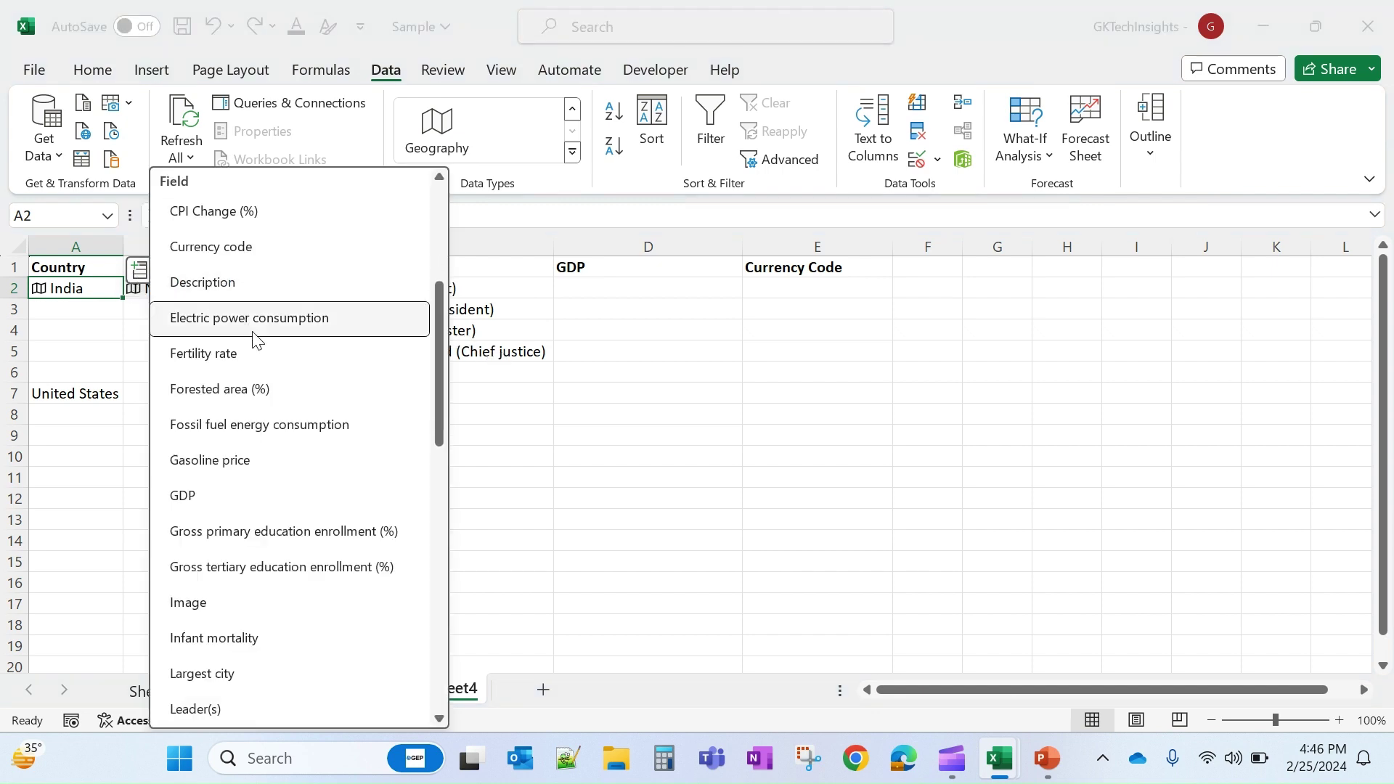
{"action": "left_click", "coordinate": [209, 491]}
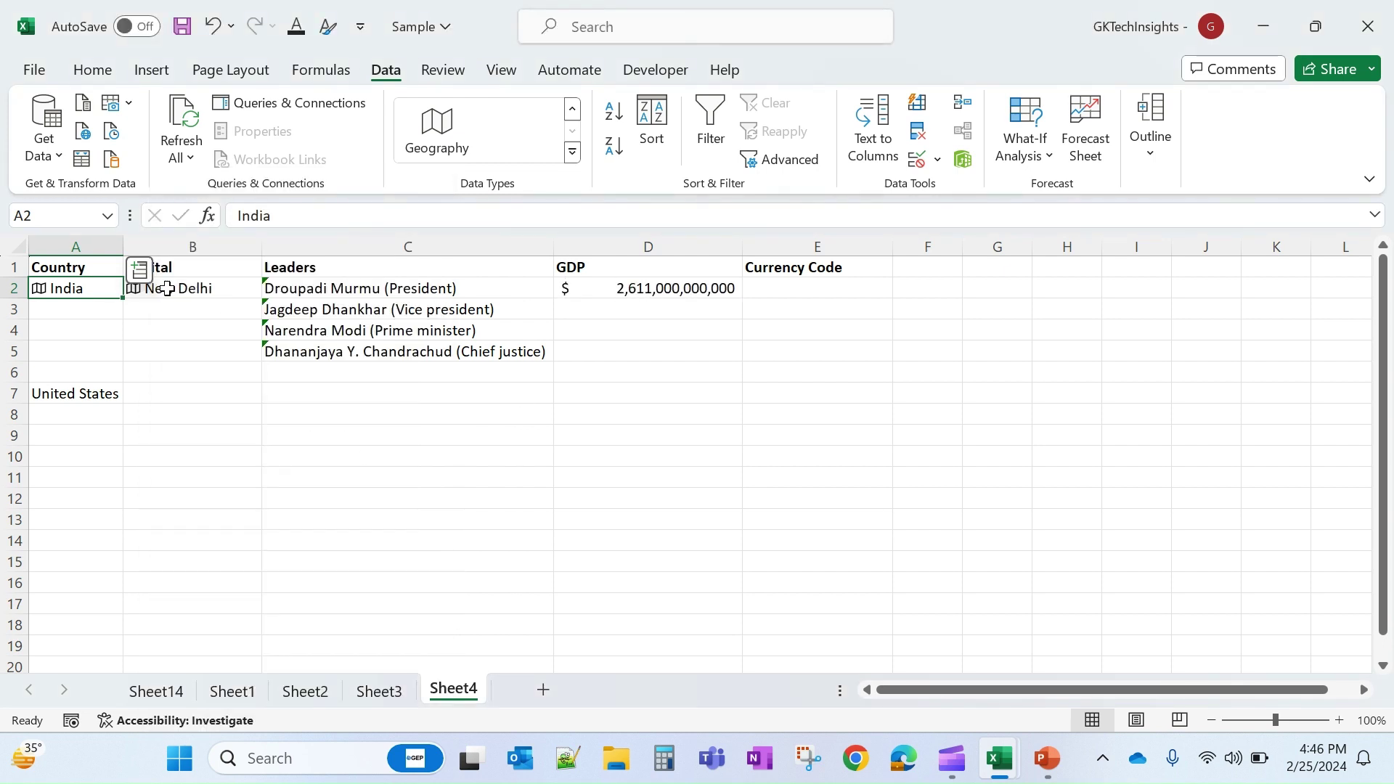
{"action": "left_click", "coordinate": [139, 270]}
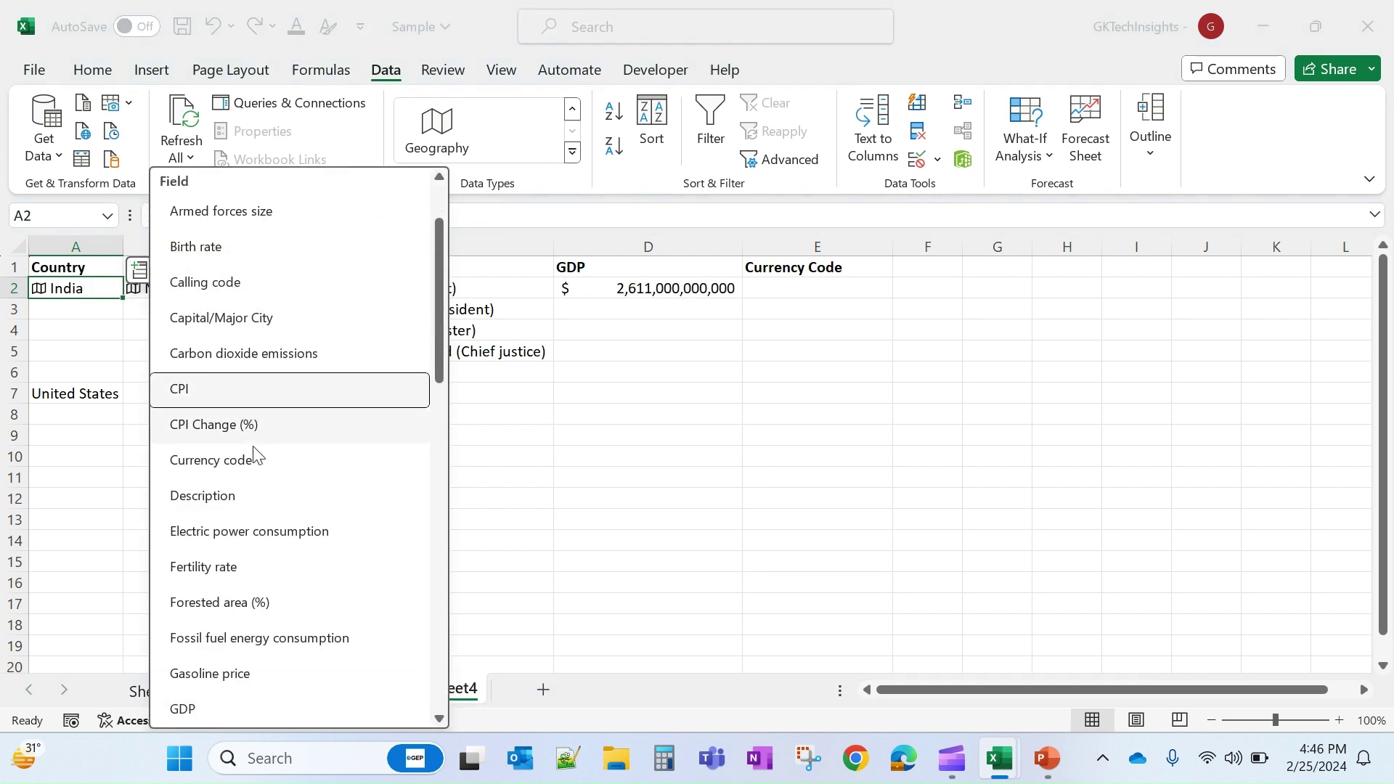
{"action": "left_click", "coordinate": [210, 459]}
Step: Convert United States in cell A7 to the Geography data type and extract its Capital/Major City field into column B
{"action": "left_click", "coordinate": [117, 394]}
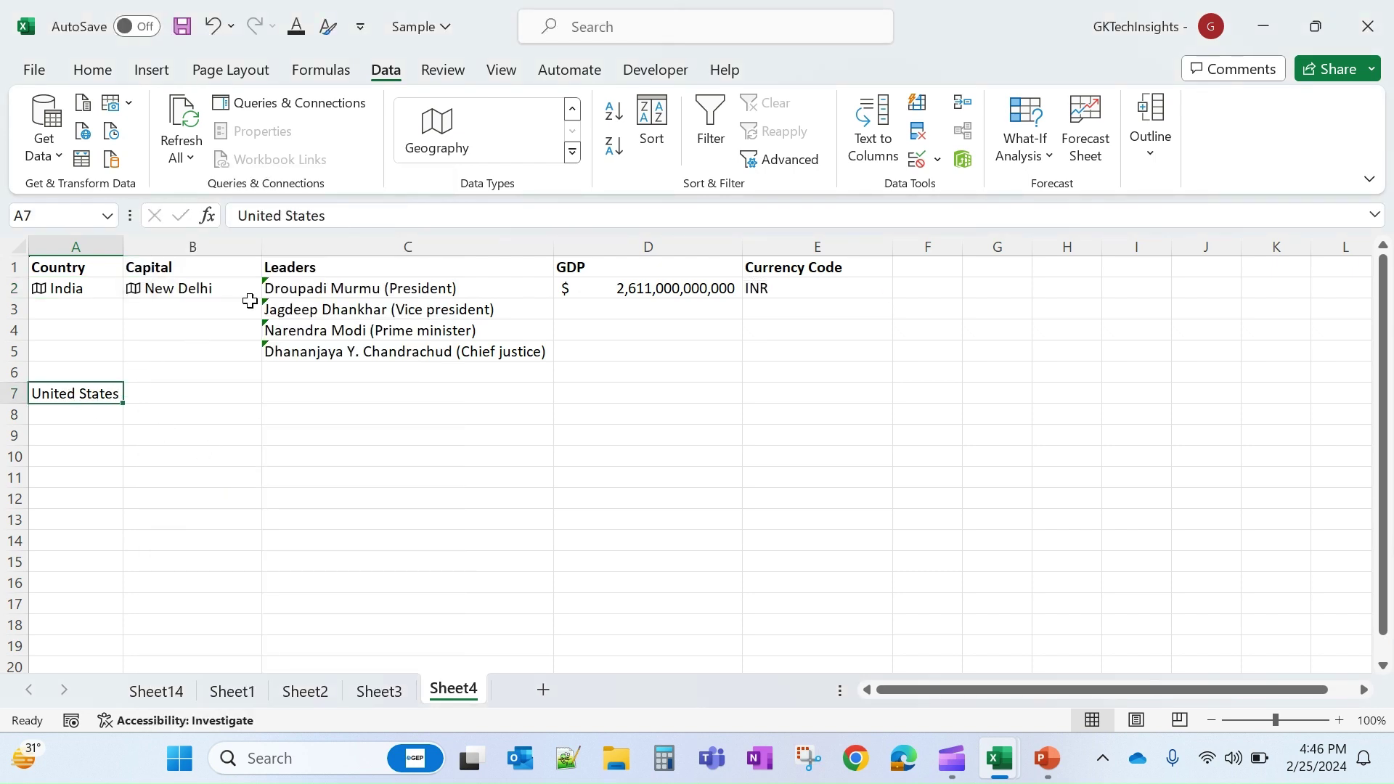
{"action": "left_click", "coordinate": [445, 129]}
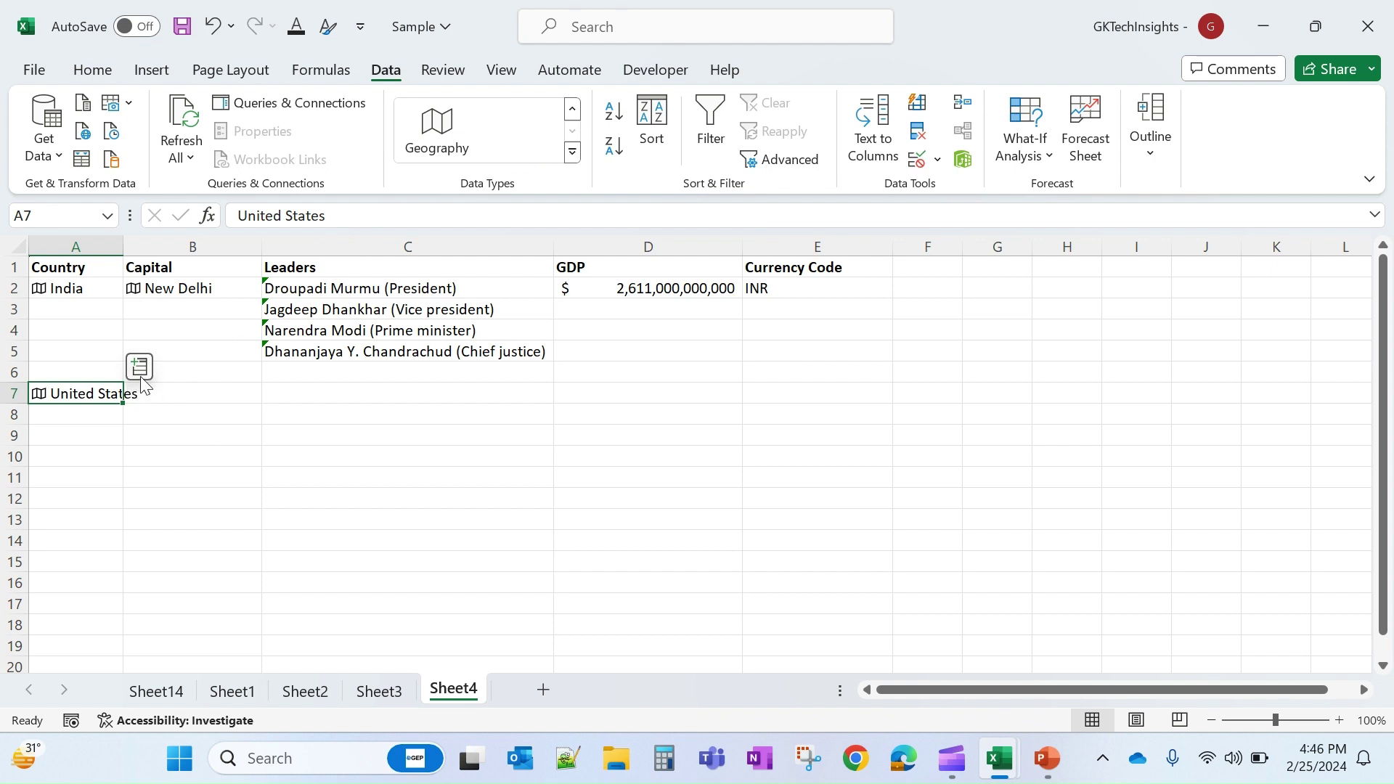
{"action": "left_click", "coordinate": [139, 366]}
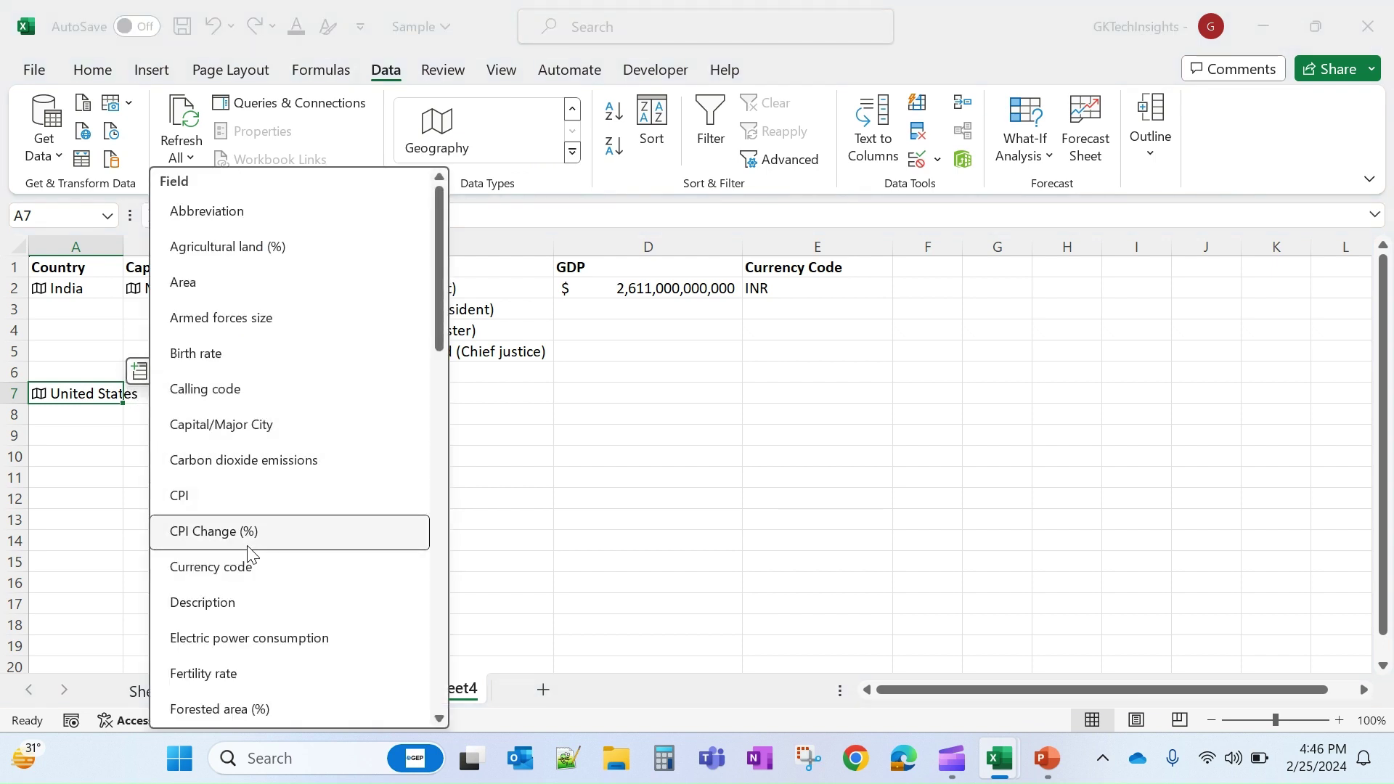
{"action": "scroll", "coordinate": [230, 545], "scroll_direction": "down", "scroll_amount": 1}
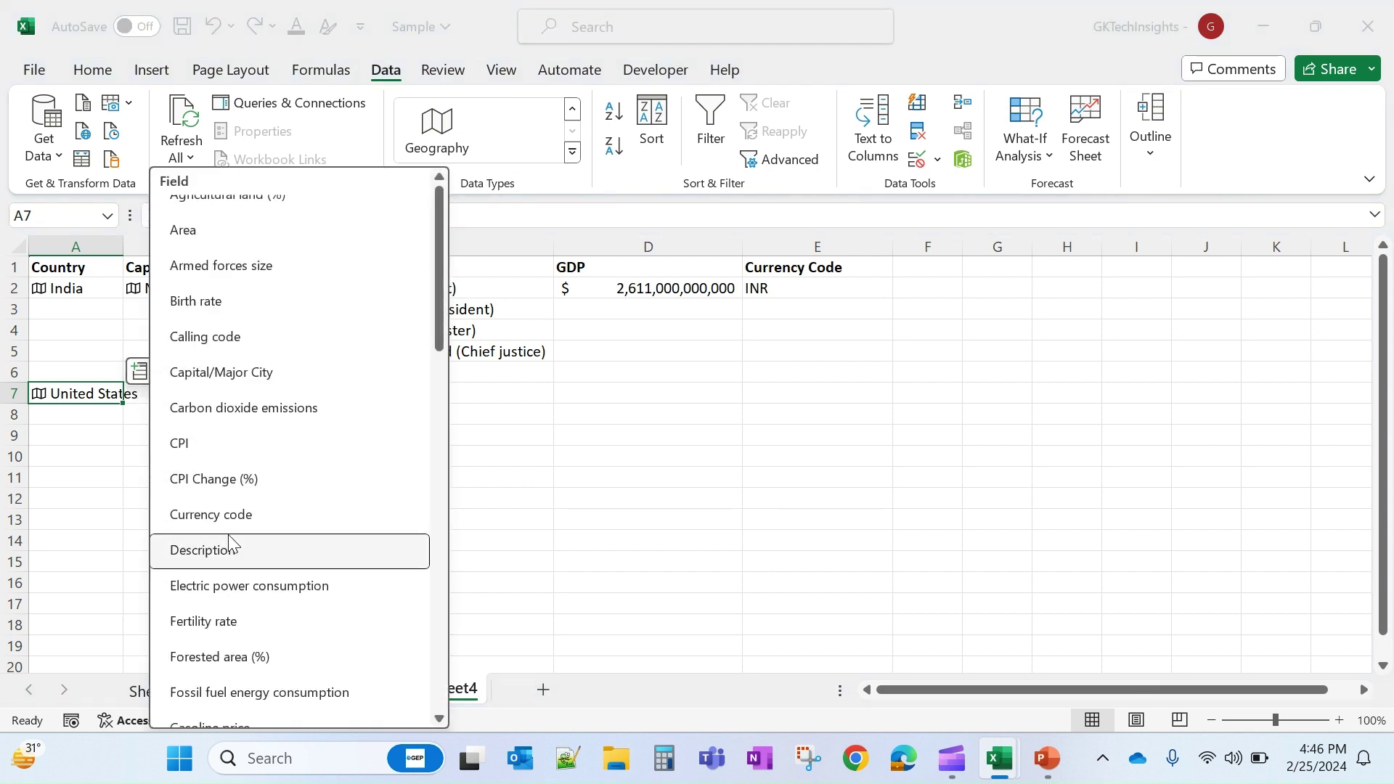
{"action": "left_click", "coordinate": [240, 373]}
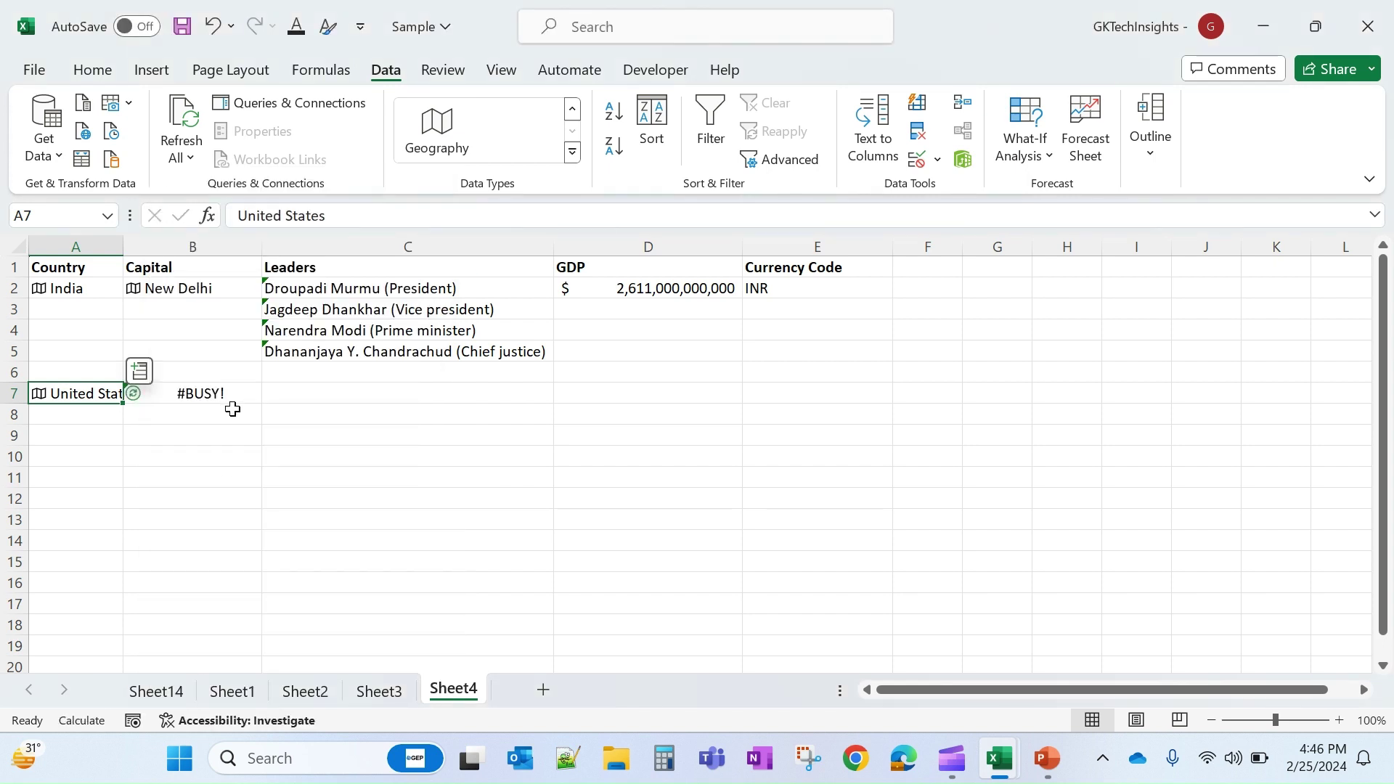
Step: Extract the Leader(s) field for United States into the Leaders column
{"action": "left_click", "coordinate": [140, 373]}
{"action": "scroll", "coordinate": [285, 516], "scroll_direction": "down", "scroll_amount": 3}
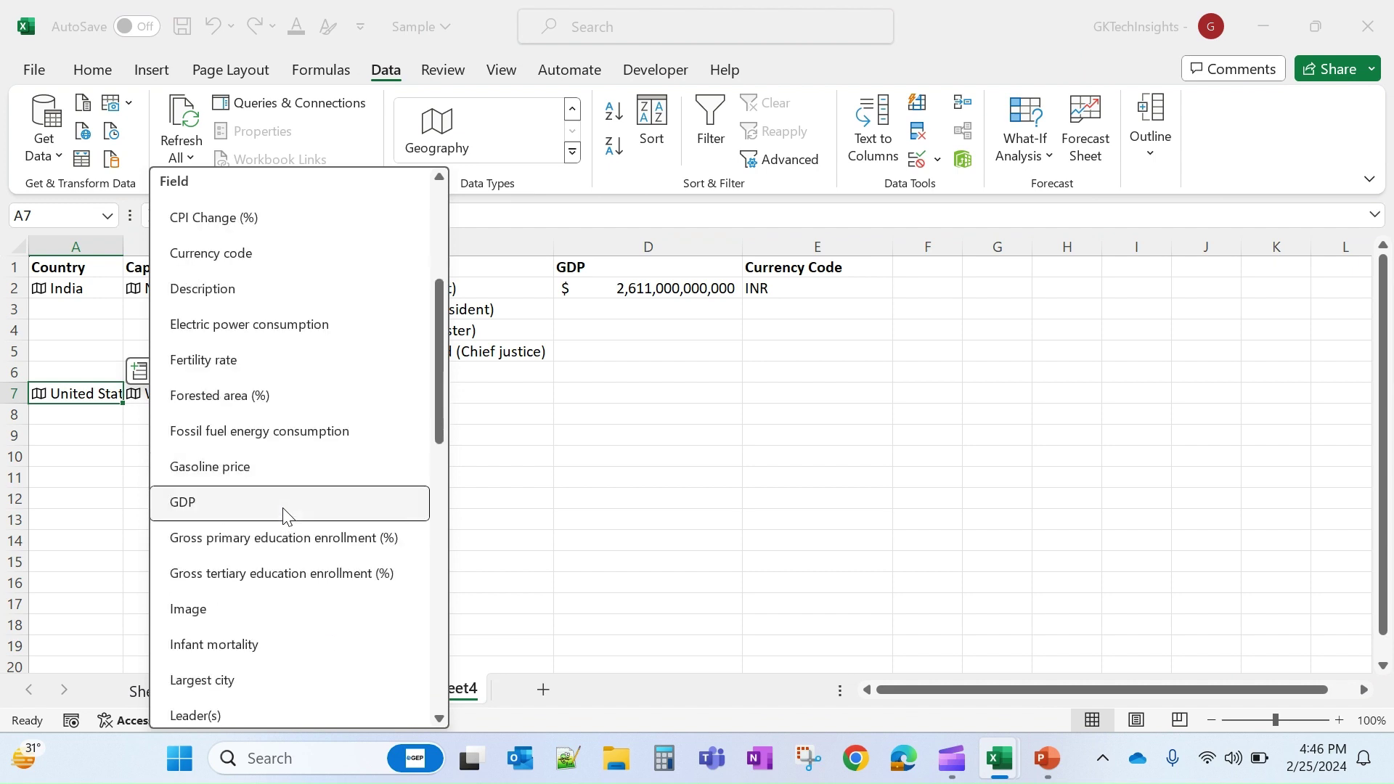
{"action": "scroll", "coordinate": [285, 512], "scroll_direction": "down", "scroll_amount": 6}
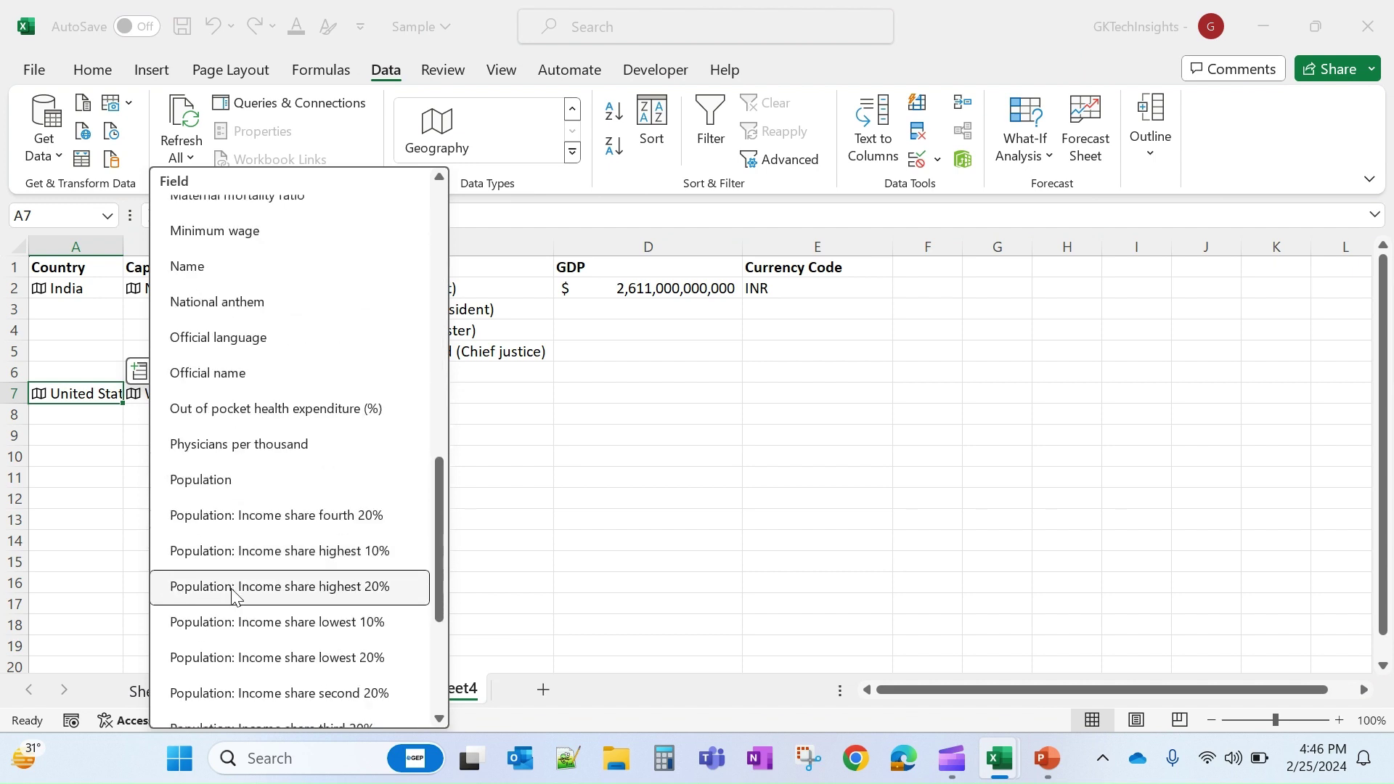
{"action": "scroll", "coordinate": [232, 594], "scroll_direction": "up", "scroll_amount": 5}
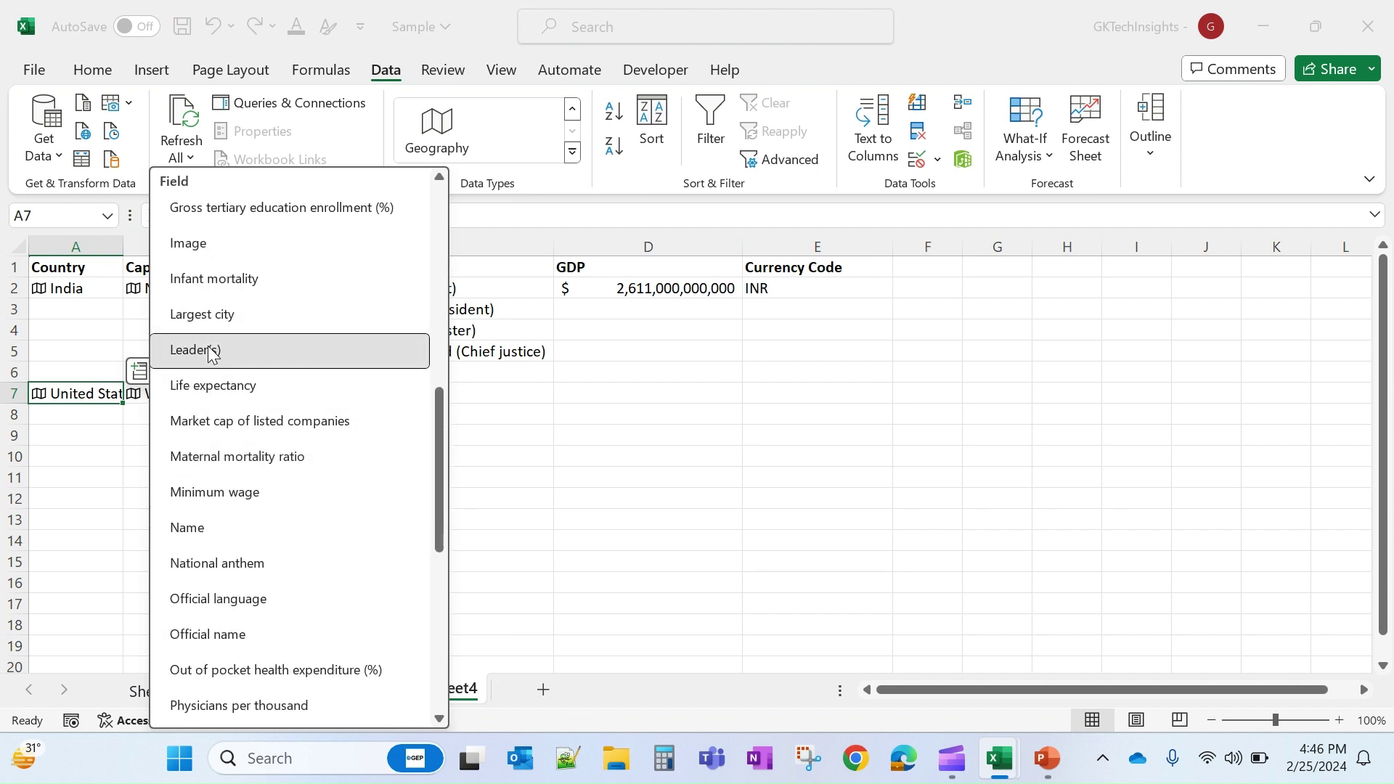
{"action": "left_click", "coordinate": [210, 353]}
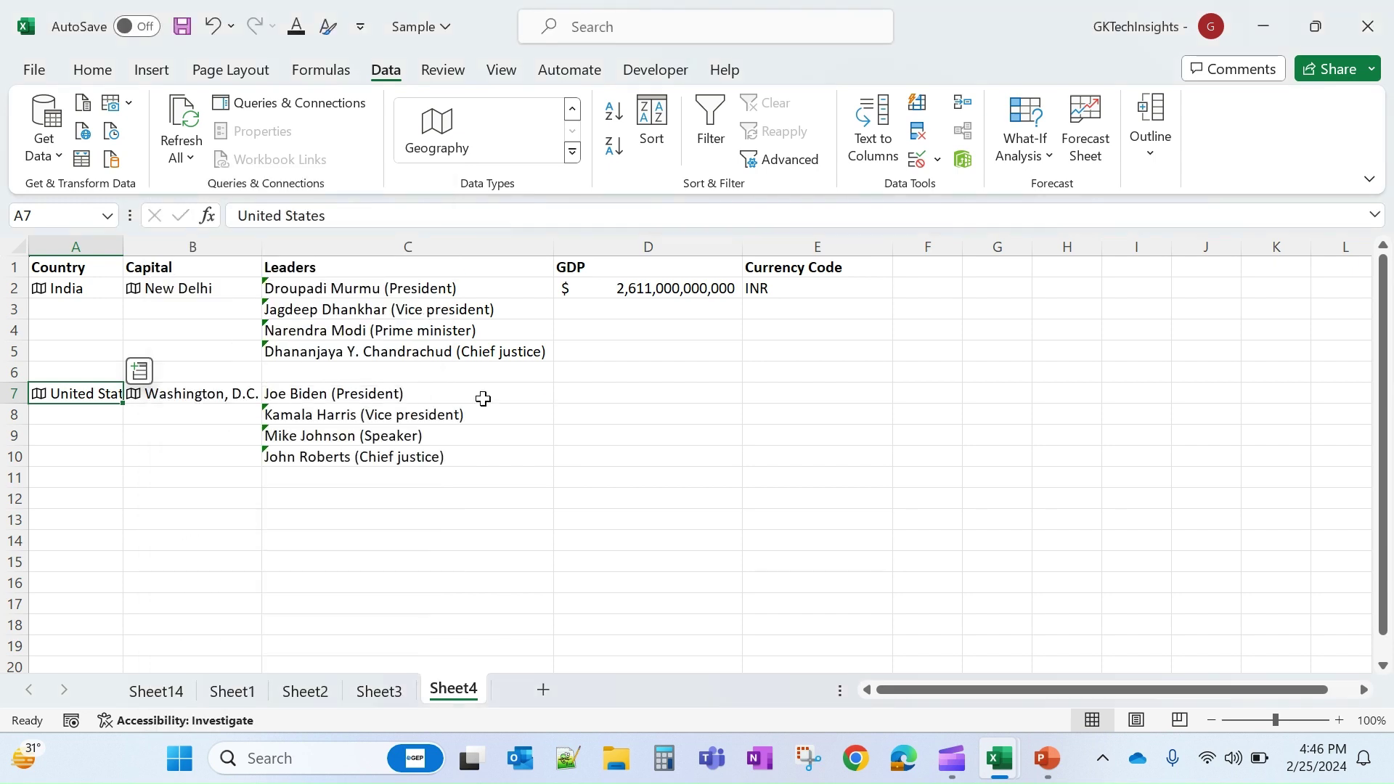
Step: Extract the GDP and Currency code fields for United States into row 7
{"action": "left_click", "coordinate": [139, 372]}
{"action": "left_click", "coordinate": [199, 491]}
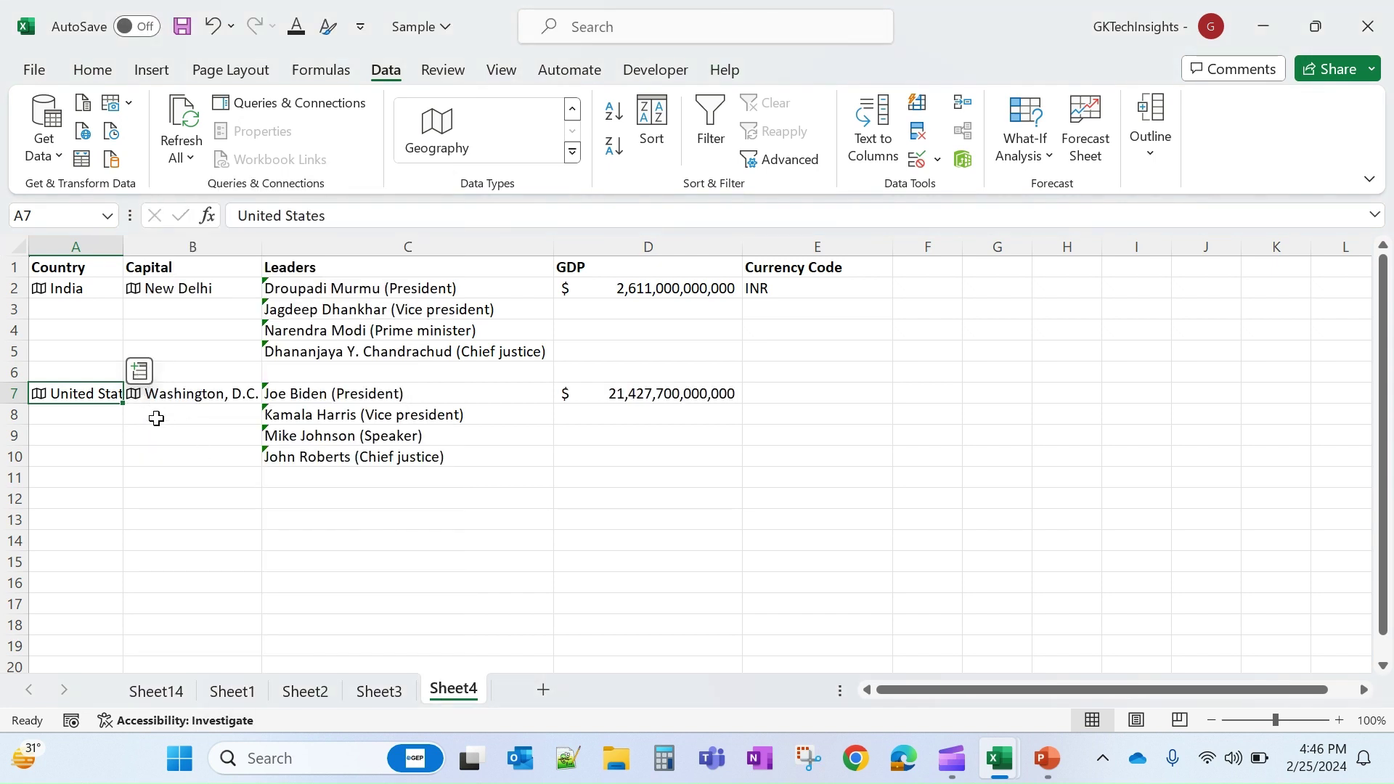
{"action": "left_click", "coordinate": [145, 379]}
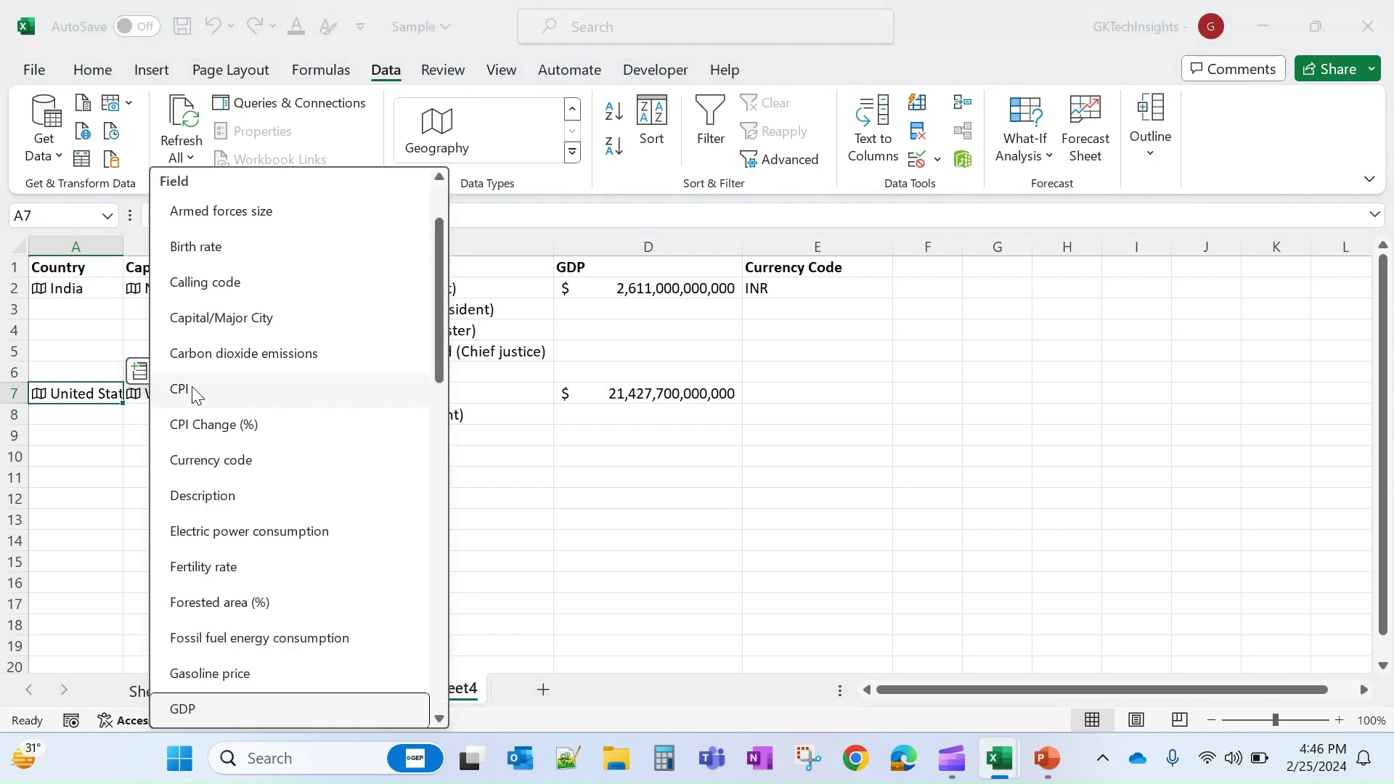
{"action": "left_click", "coordinate": [201, 460]}
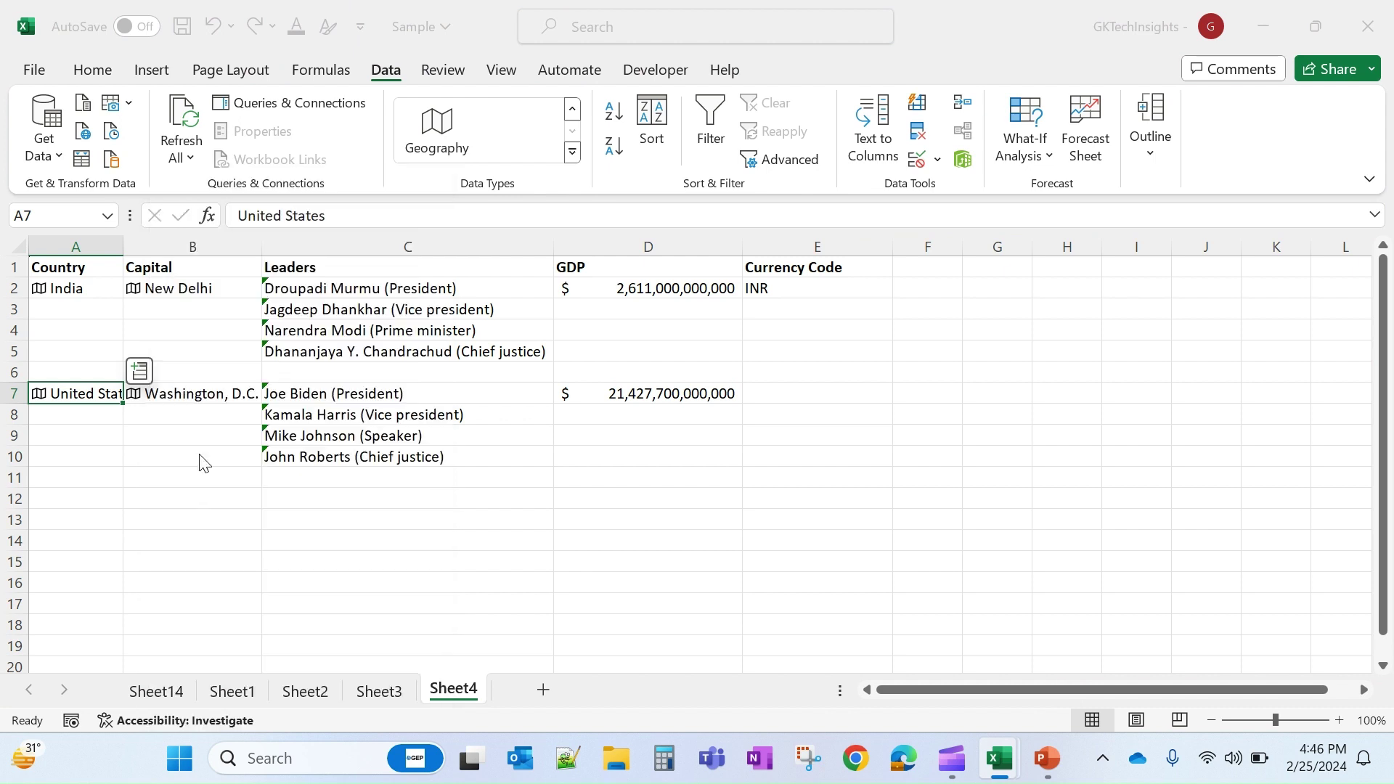
{"action": "left_click", "coordinate": [717, 438]}
{"action": "left_click", "coordinate": [661, 398]}
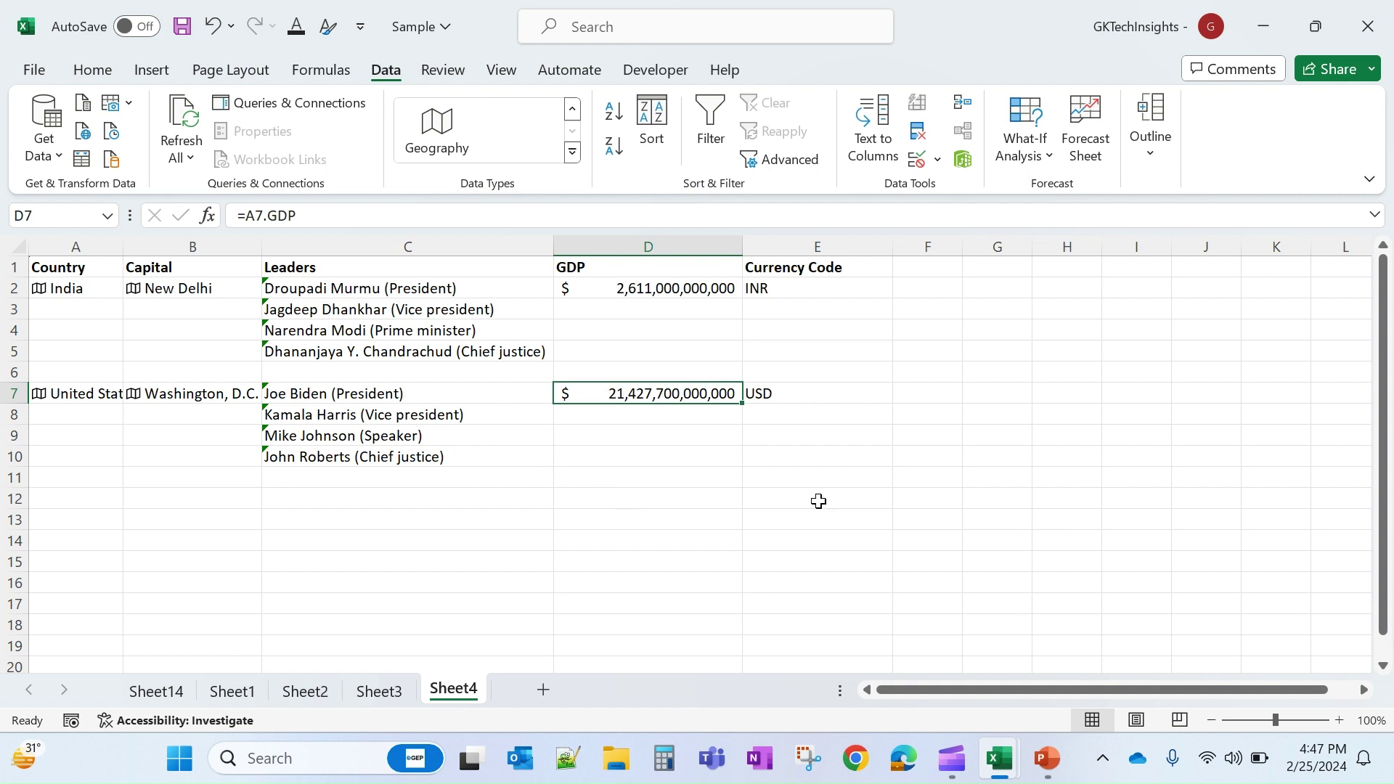
{"action": "left_click", "coordinate": [640, 479]}
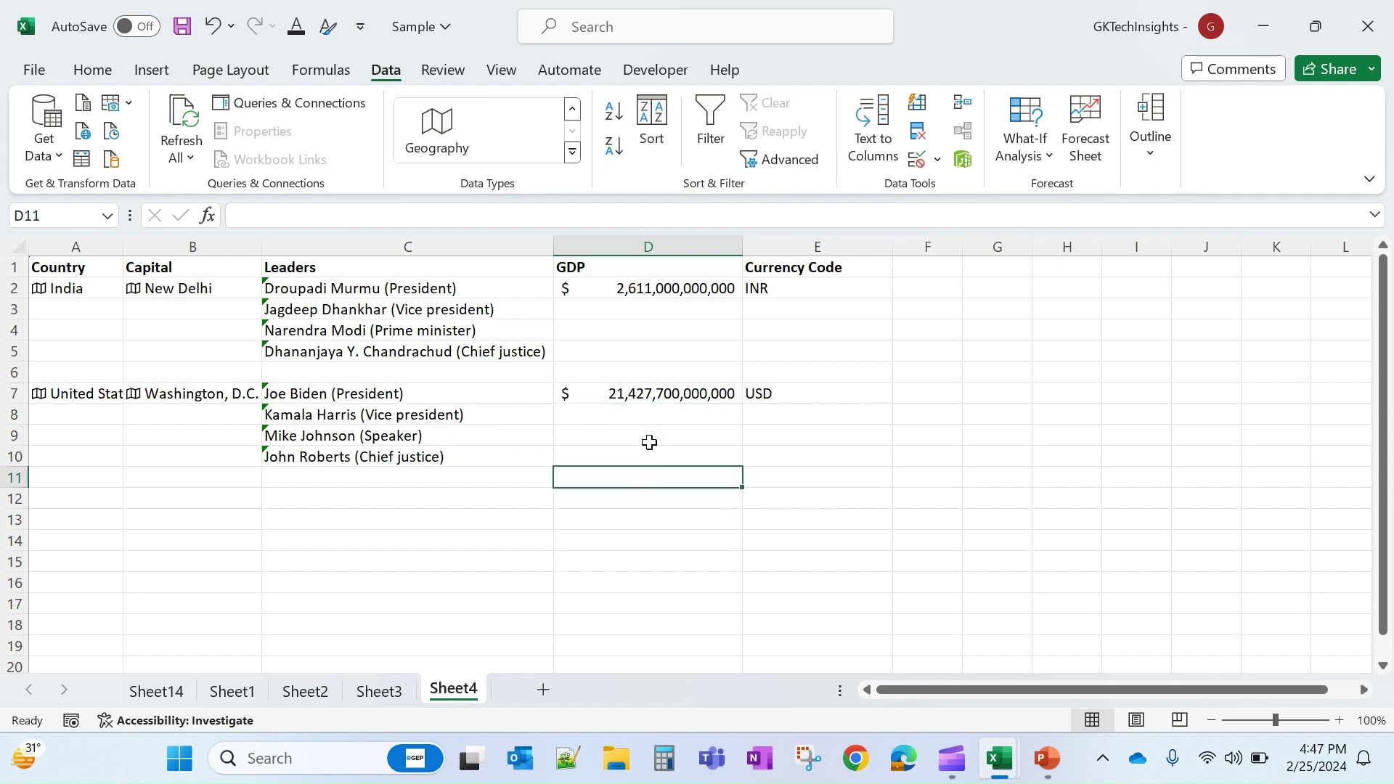
{"action": "left_click", "coordinate": [635, 458]}
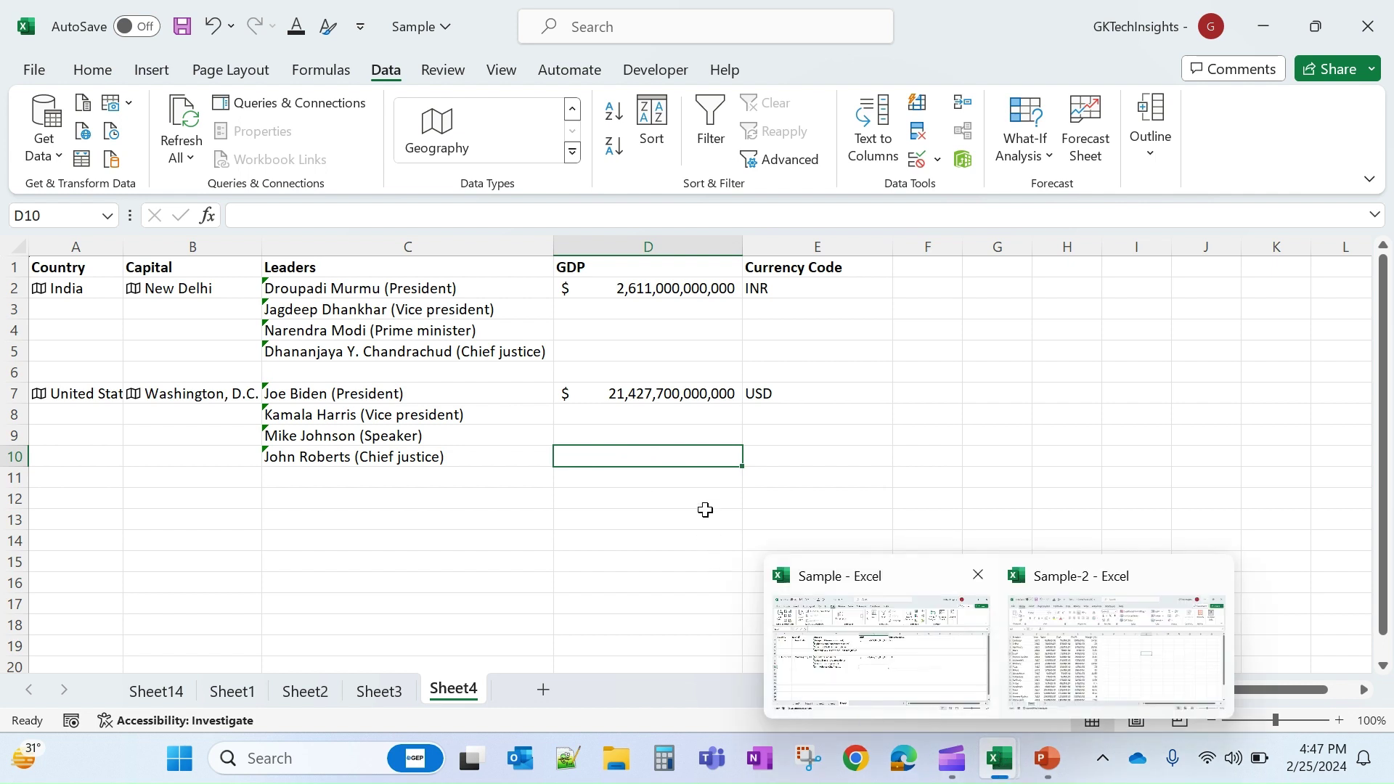
{"action": "left_click", "coordinate": [892, 401]}
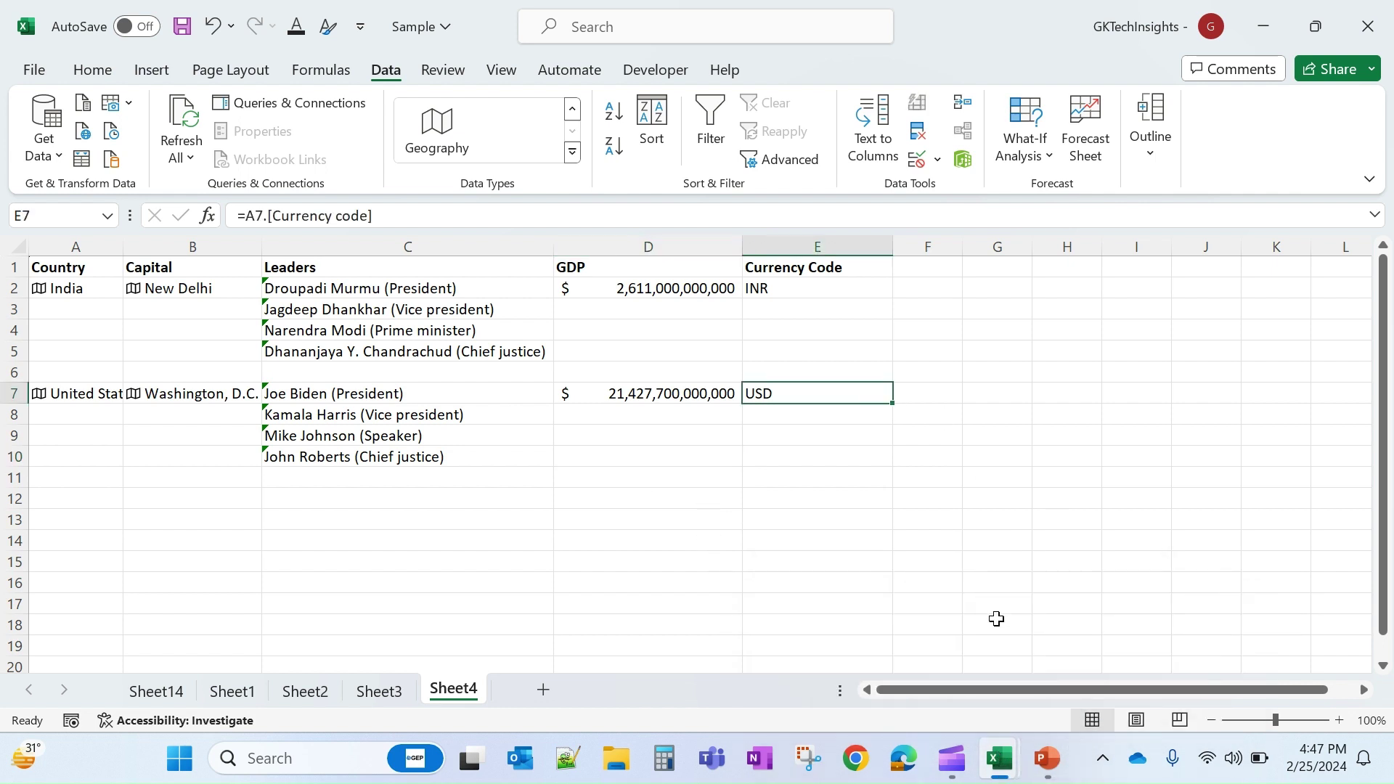
{"action": "left_click", "coordinate": [398, 393]}
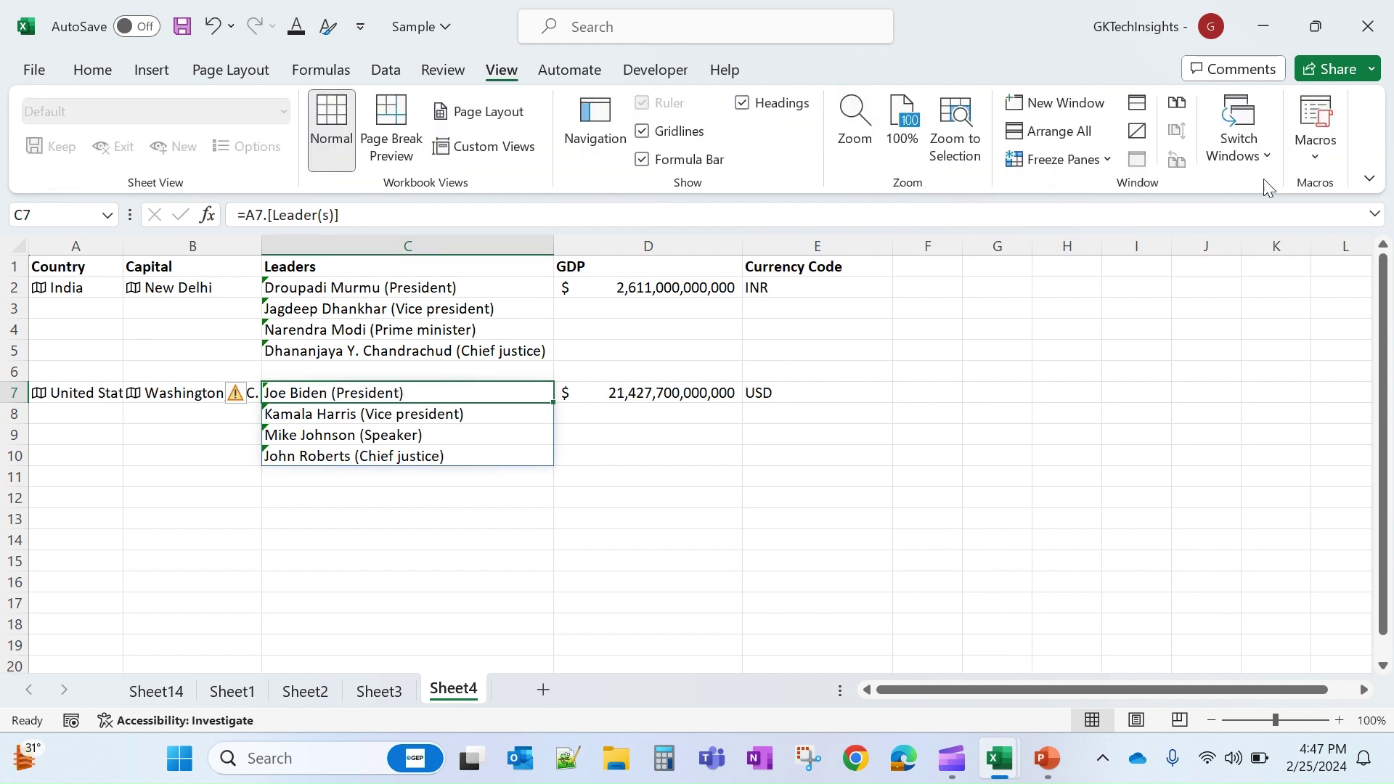
Step: View the Sample-2 and Sample workbooks side by side and move down Sample-2's Year column to scroll both together
{"action": "left_click", "coordinate": [1179, 108]}
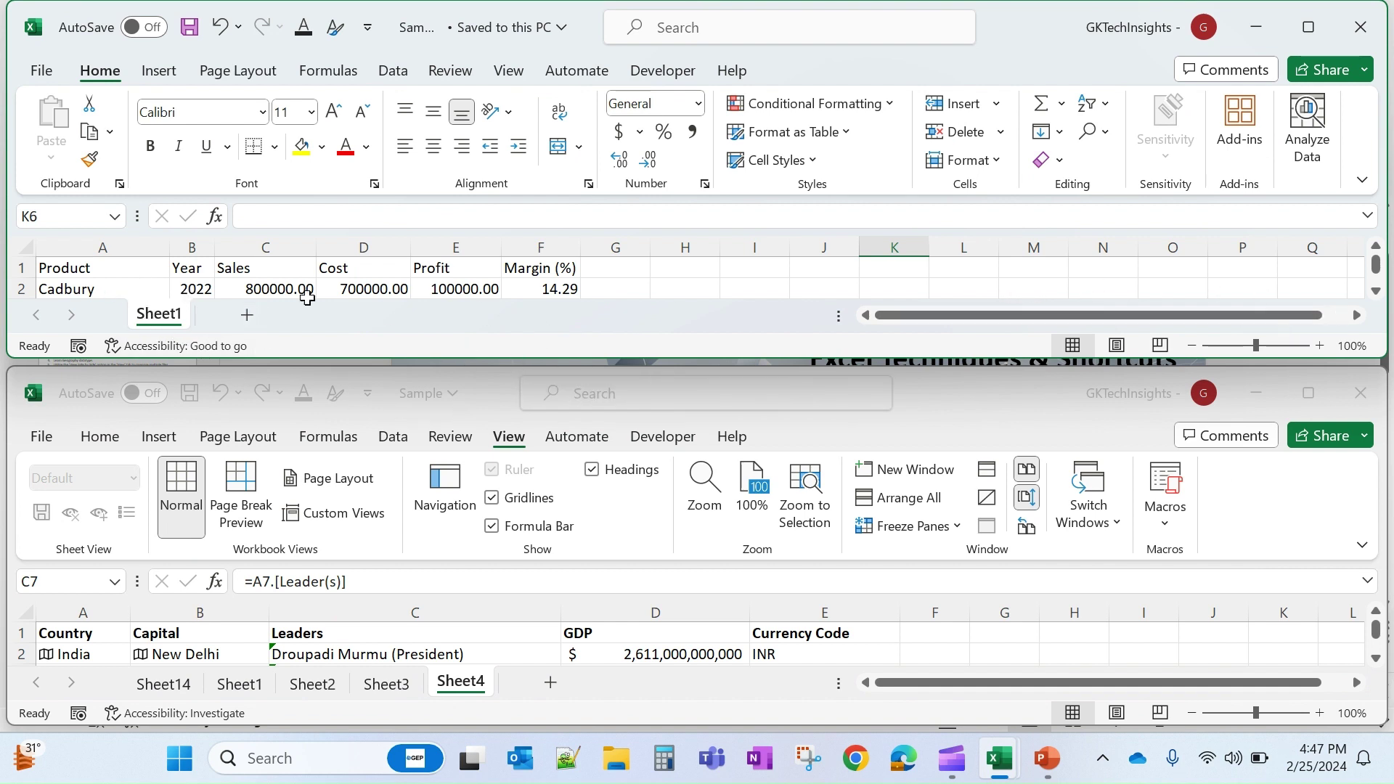
{"action": "left_click", "coordinate": [136, 282]}
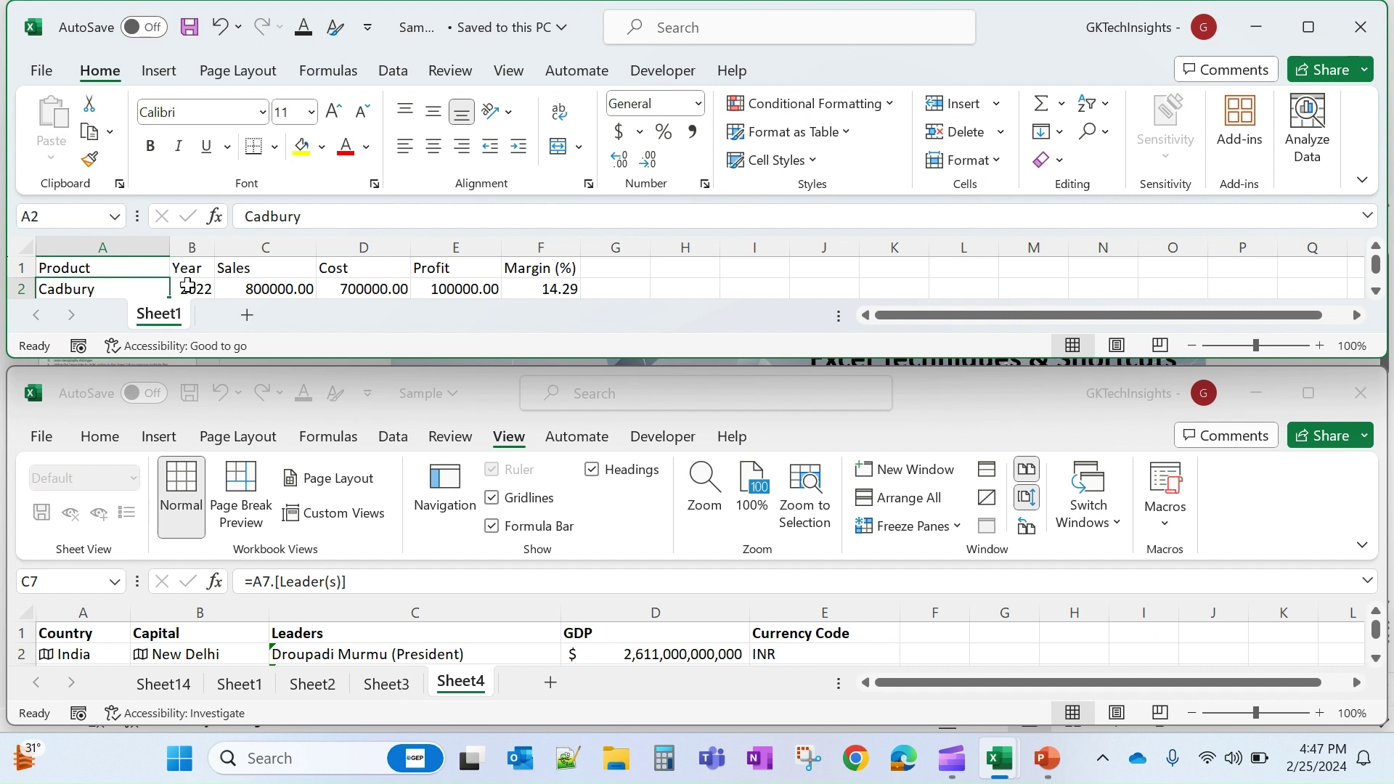
{"action": "left_click", "coordinate": [187, 284]}
{"action": "key", "text": "Down"}
{"action": "key", "text": "Down"}
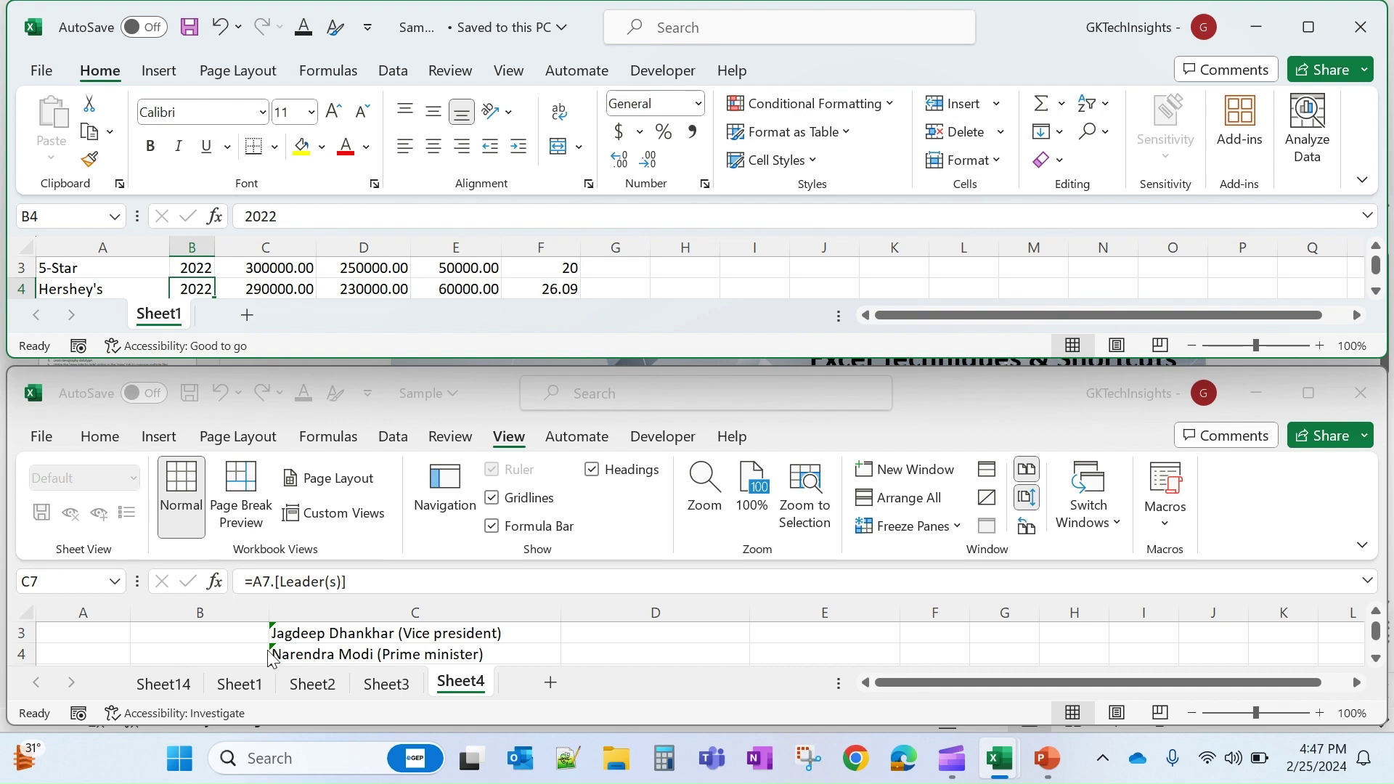
Step: Show Sheet1 of Sample and compare it with Sample-2 by moving down to the Ghirardelli 2022 row and across its columns
{"action": "left_click", "coordinate": [239, 683]}
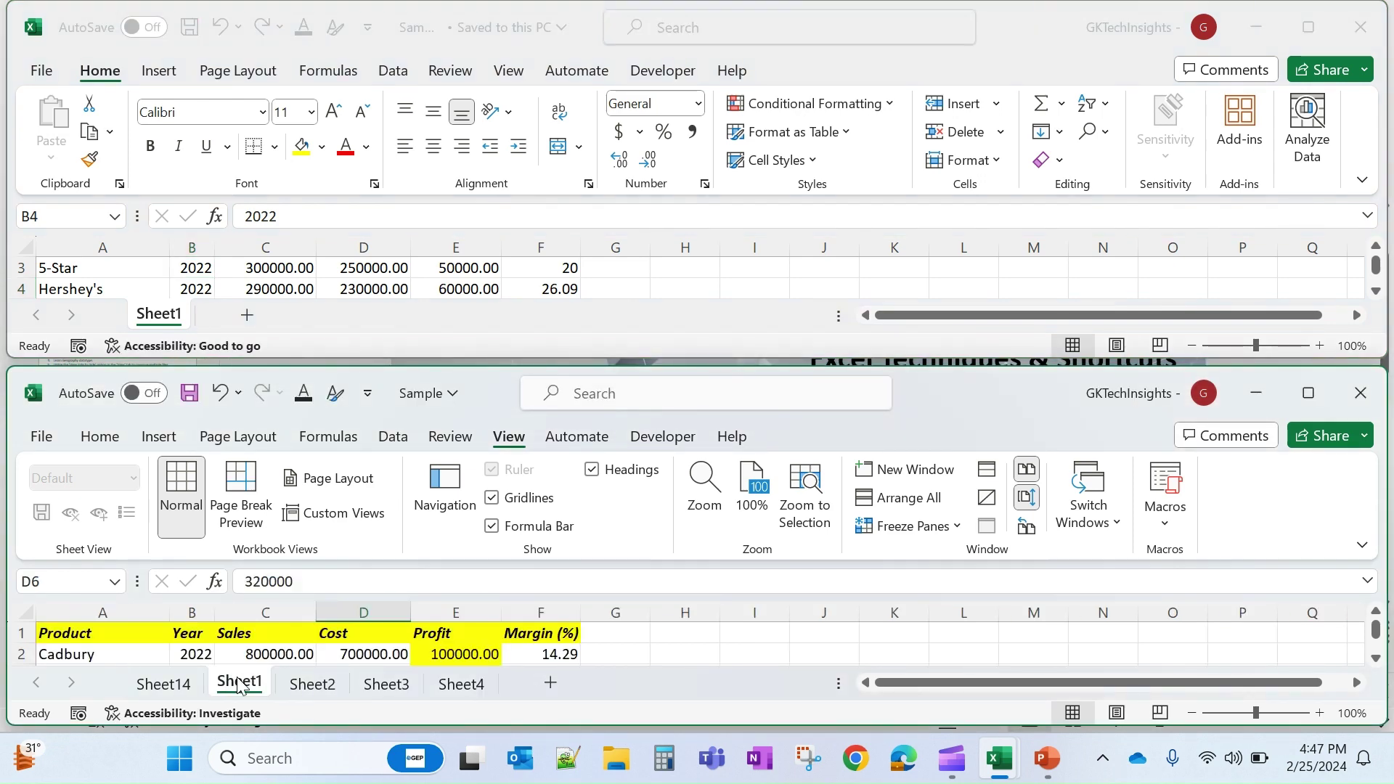
{"action": "left_click", "coordinate": [187, 290]}
{"action": "key", "text": "Down"}
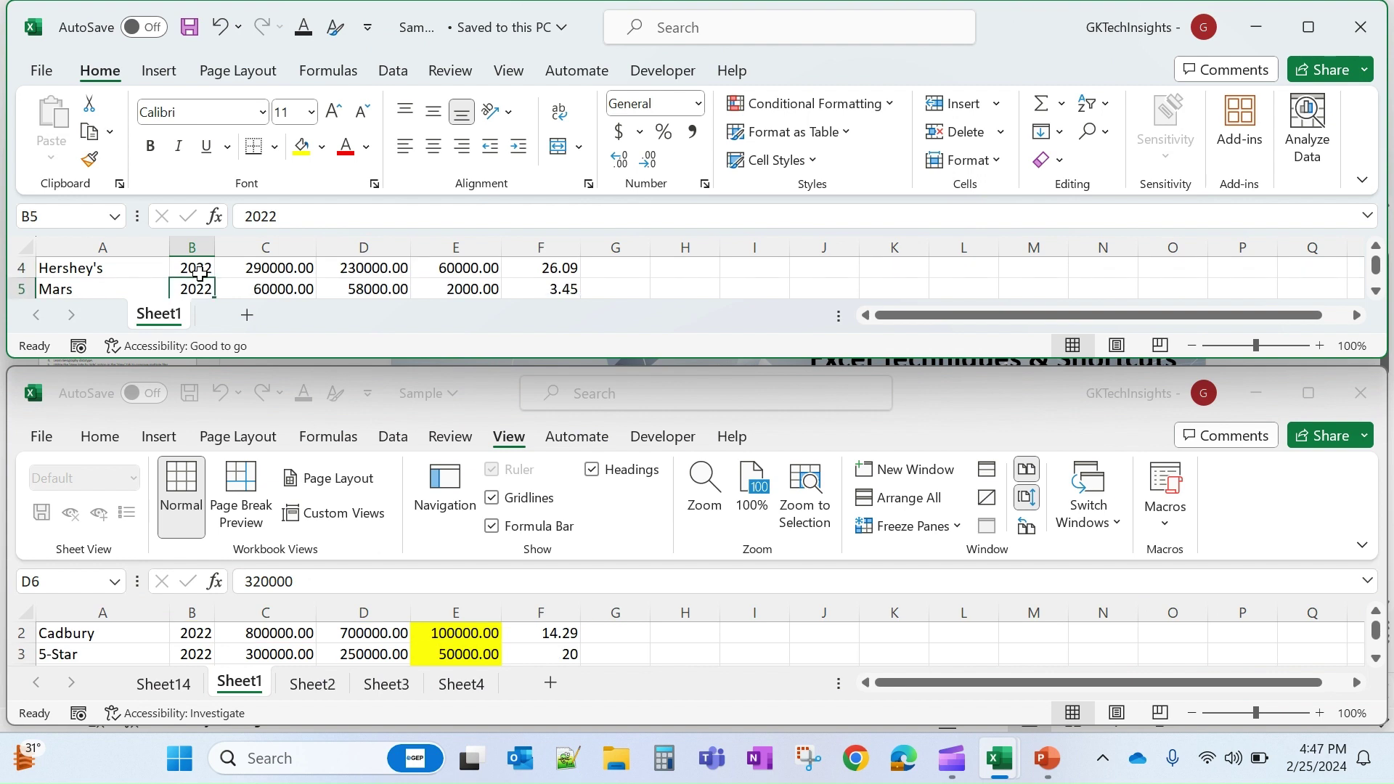
{"action": "key", "text": "Down"}
{"action": "key", "text": "Down"}
{"action": "key", "text": "Down"}
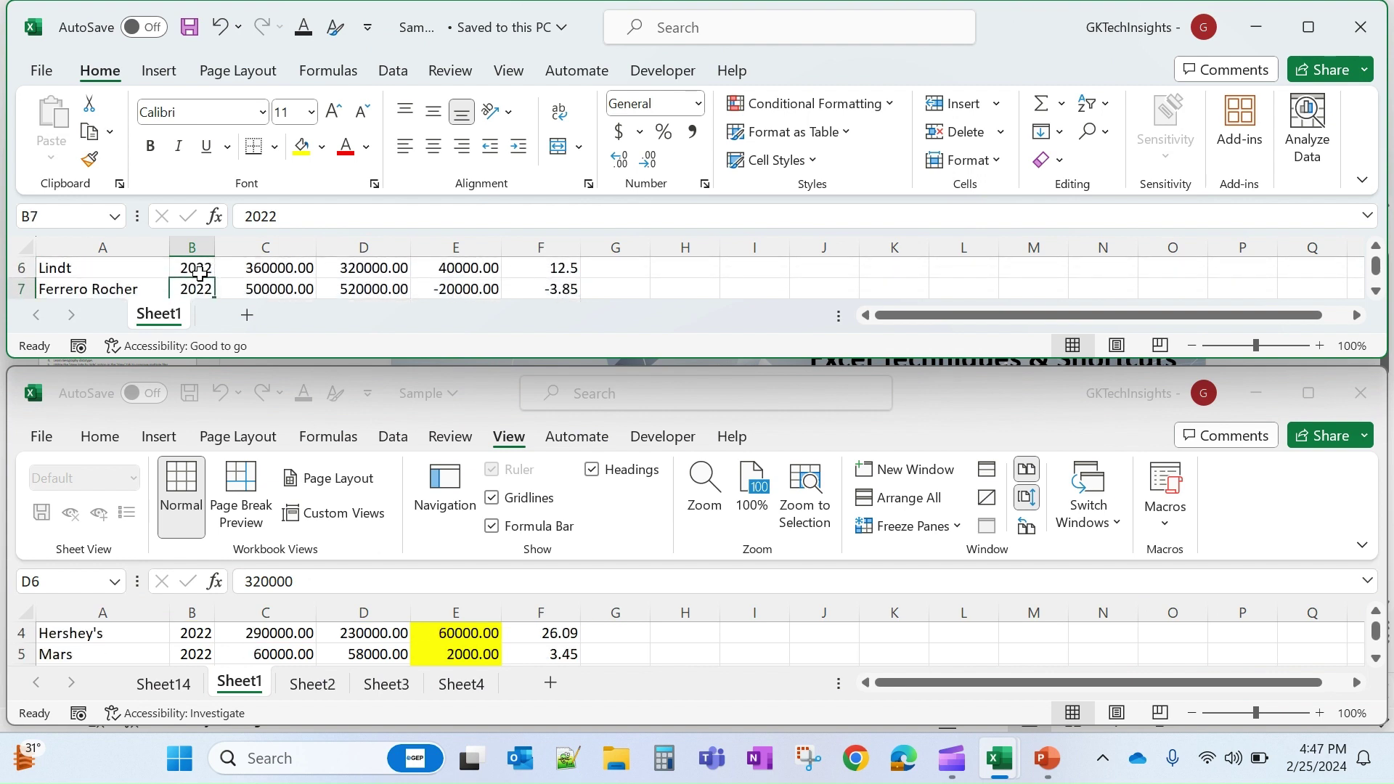
{"action": "key", "text": "Right"}
{"action": "key", "text": "Right"}
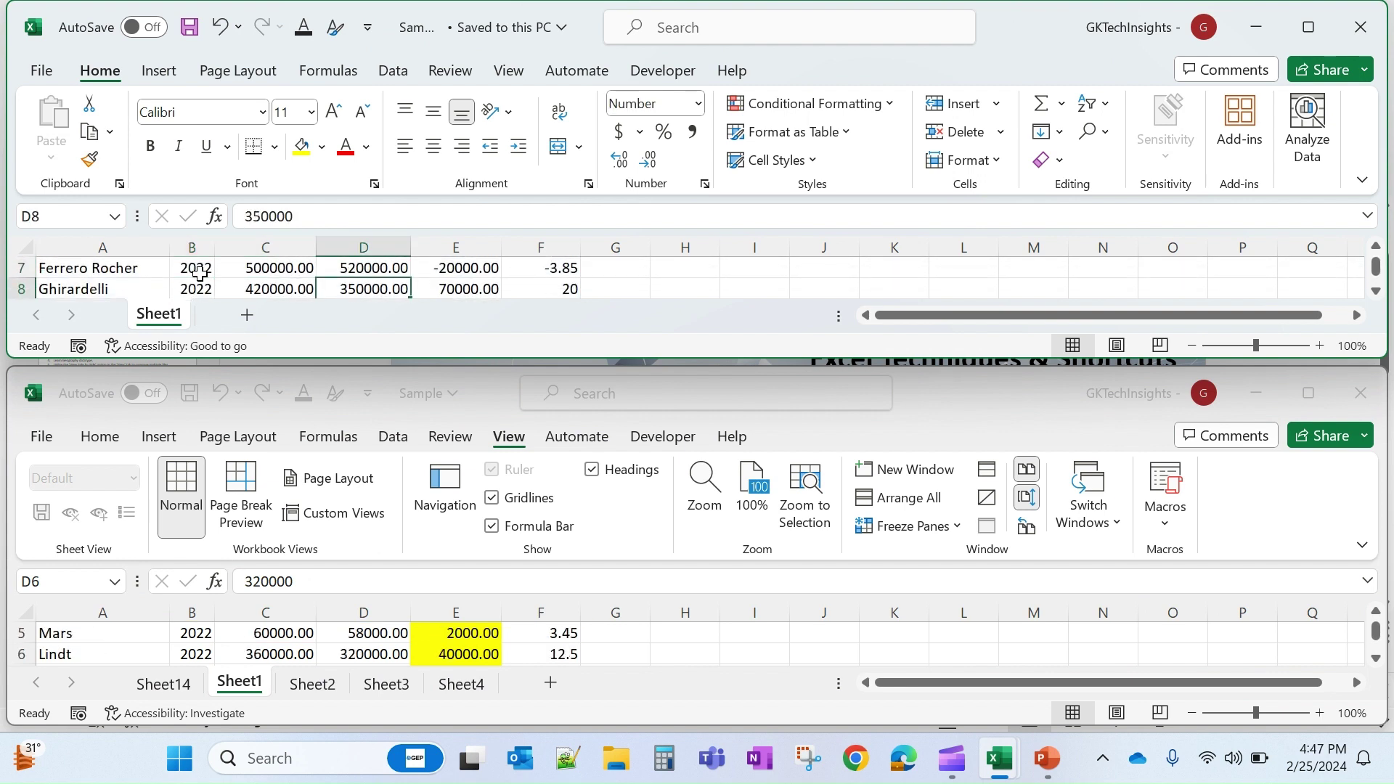
{"action": "key", "text": "Right"}
{"action": "key", "text": "Right"}
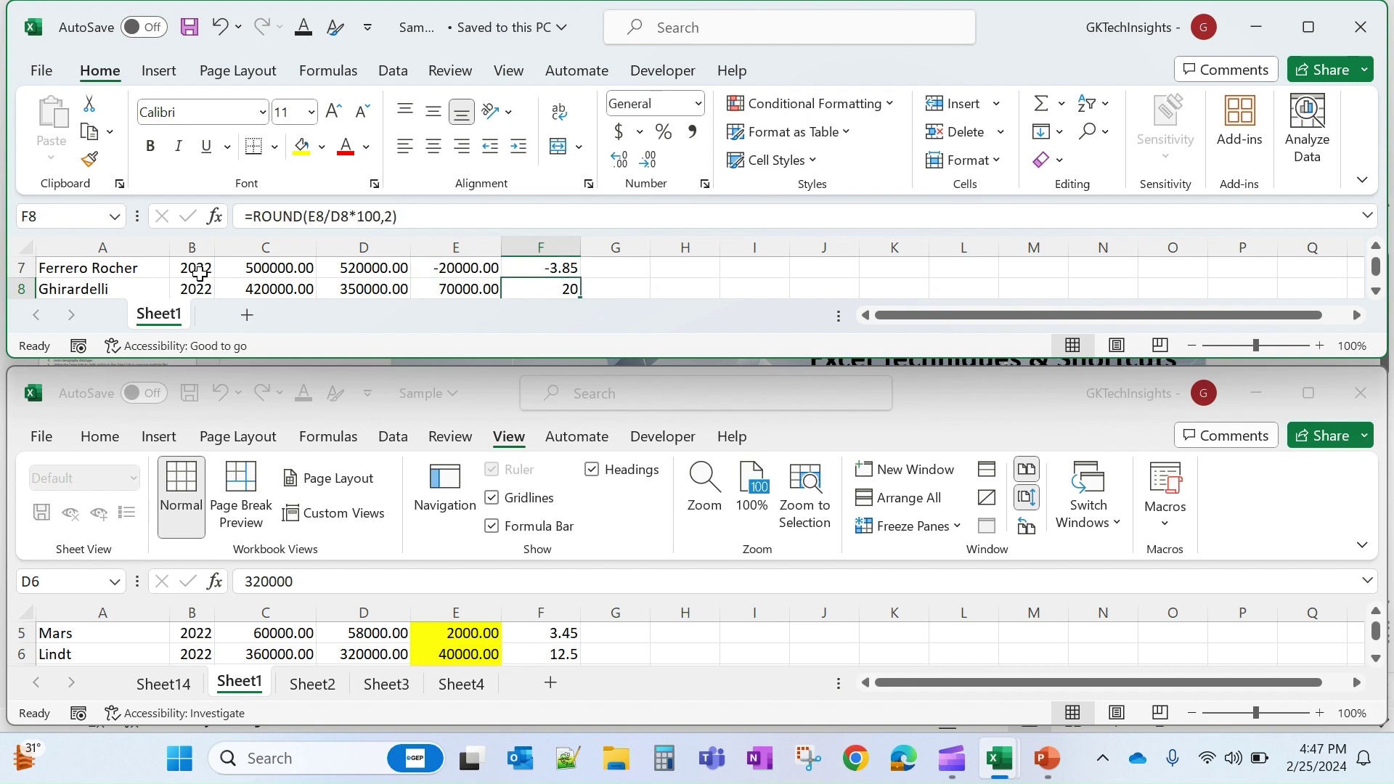
{"action": "key", "text": "Right"}
{"action": "key", "text": "Left"}
{"action": "key", "text": "Left"}
{"action": "key", "text": "Left"}
{"action": "key", "text": "Left"}
{"action": "key", "text": "Left"}
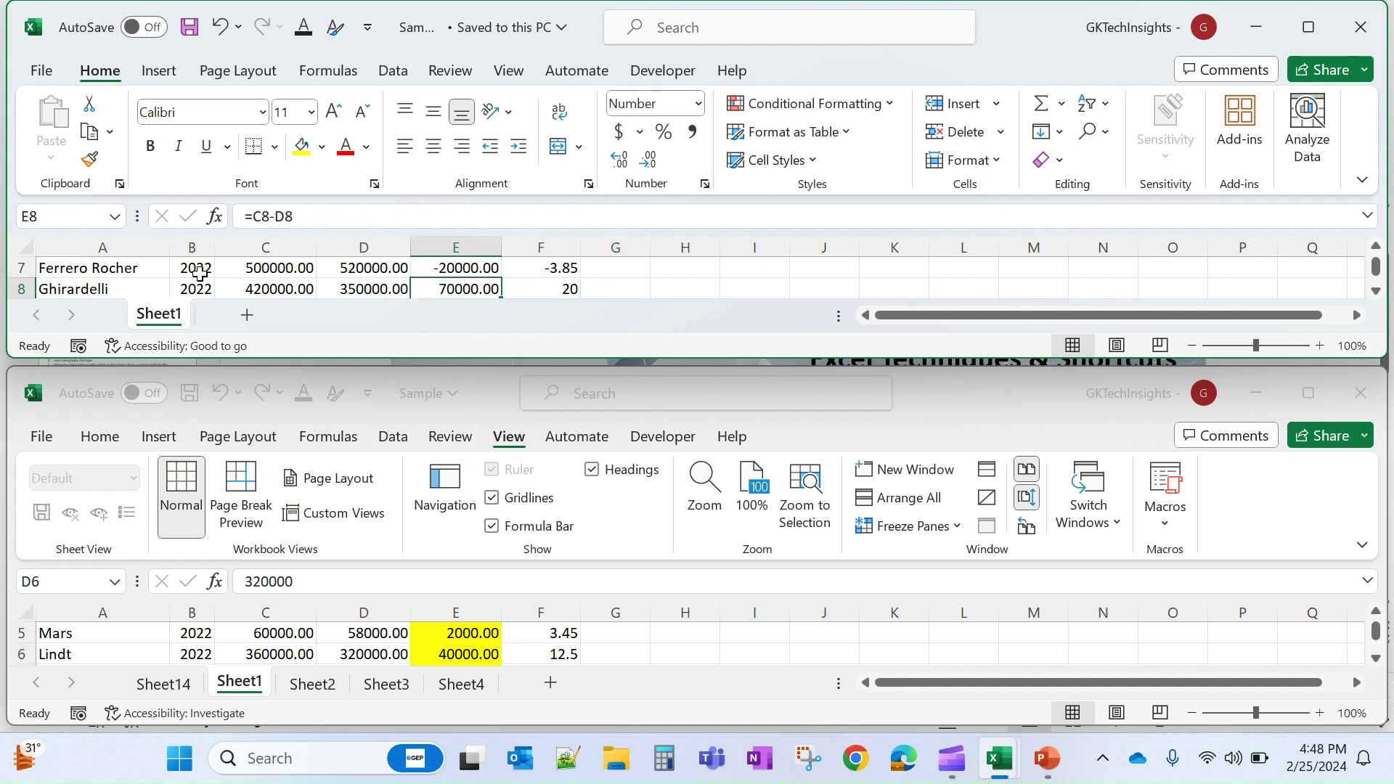
{"action": "key", "text": "Left"}
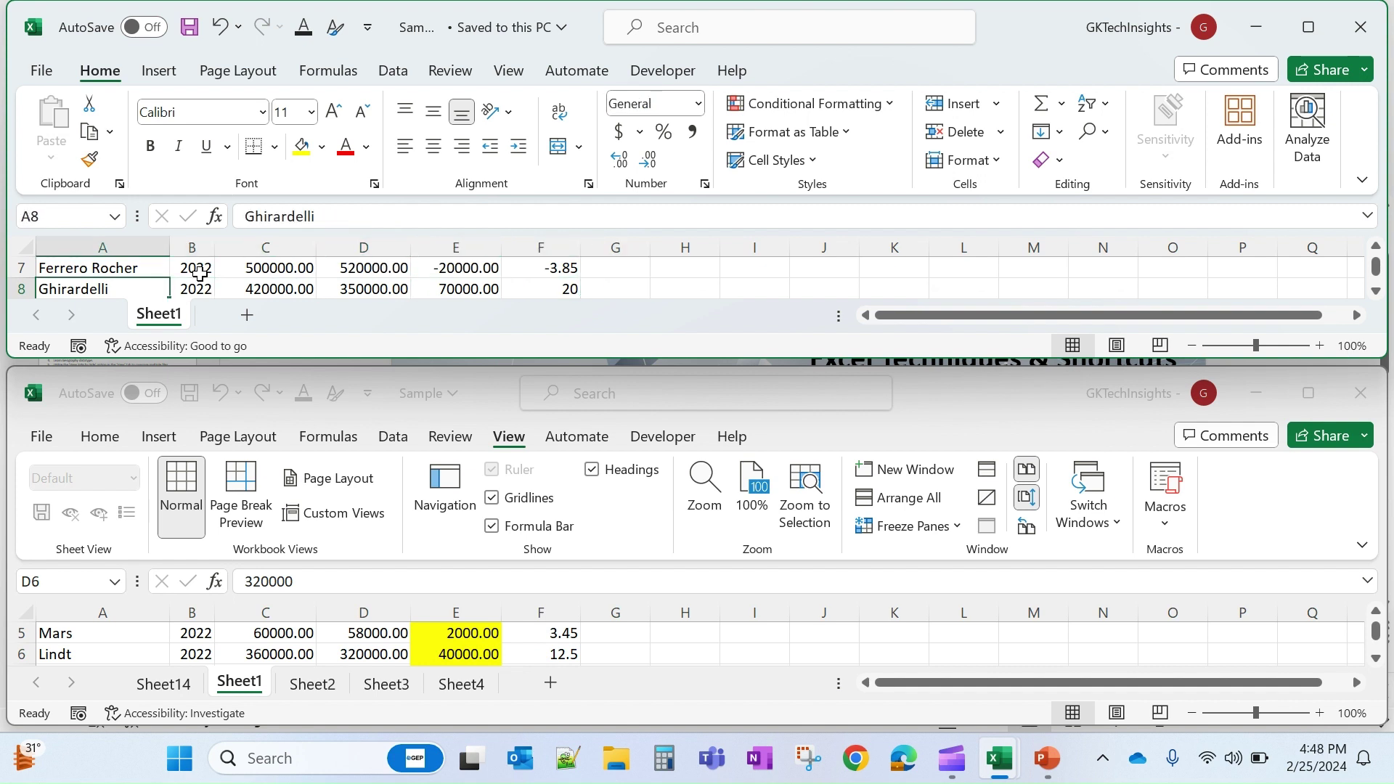
Step: Return to the Sample workbook, maximize its window and turn off side-by-side viewing
{"action": "key", "text": "alt+Tab"}
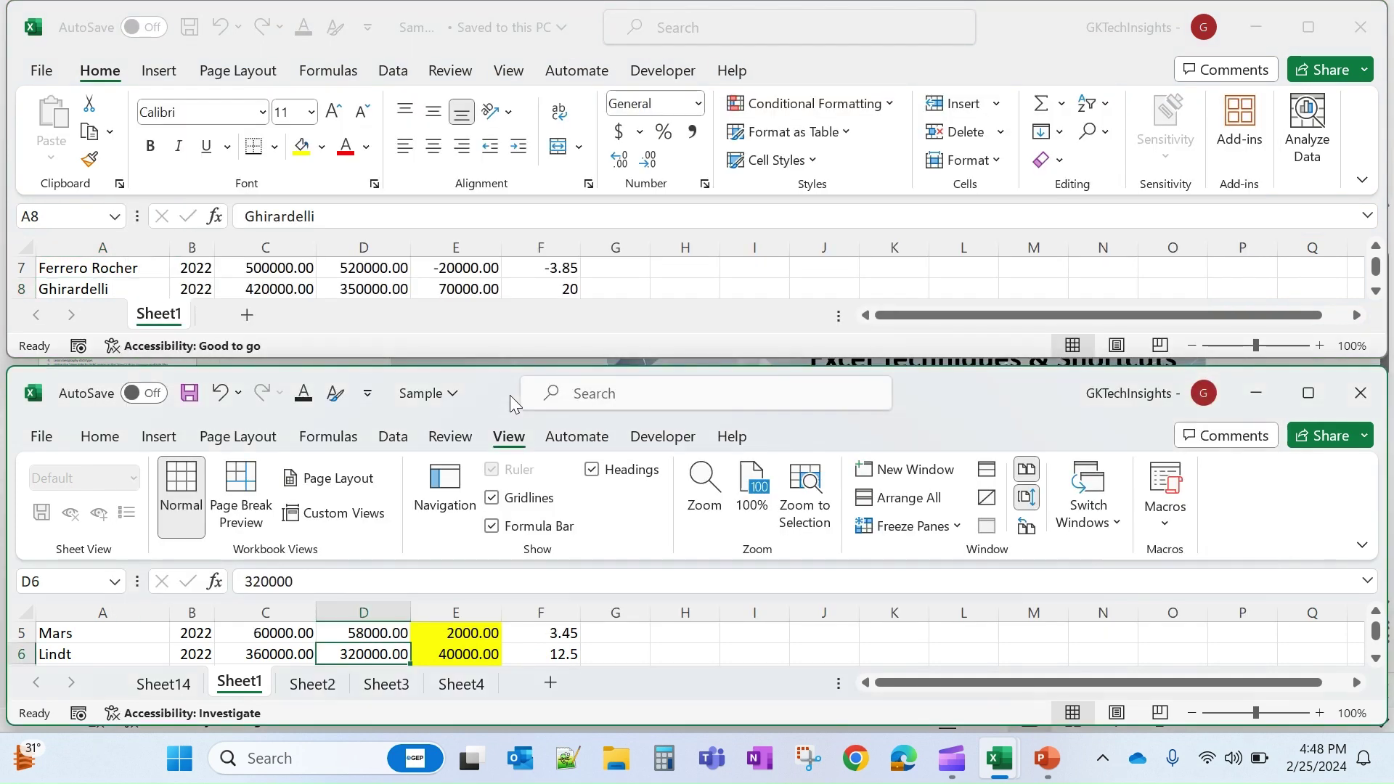
{"action": "left_click", "coordinate": [1361, 405]}
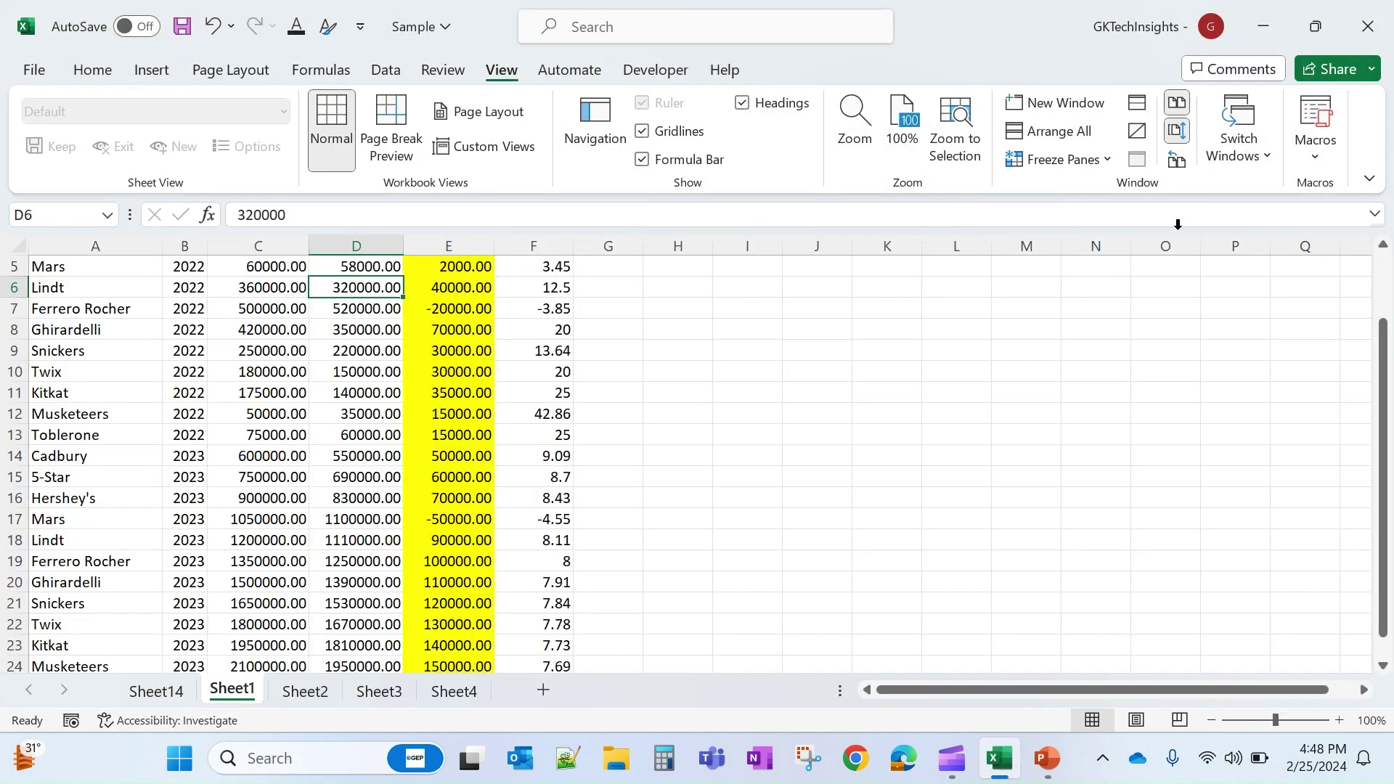
{"action": "left_click", "coordinate": [340, 391]}
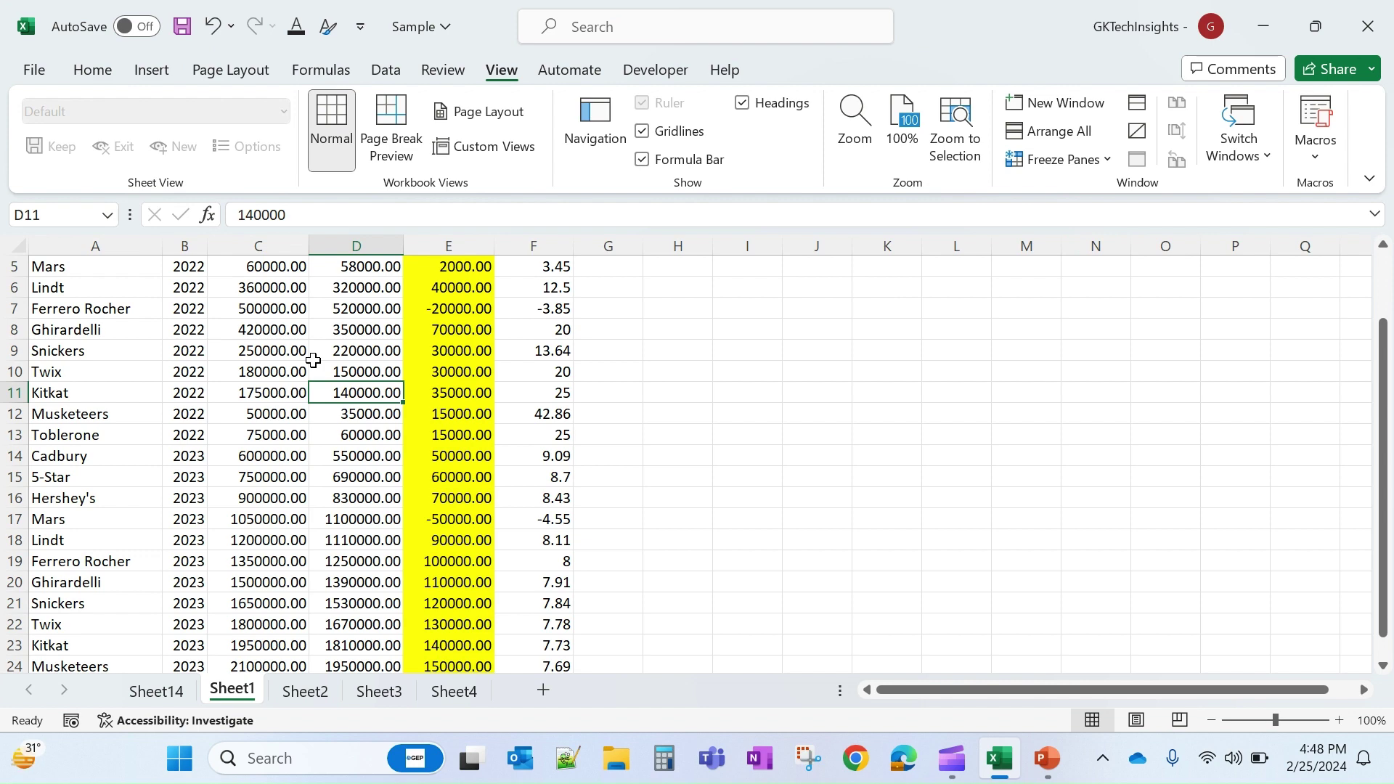
{"action": "left_click", "coordinate": [271, 414]}
{"action": "left_click", "coordinate": [272, 350]}
{"action": "scroll", "coordinate": [272, 350], "scroll_direction": "up", "scroll_amount": 2}
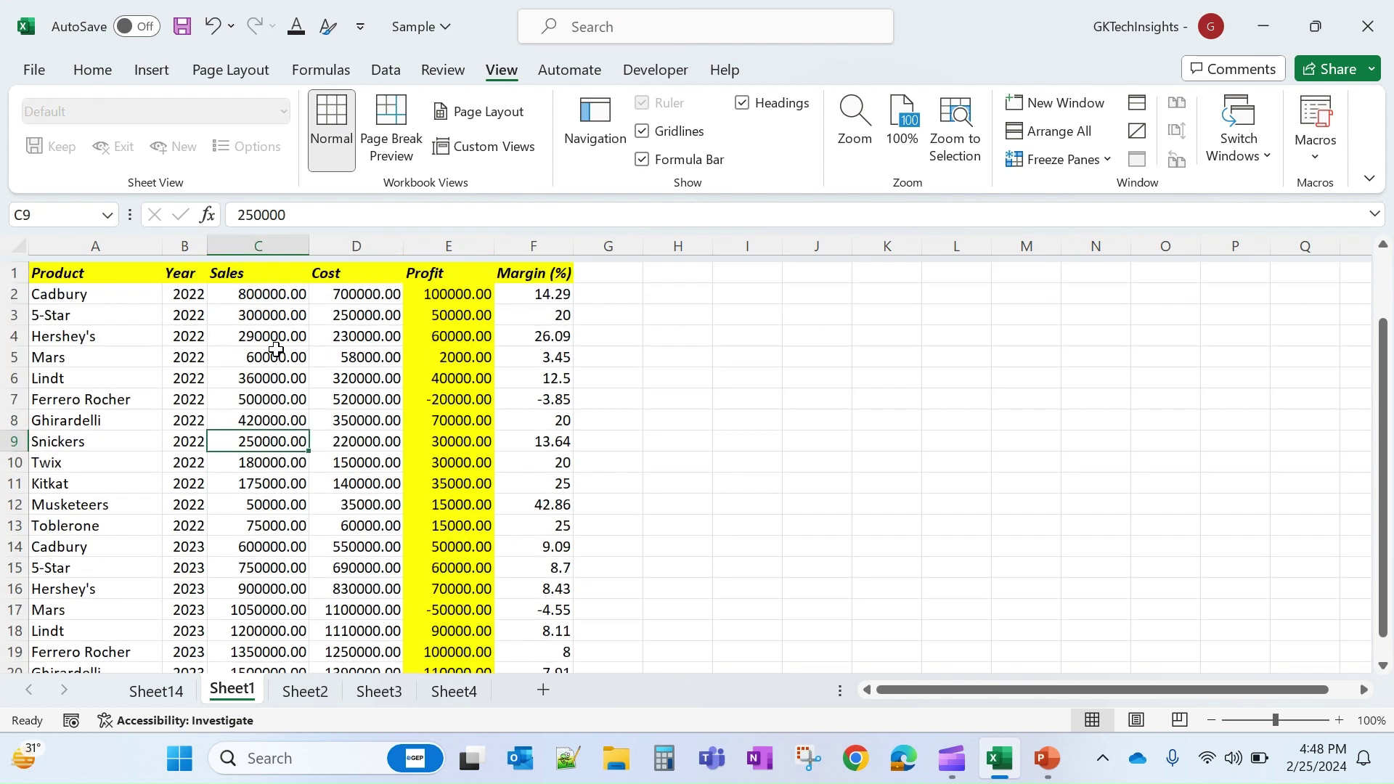
{"action": "left_click", "coordinate": [272, 328]}
{"action": "left_click", "coordinate": [269, 300]}
{"action": "left_click", "coordinate": [272, 286]}
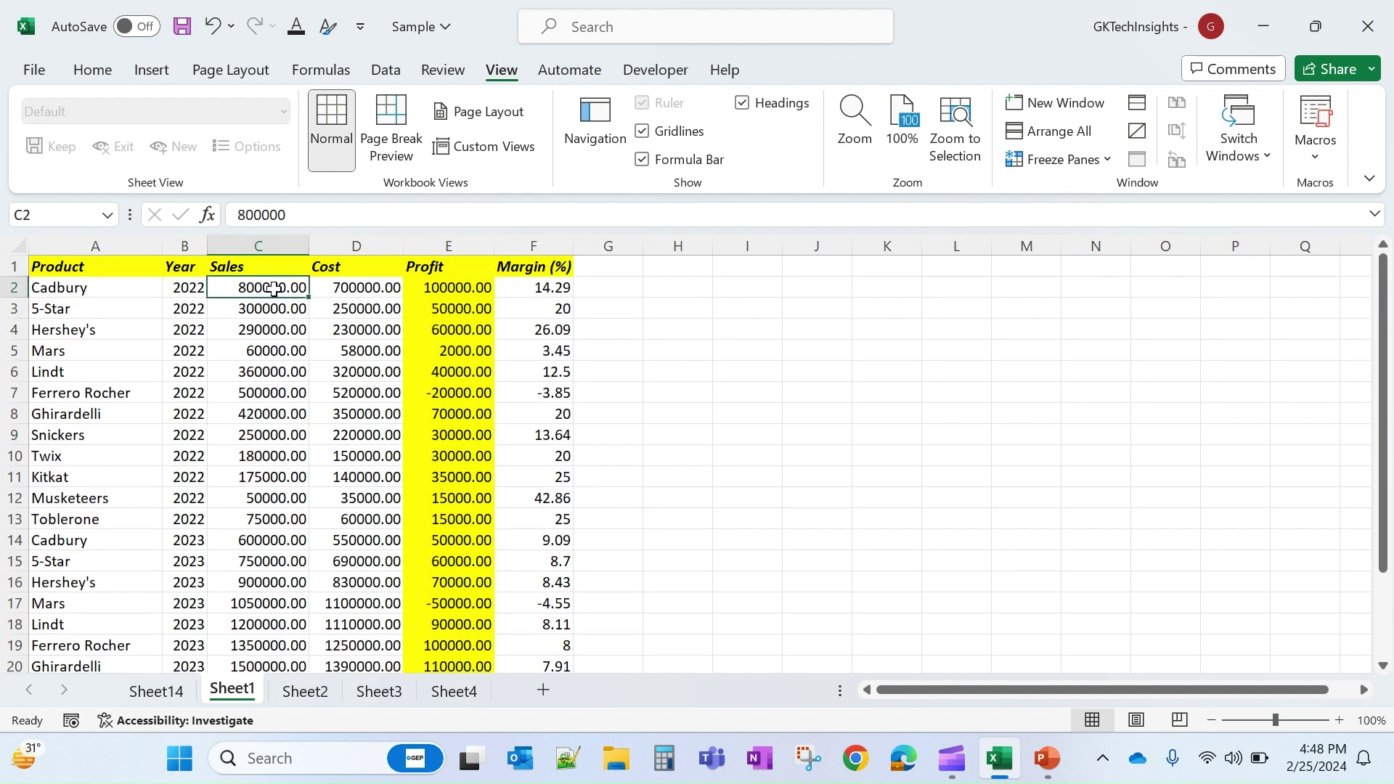
{"action": "left_click", "coordinate": [273, 311]}
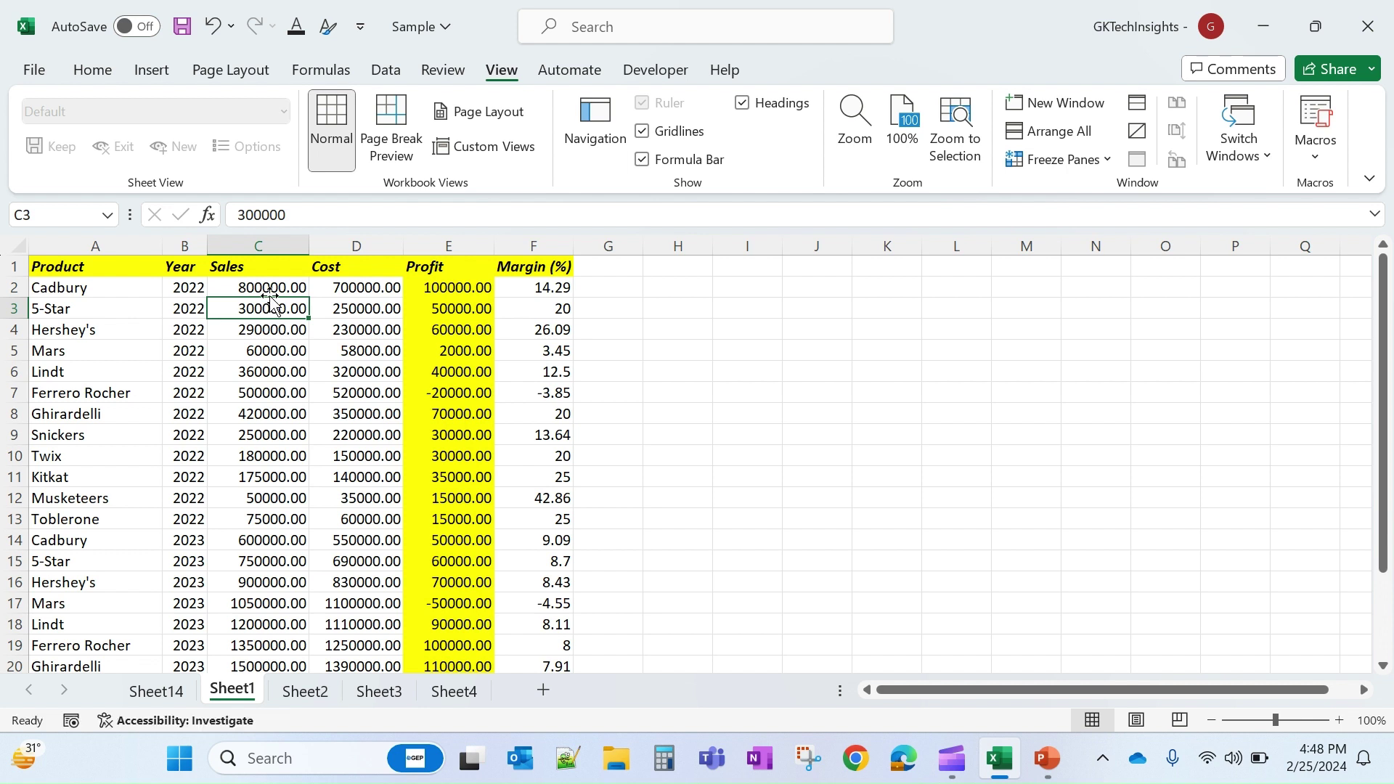
{"action": "left_click", "coordinate": [270, 297]}
Step: Select the whole Hershey's 2022 row (row 4), then clear the selection and select the same row starting from cell B4
{"action": "left_click", "coordinate": [10, 329]}
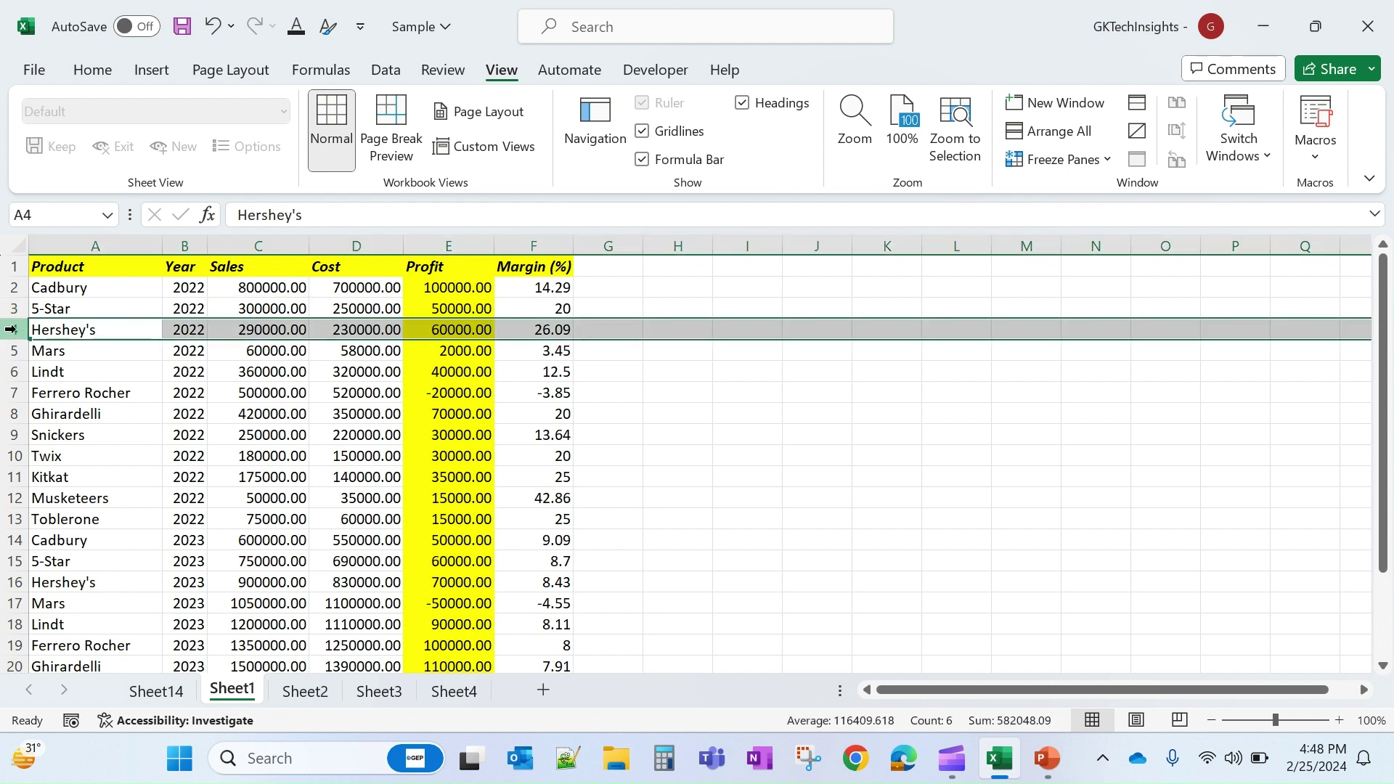
{"action": "left_click", "coordinate": [167, 328]}
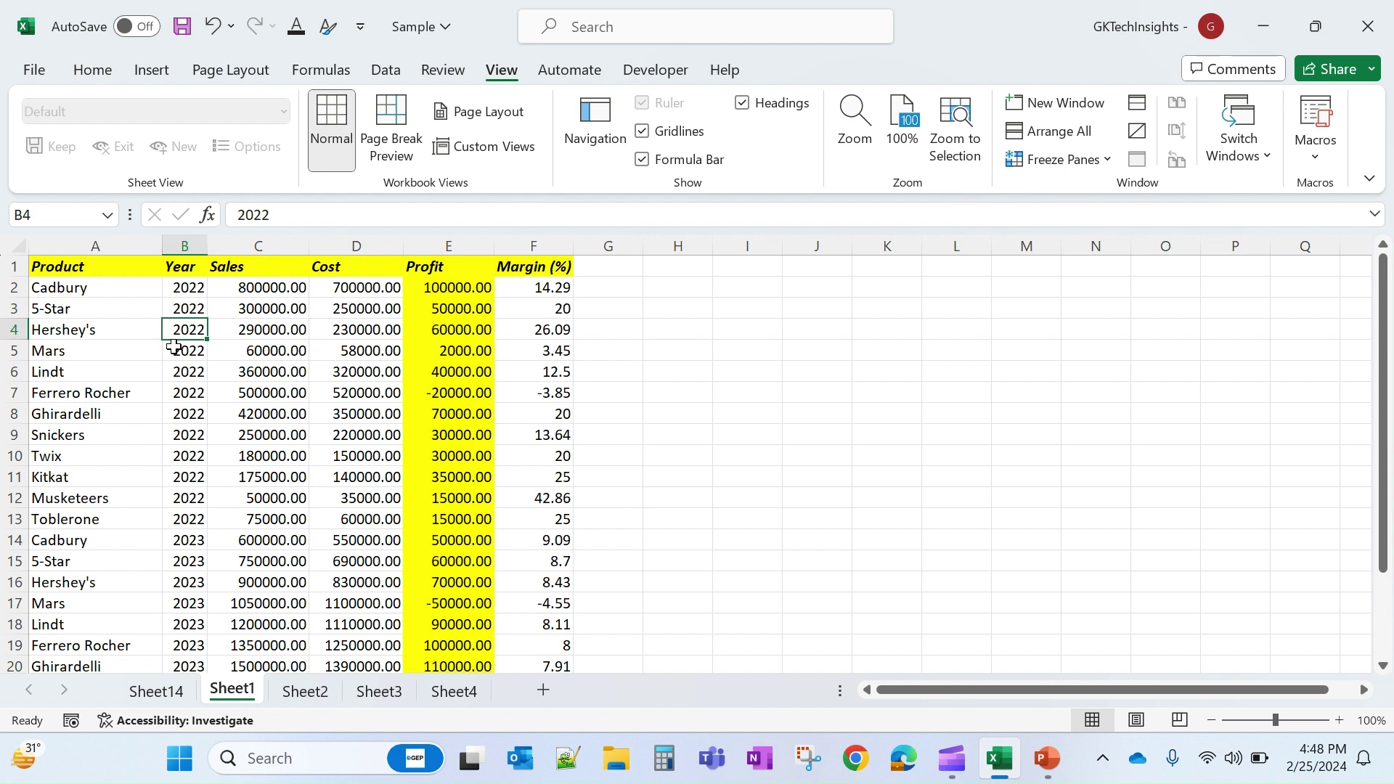
{"action": "key", "text": "shift+space"}
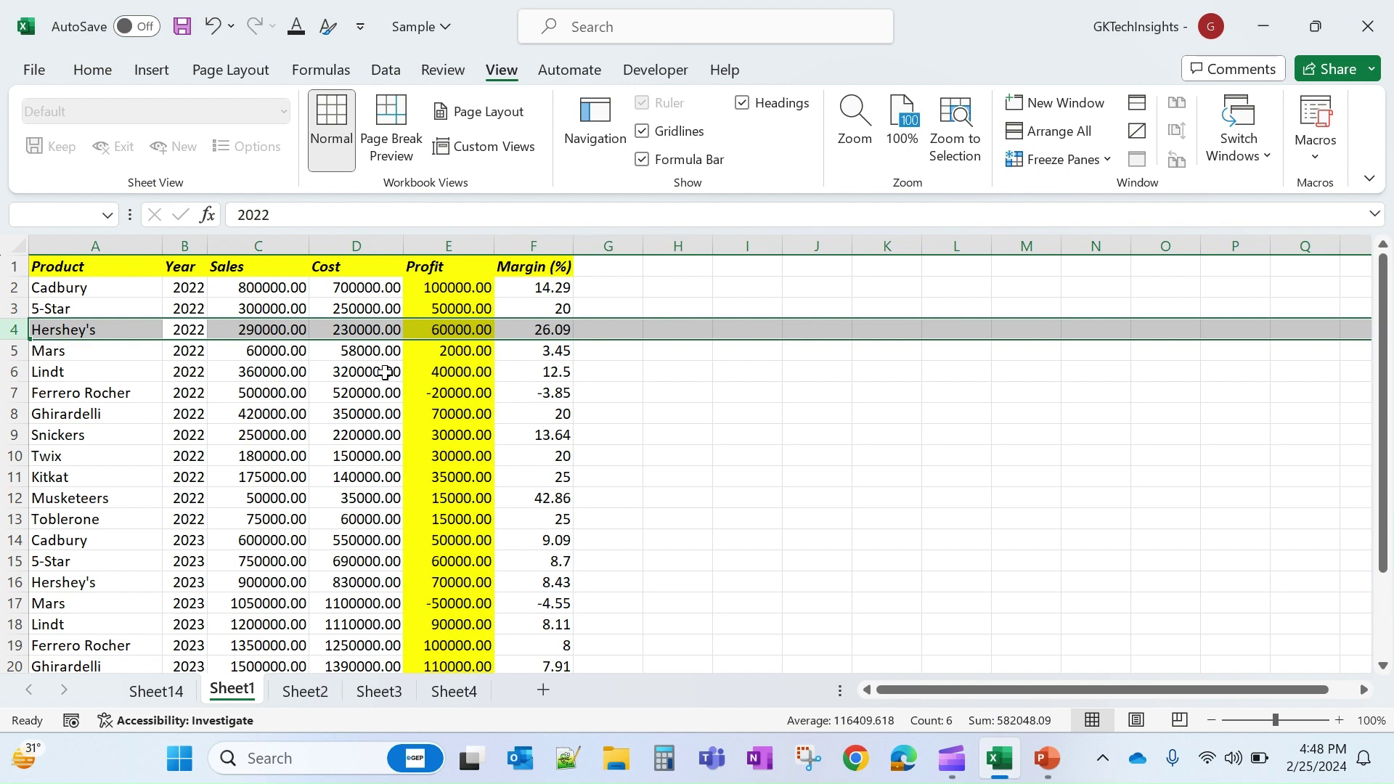
Step: Select the whole Sales column (C), then clear the selection and select the same column starting from cell C5
{"action": "left_click", "coordinate": [284, 410]}
{"action": "left_click", "coordinate": [279, 347]}
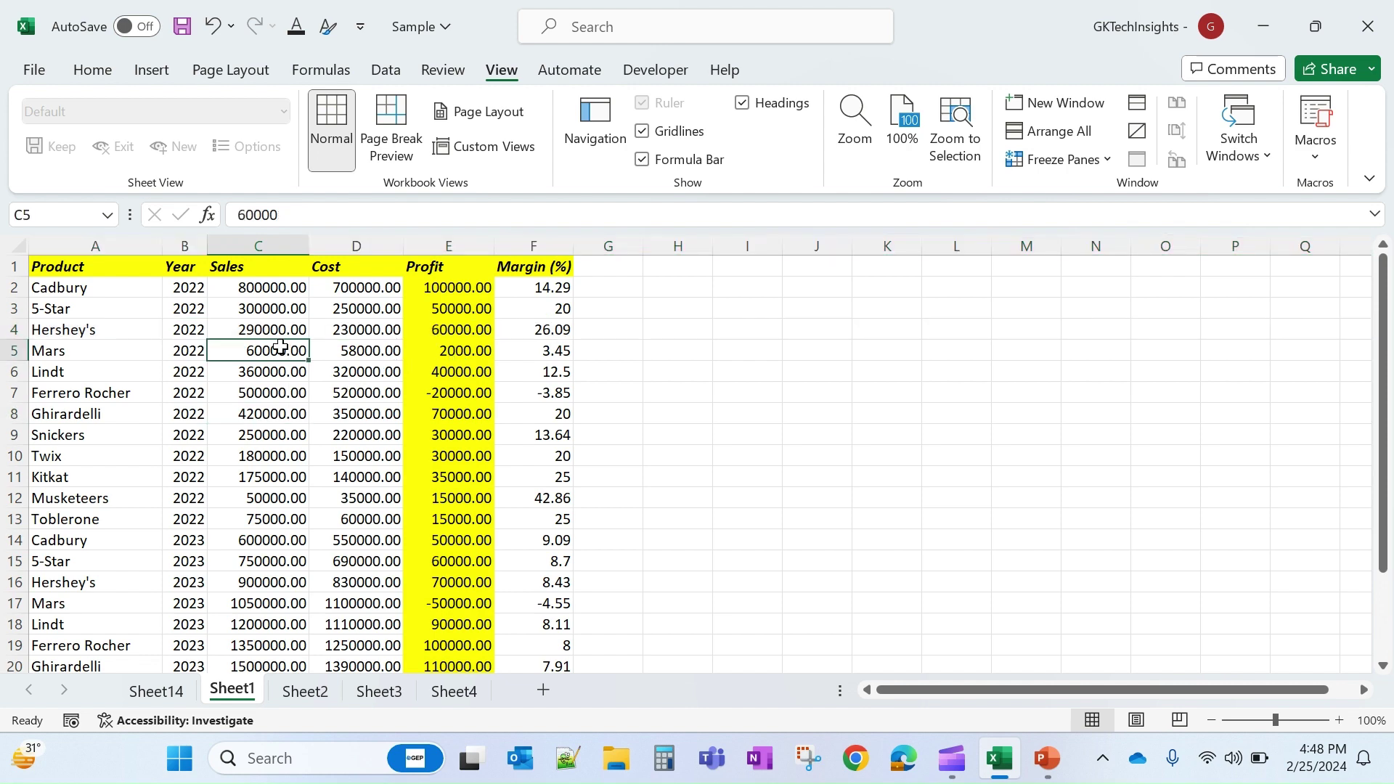
{"action": "left_click", "coordinate": [264, 245]}
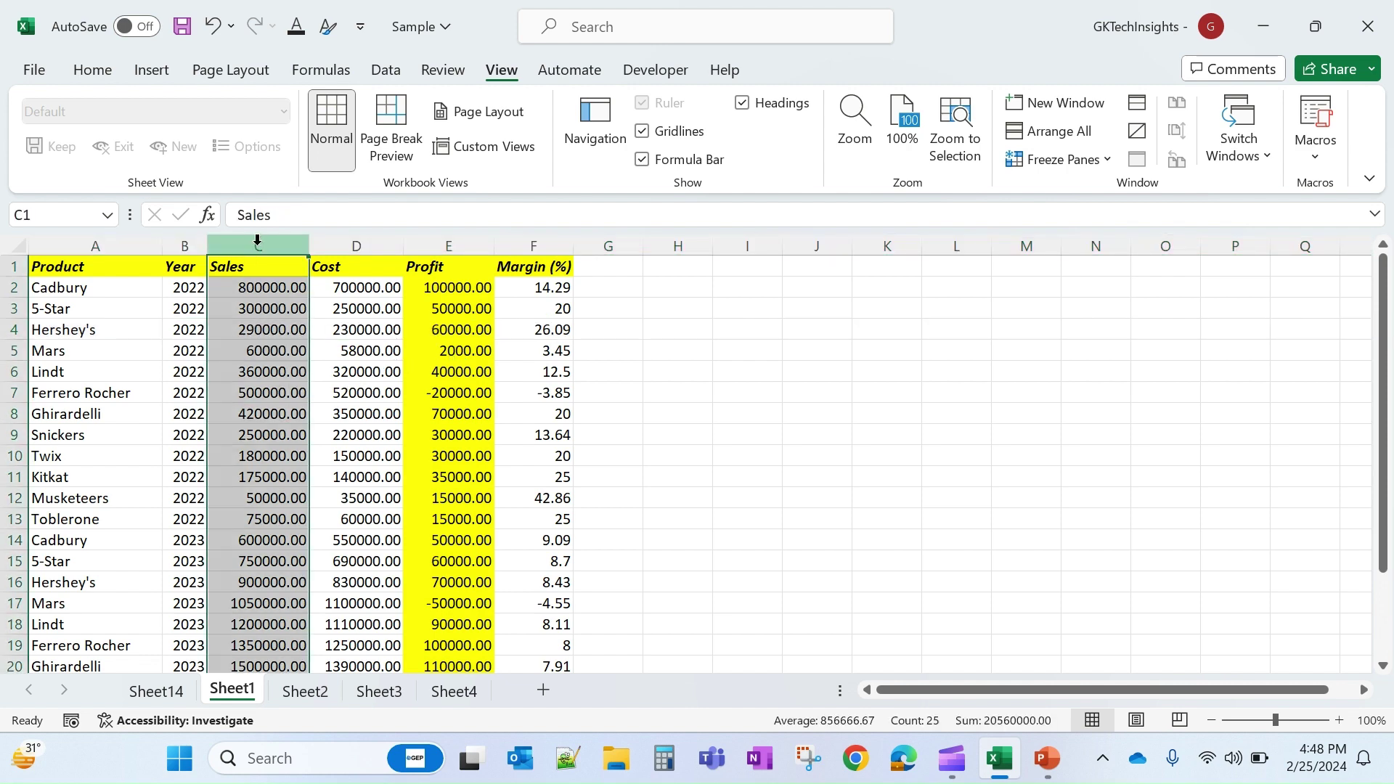
{"action": "left_click", "coordinate": [251, 353]}
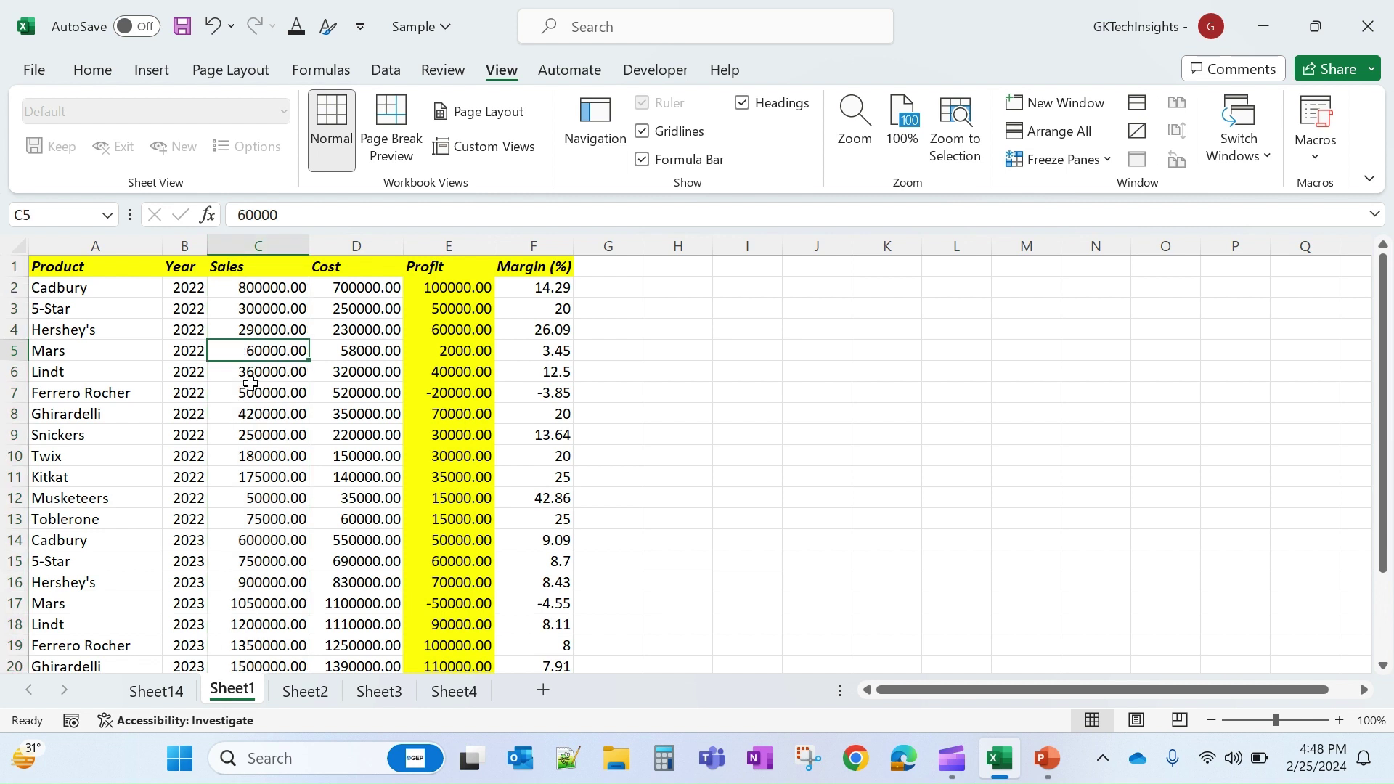
{"action": "key", "text": "ctrl+space"}
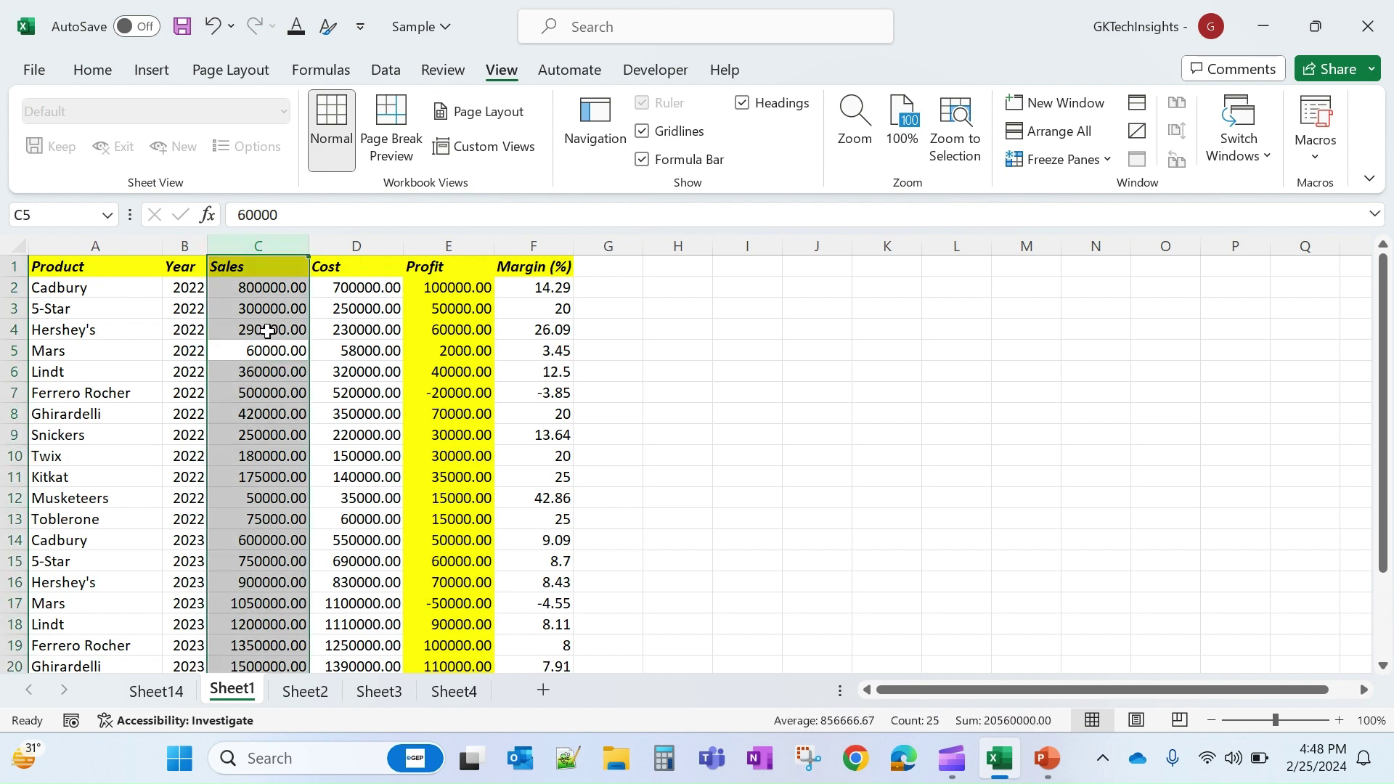
Step: Examine the Sales figures down to the last data row, Toblerone 2023, and back up the column
{"action": "left_click", "coordinate": [635, 456]}
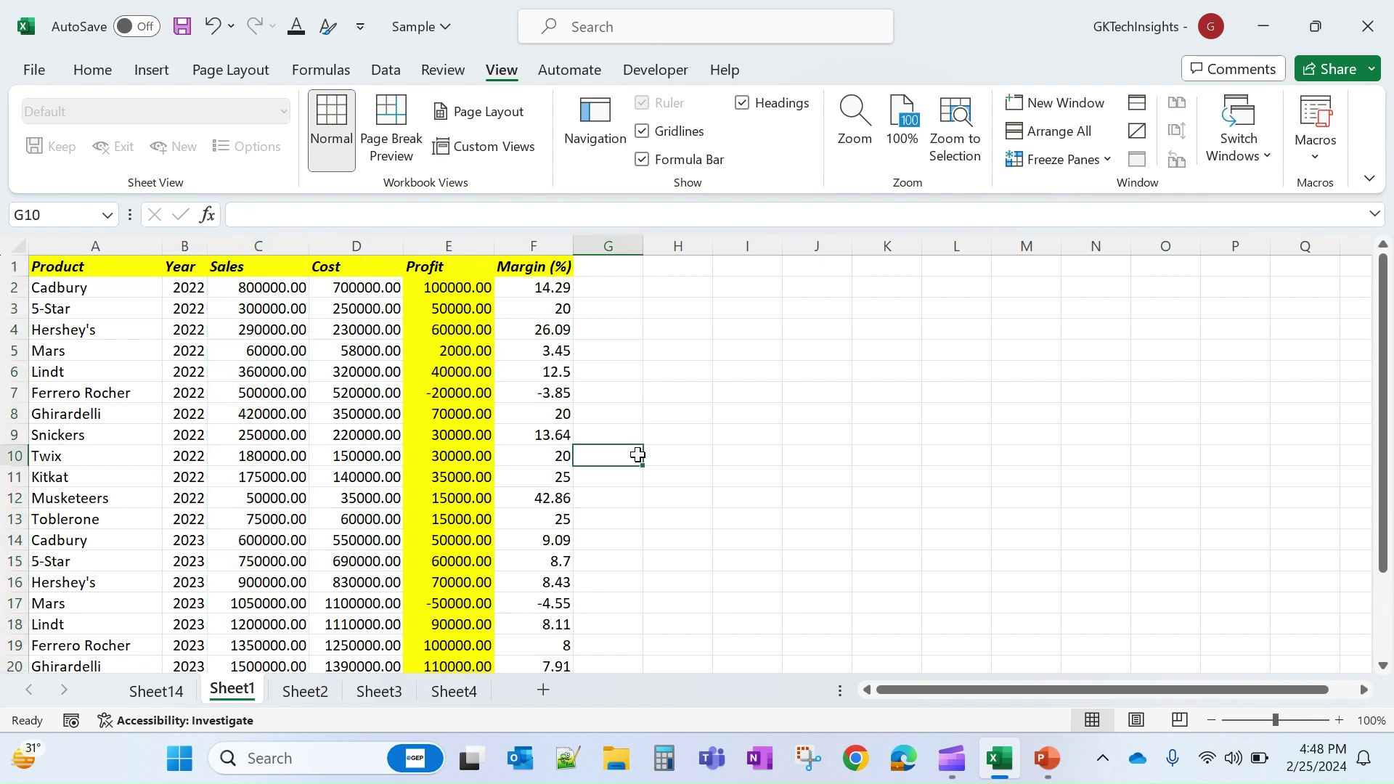
{"action": "scroll", "coordinate": [634, 456], "scroll_direction": "down", "scroll_amount": 1}
{"action": "scroll", "coordinate": [482, 454], "scroll_direction": "down", "scroll_amount": 3}
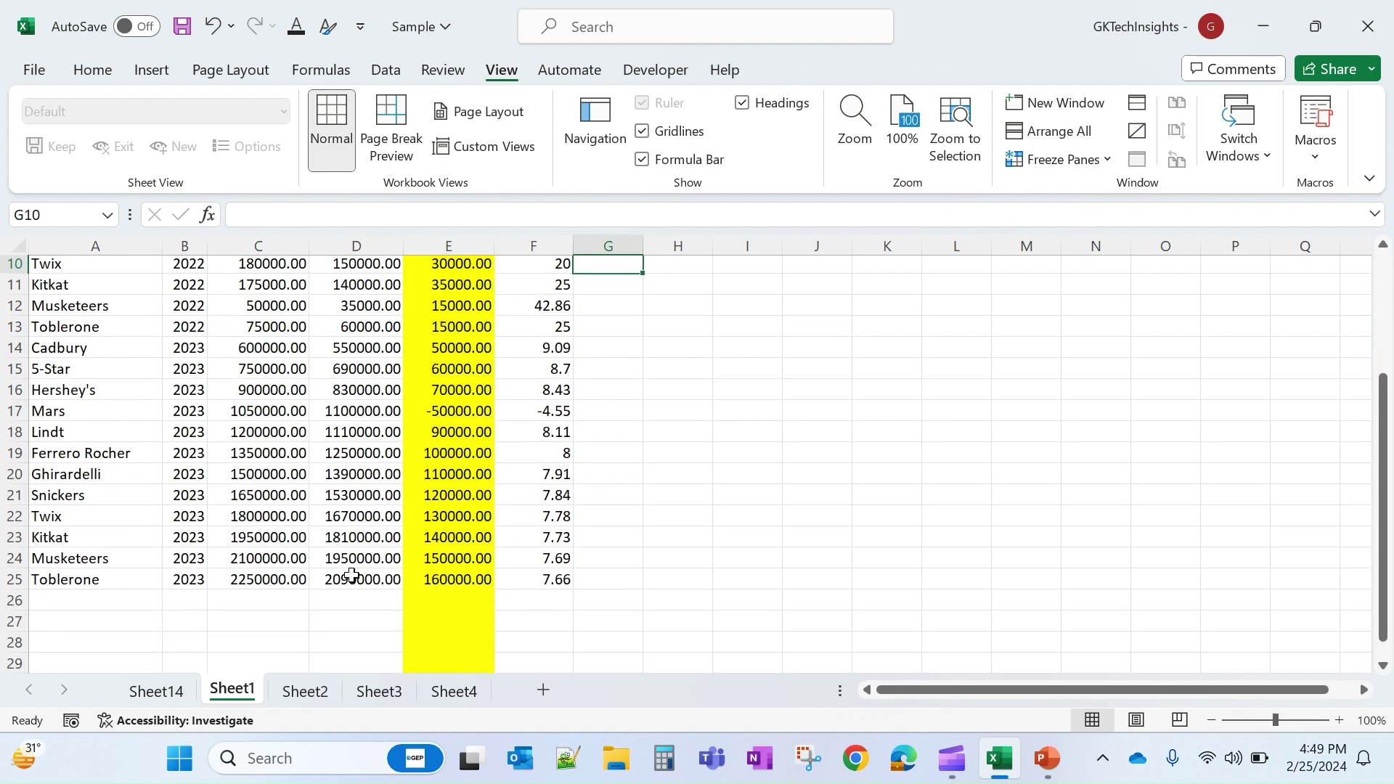
{"action": "left_click", "coordinate": [295, 587]}
{"action": "scroll", "coordinate": [290, 377], "scroll_direction": "up", "scroll_amount": 2}
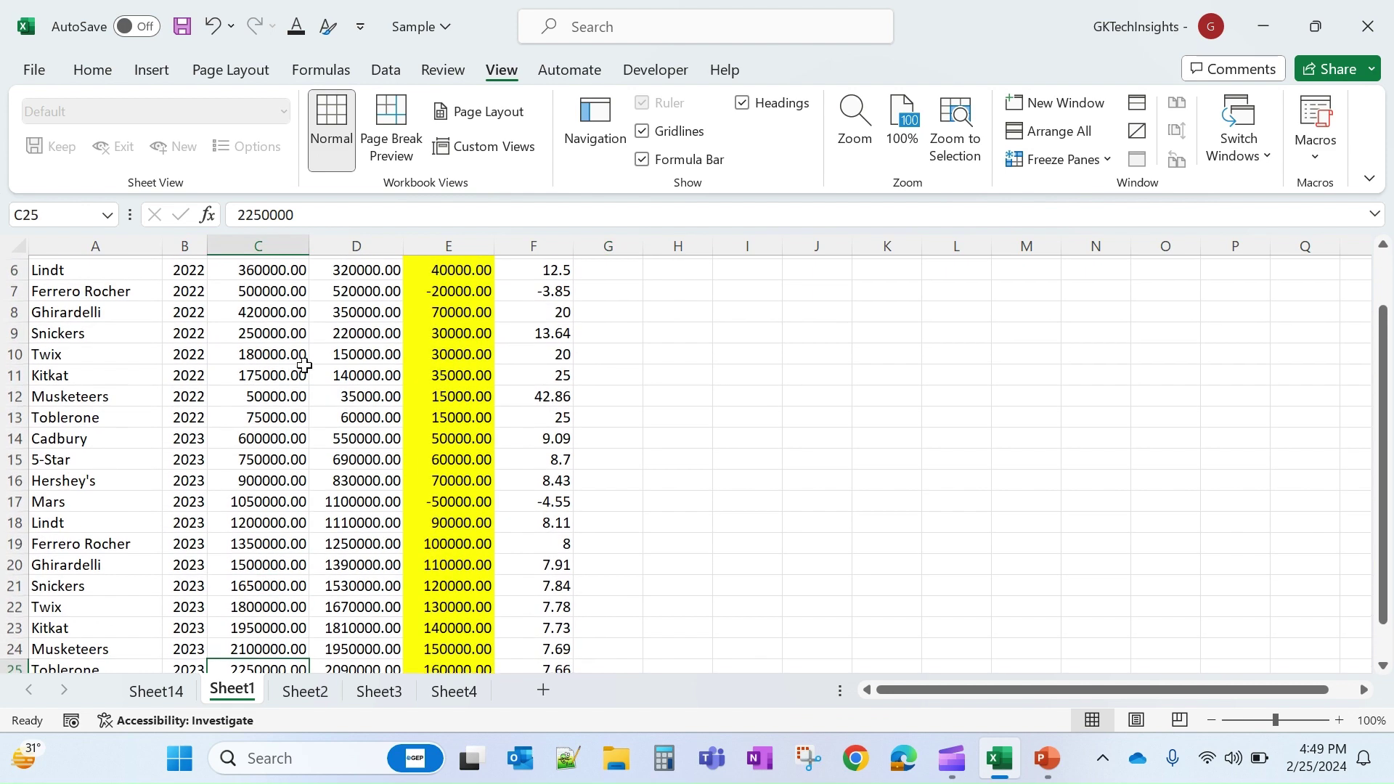
{"action": "scroll", "coordinate": [276, 508], "scroll_direction": "down", "scroll_amount": 2}
{"action": "scroll", "coordinate": [291, 436], "scroll_direction": "up", "scroll_amount": 3}
{"action": "scroll", "coordinate": [266, 559], "scroll_direction": "down", "scroll_amount": 3}
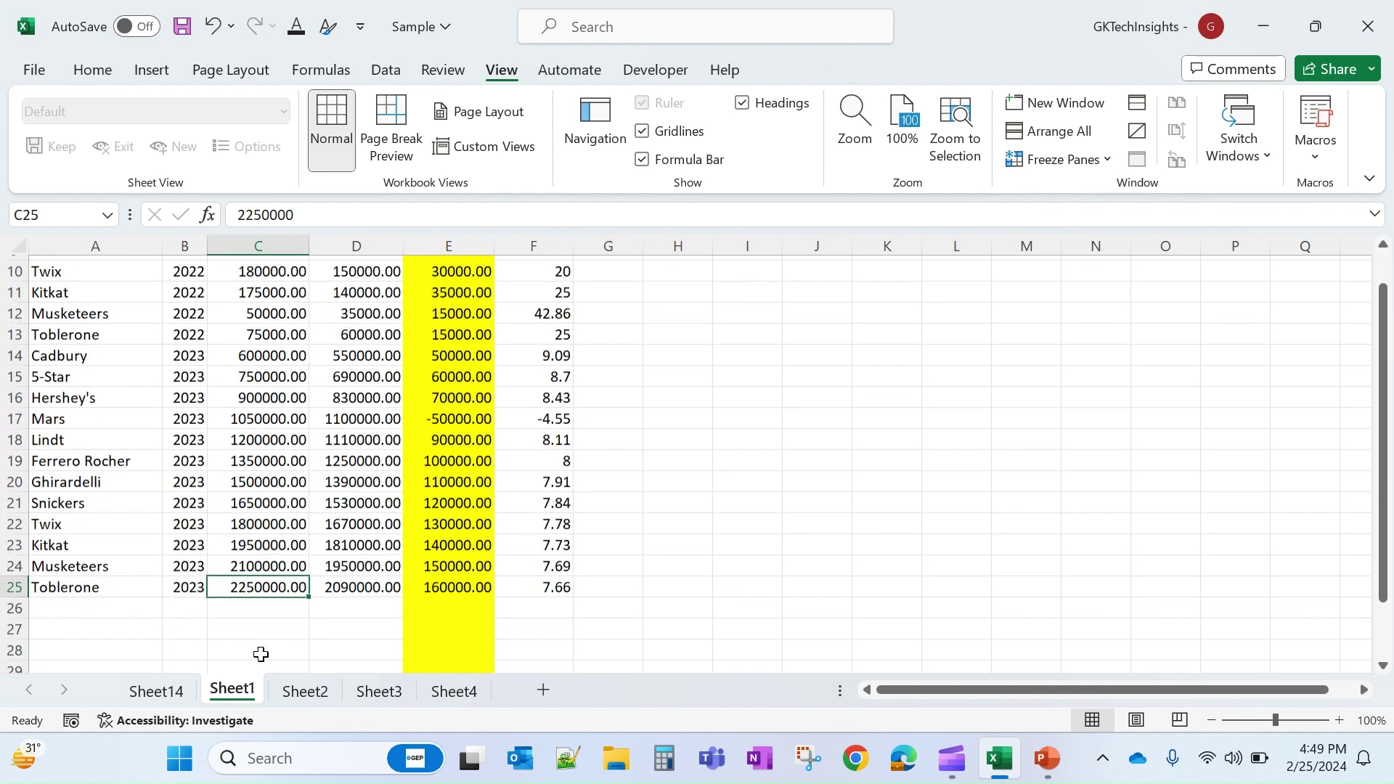
{"action": "key", "text": "Up"}
{"action": "key", "text": "Up"}
{"action": "key", "text": "Up"}
{"action": "key", "text": "Up"}
{"action": "key", "text": "Up"}
{"action": "key", "text": "Up"}
{"action": "key", "text": "Up"}
Step: Total the Sales figures in C2:C25 with AutoSum in cell C26, below the last data row
{"action": "key", "text": "Down"}
{"action": "scroll", "coordinate": [239, 594], "scroll_direction": "up", "scroll_amount": 2}
{"action": "key", "text": "Down"}
{"action": "key", "text": "Down"}
{"action": "key", "text": "Down"}
{"action": "key", "text": "Down"}
{"action": "key", "text": "Down"}
{"action": "key", "text": "Down"}
{"action": "key", "text": "Down"}
{"action": "key", "text": "Down"}
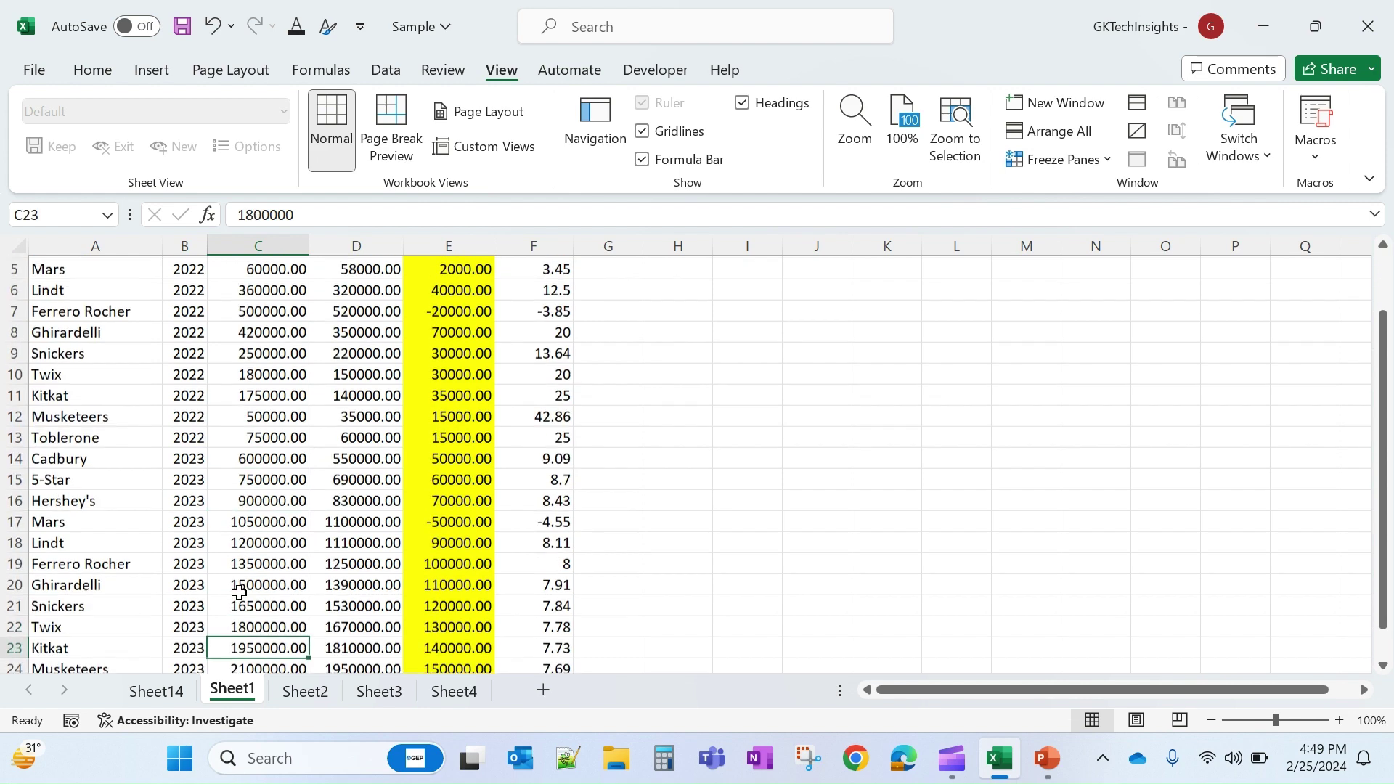
{"action": "key", "text": "Up"}
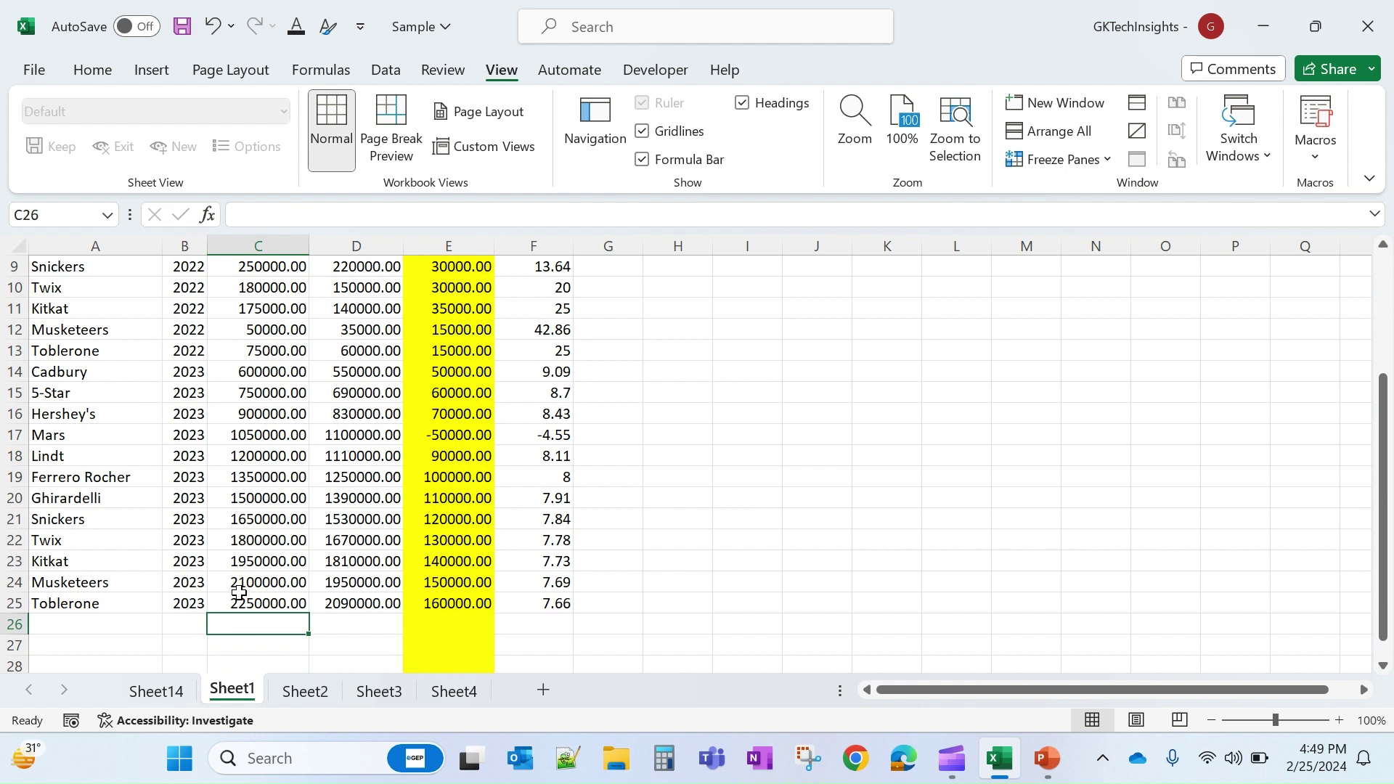
{"action": "key", "text": "alt+equal"}
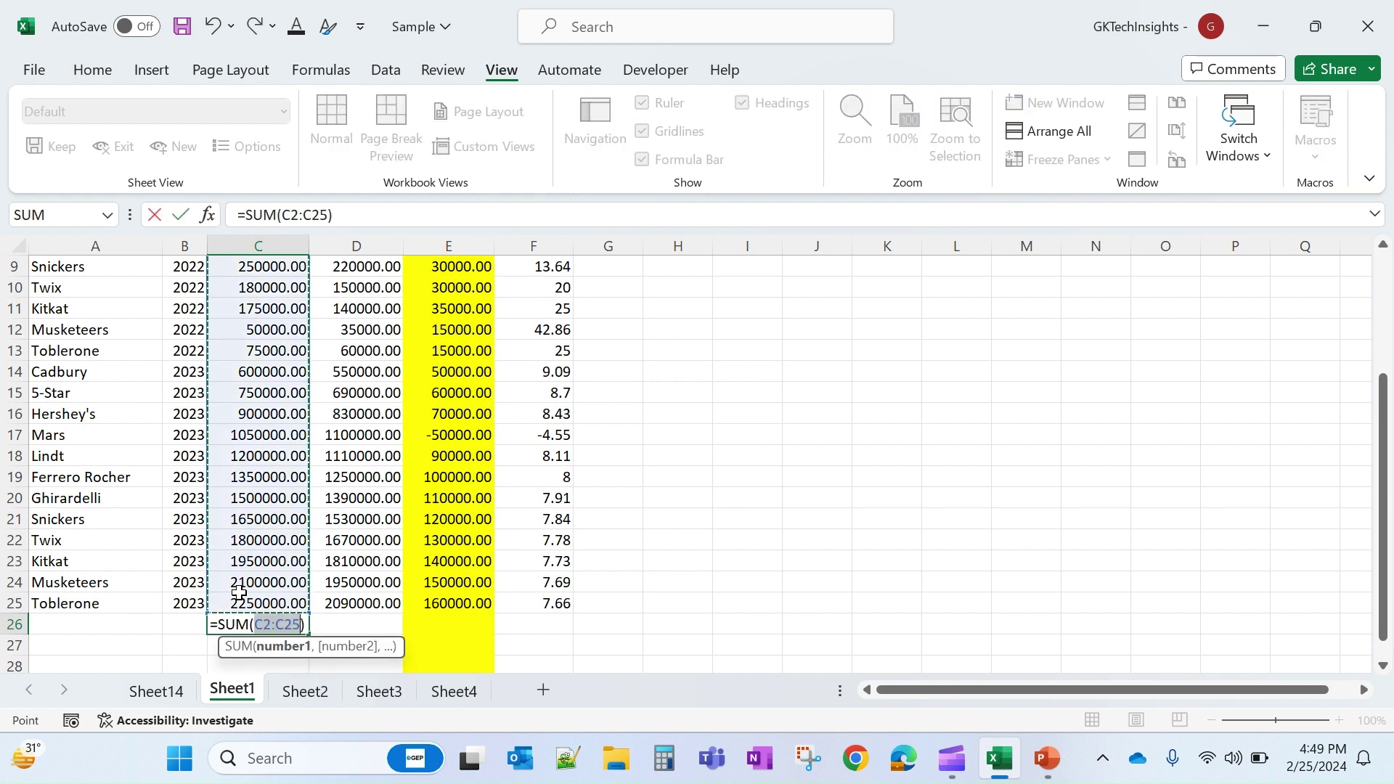
{"action": "key", "text": "Return"}
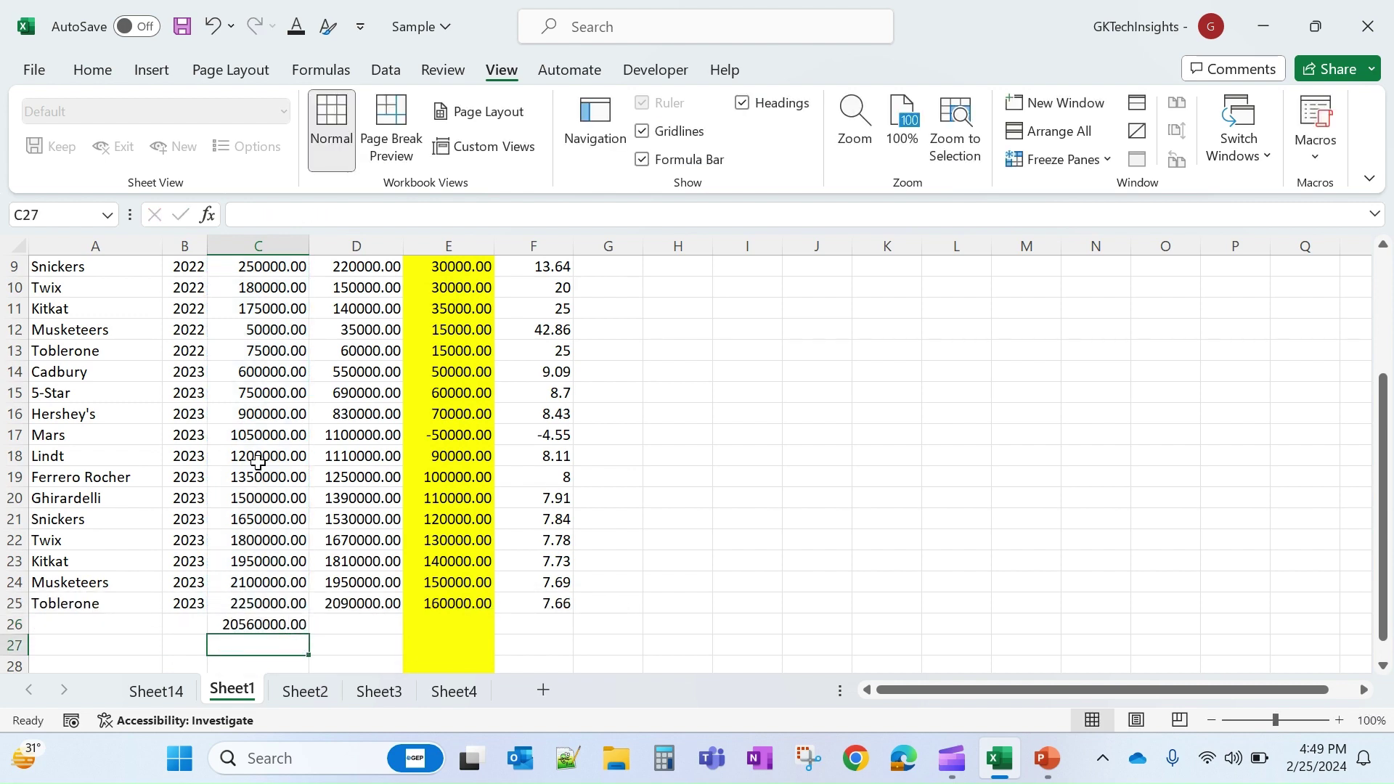
Step: Freeze the top row of Sheet1, starting from the Product header in cell A1, and check it against the data rows
{"action": "left_click", "coordinate": [276, 434]}
{"action": "scroll", "coordinate": [291, 414], "scroll_direction": "up", "scroll_amount": 3}
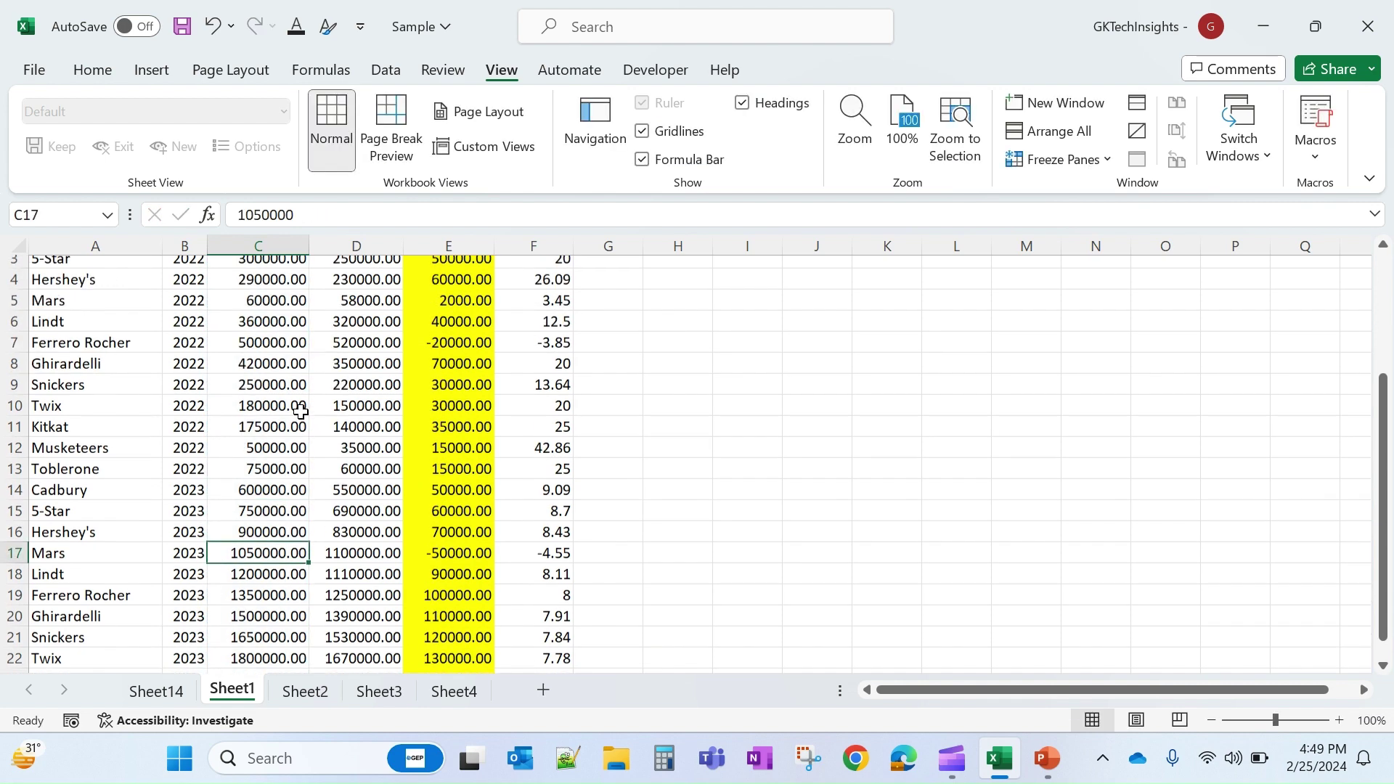
{"action": "left_click", "coordinate": [99, 271]}
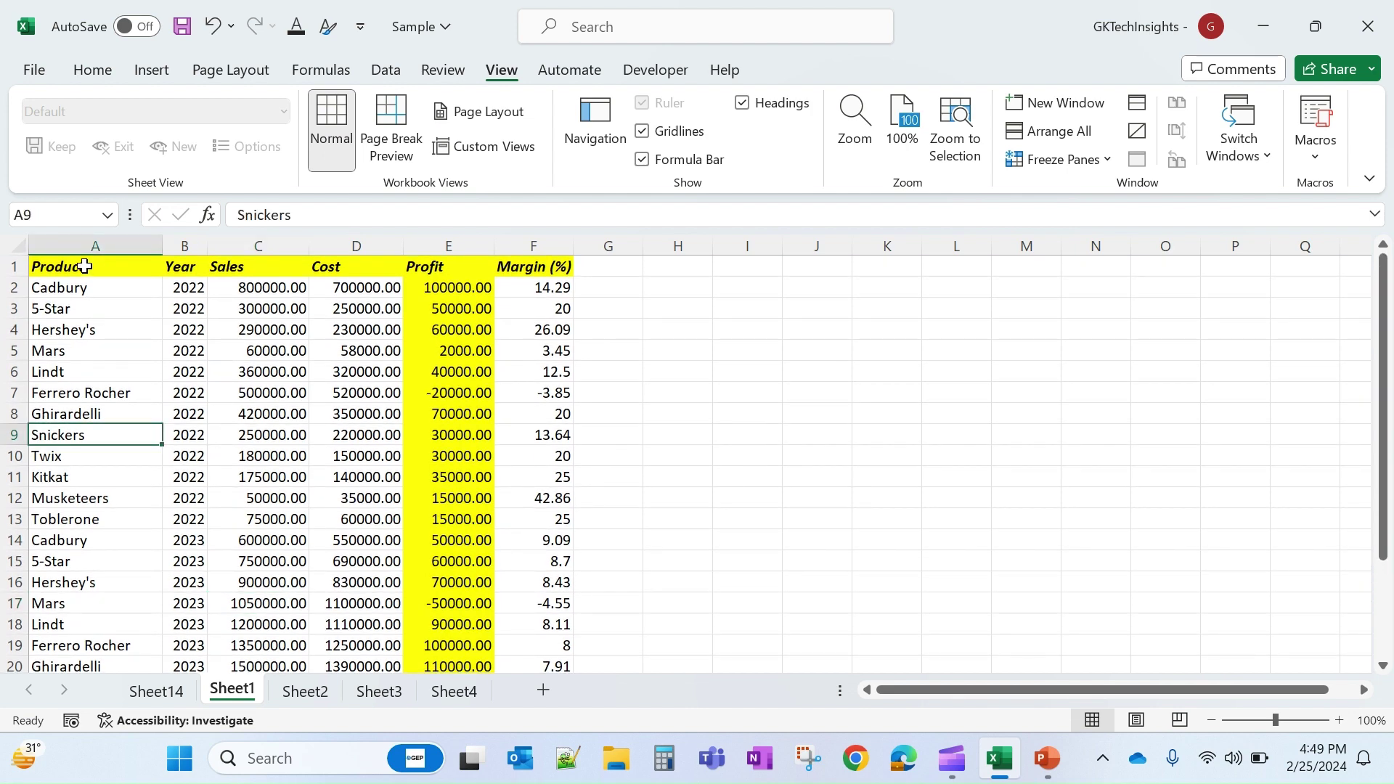
{"action": "key", "text": "Up"}
{"action": "key", "text": "Up"}
{"action": "key", "text": "Up"}
{"action": "key", "text": "Up"}
{"action": "key", "text": "Up"}
{"action": "key", "text": "Up"}
{"action": "key", "text": "Up"}
{"action": "key", "text": "Up"}
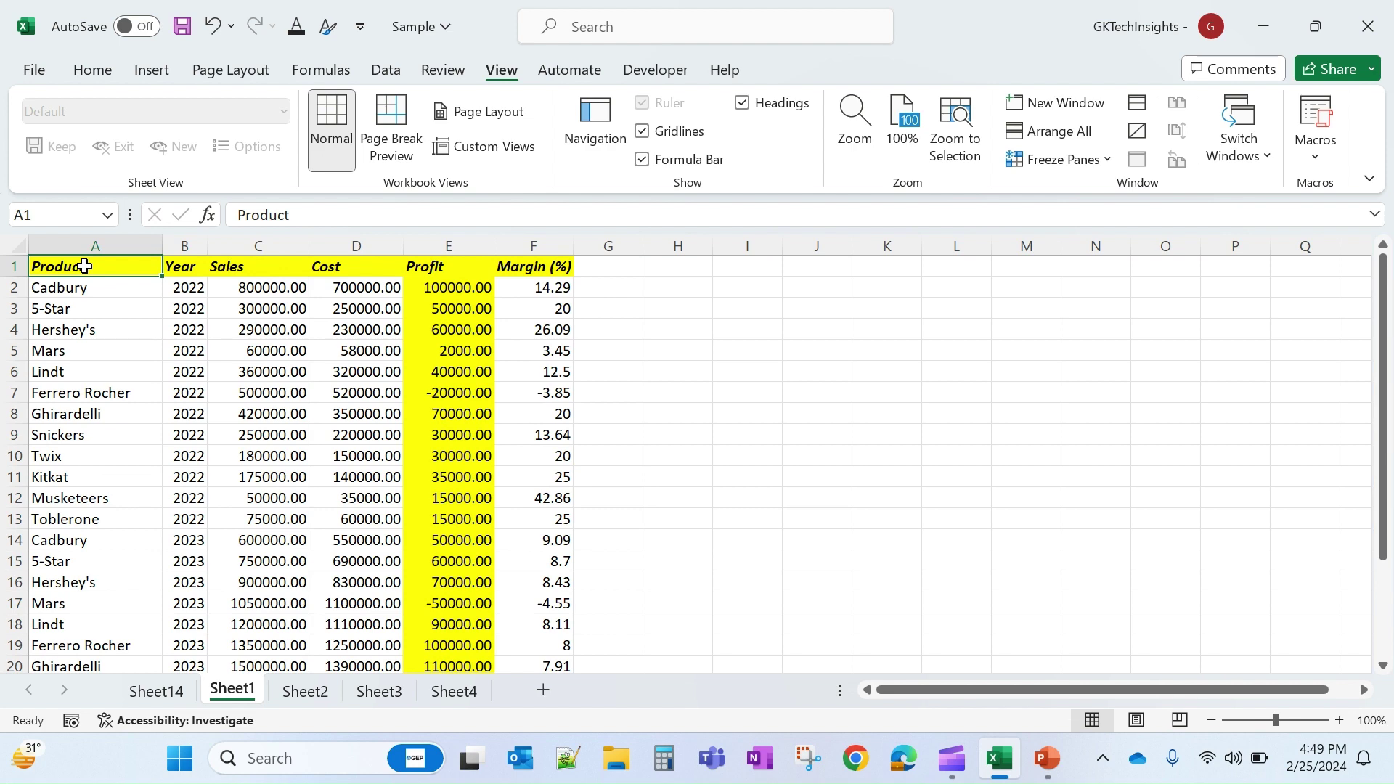
{"action": "key", "text": "alt+w"}
{"action": "key", "text": "f"}
{"action": "key", "text": "r"}
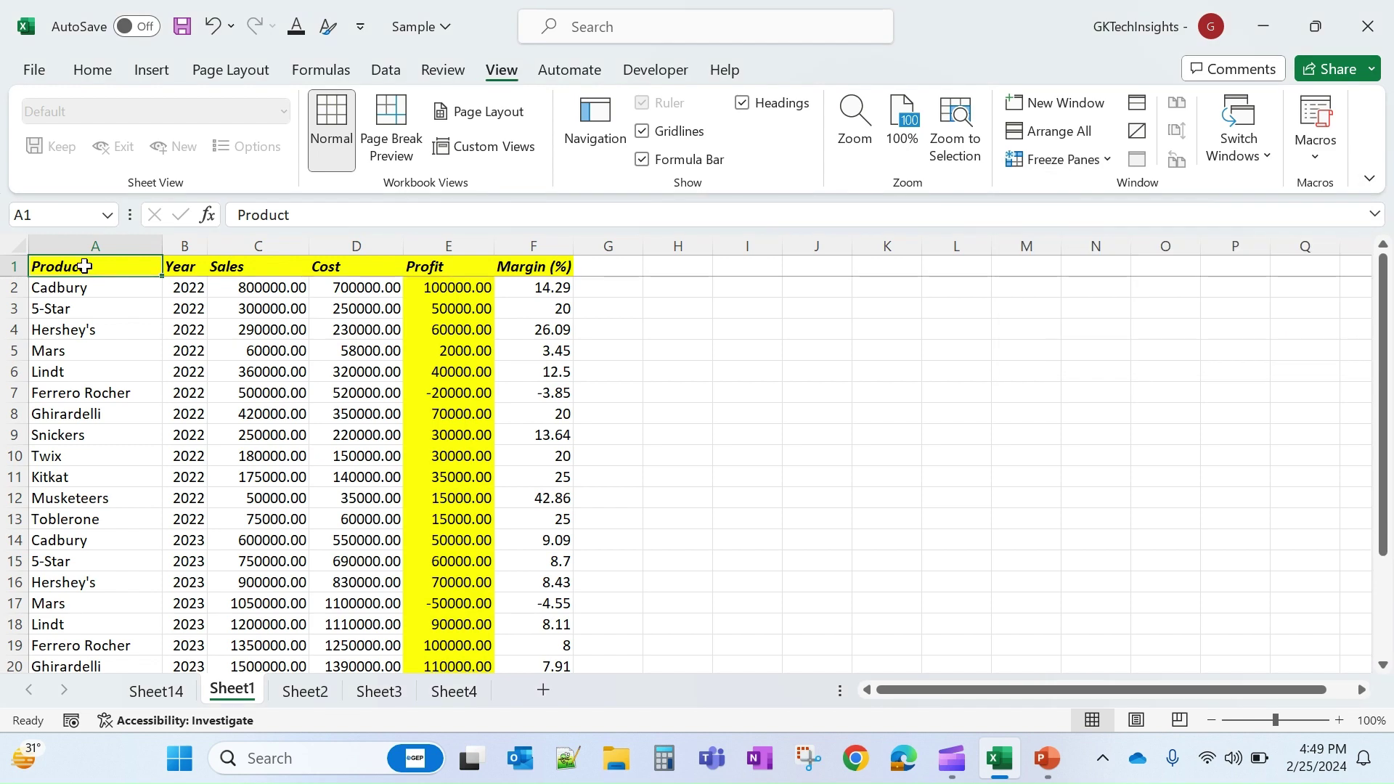
{"action": "scroll", "coordinate": [490, 356], "scroll_direction": "down", "scroll_amount": 3}
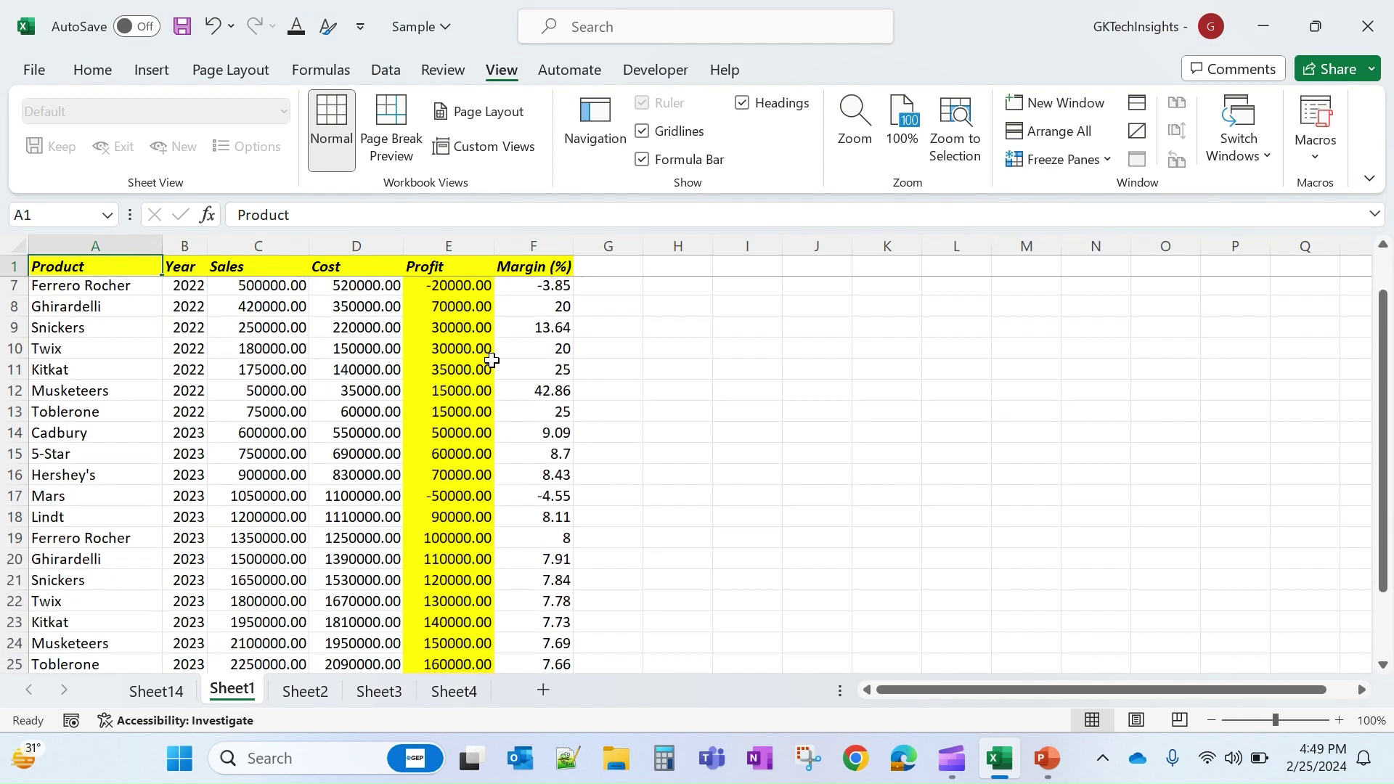
{"action": "scroll", "coordinate": [491, 360], "scroll_direction": "up", "scroll_amount": 3}
{"action": "left_click", "coordinate": [485, 367]}
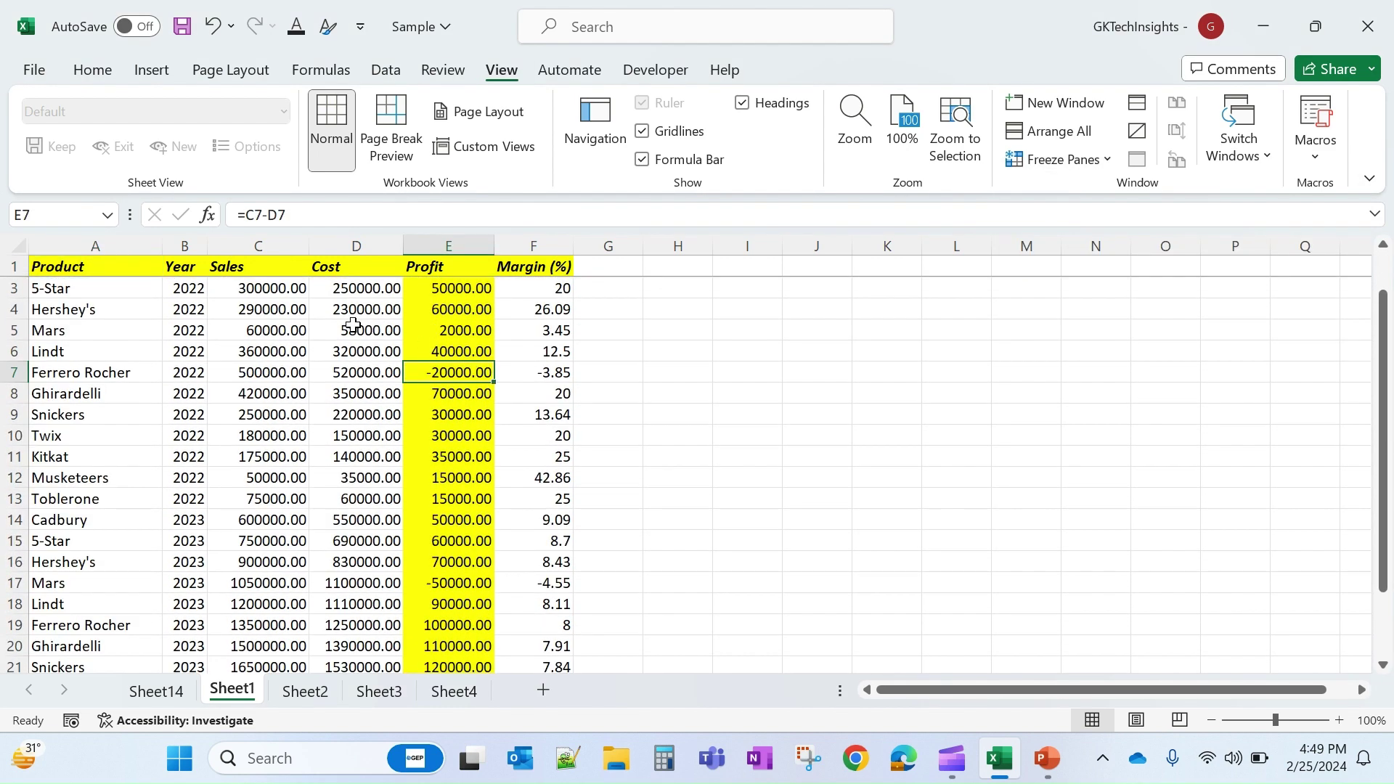
{"action": "left_click", "coordinate": [356, 344]}
Step: Turn on filtering for the table's header row from the Product header in cell A1
{"action": "left_click", "coordinate": [109, 263]}
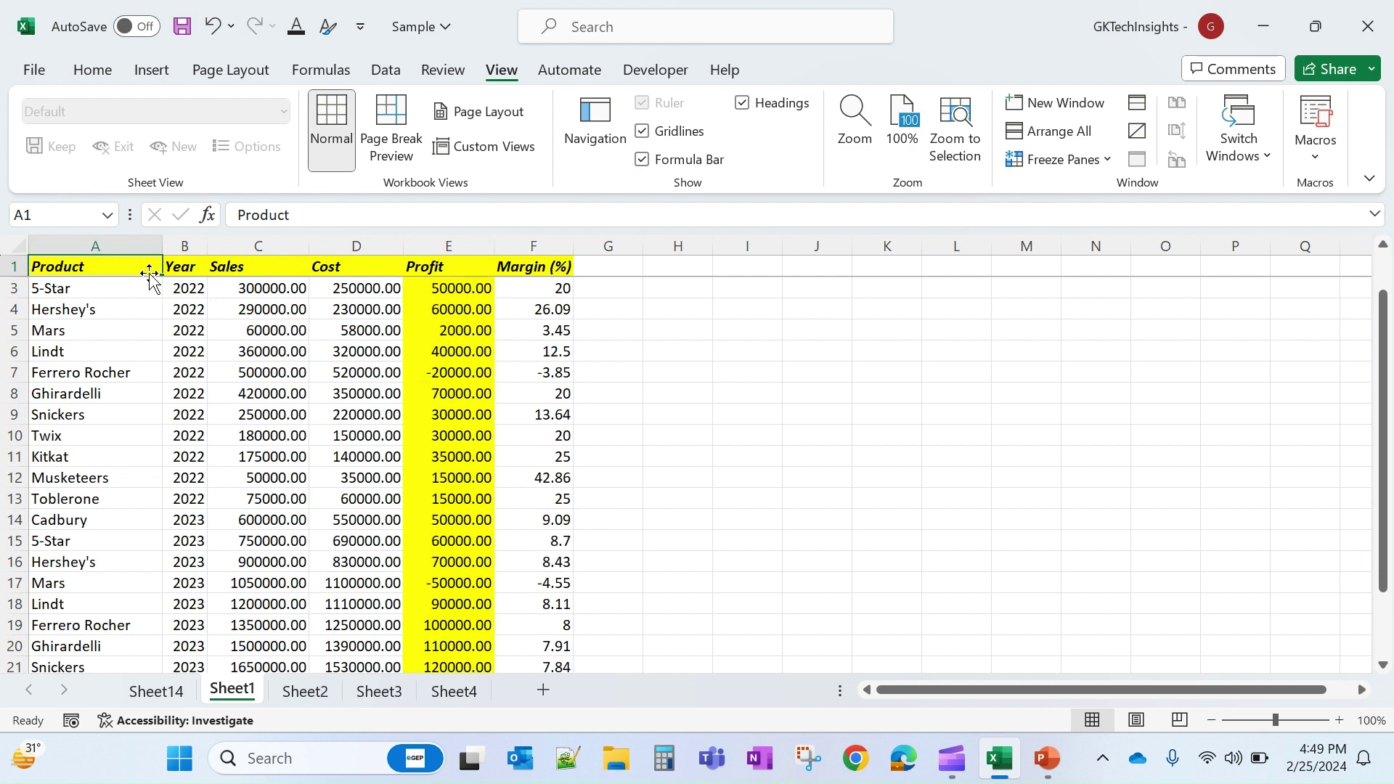
{"action": "scroll", "coordinate": [150, 276], "scroll_direction": "up", "scroll_amount": 1}
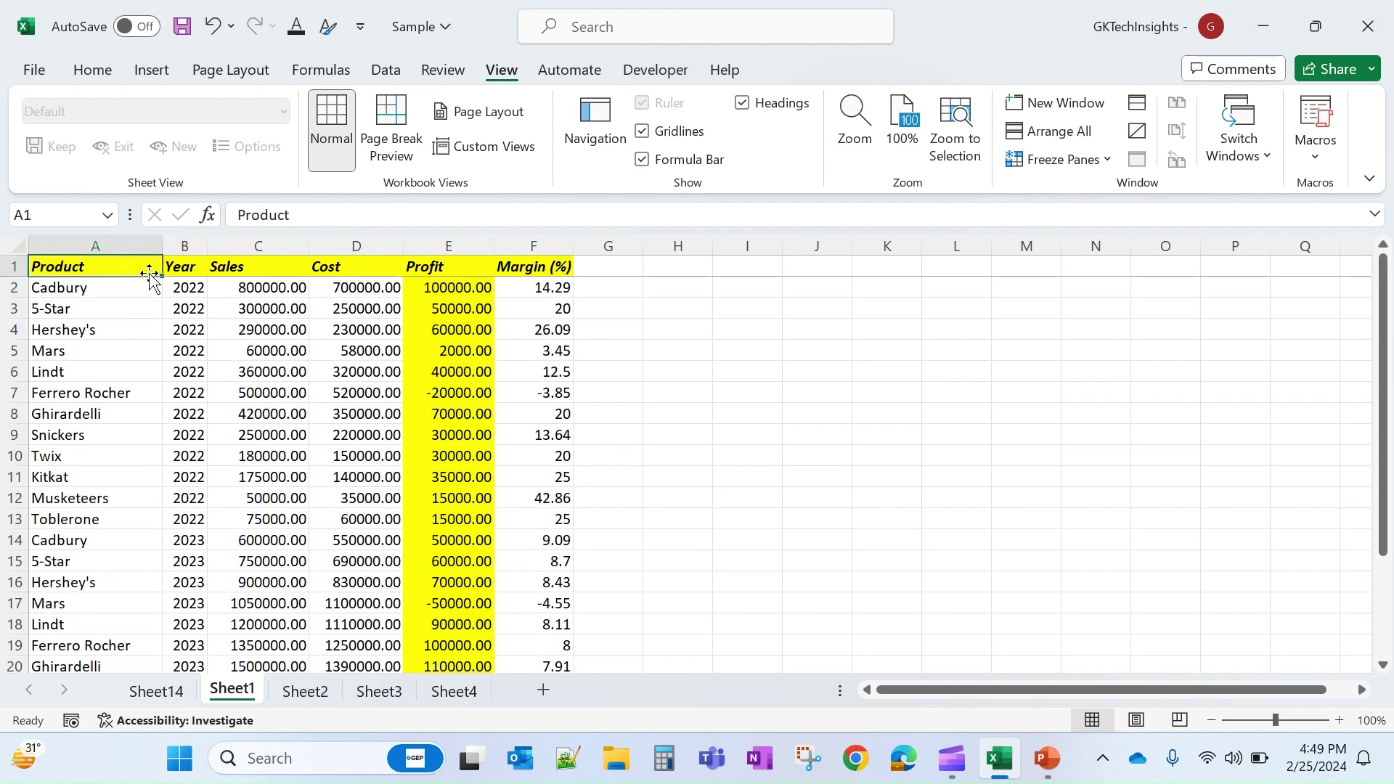
{"action": "left_click", "coordinate": [102, 72]}
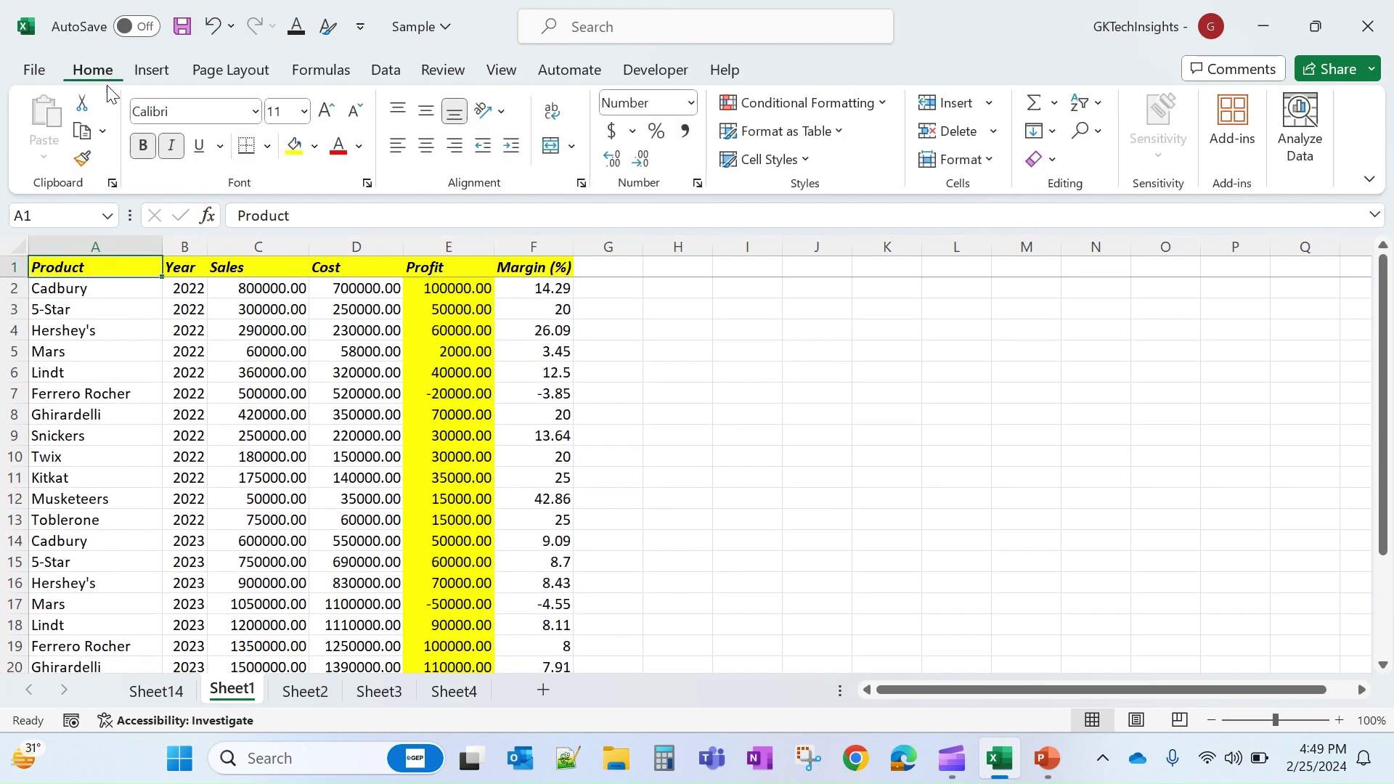
{"action": "left_click", "coordinate": [77, 332]}
{"action": "left_click", "coordinate": [90, 268]}
{"action": "key", "text": "ctrl+shift+l"}
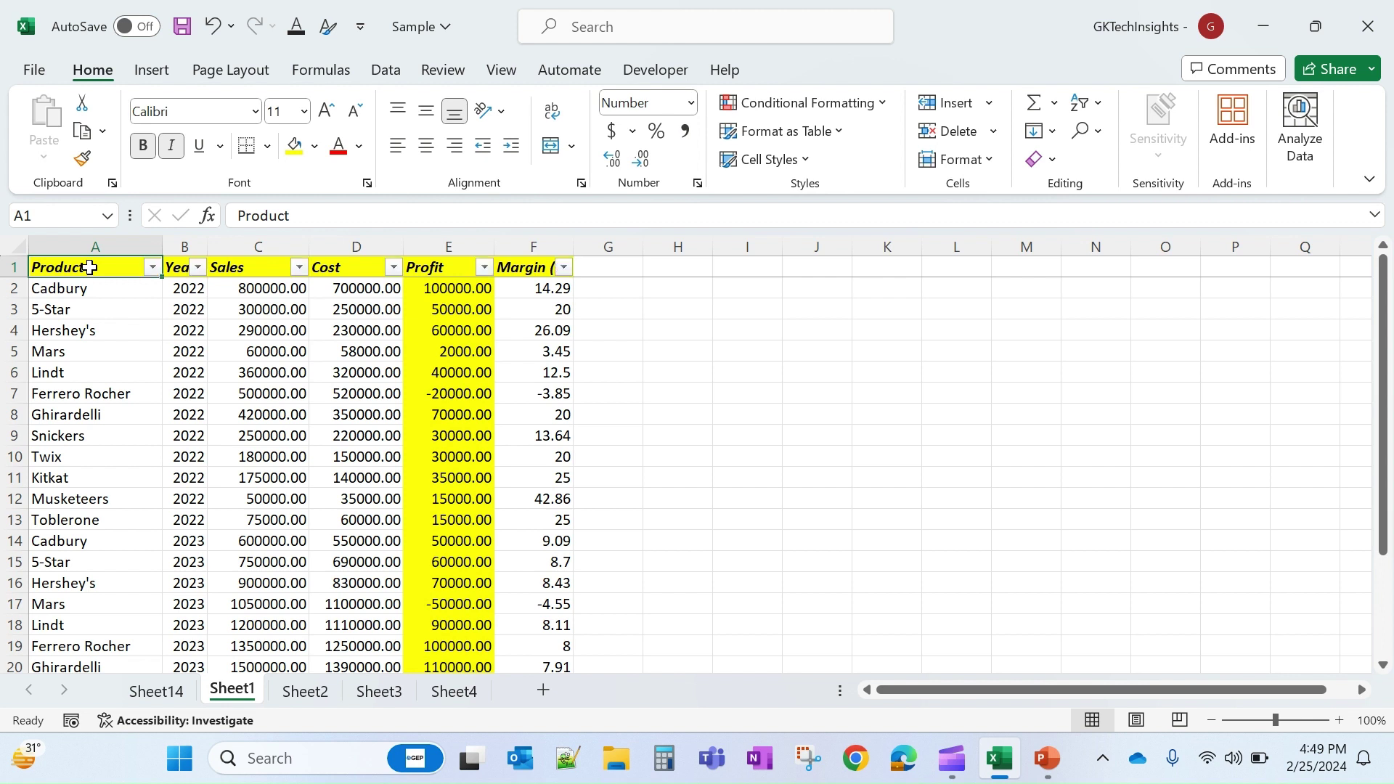
Step: View the Product column's filter options without applying any, and turn off filtering for the header row
{"action": "left_click", "coordinate": [155, 269]}
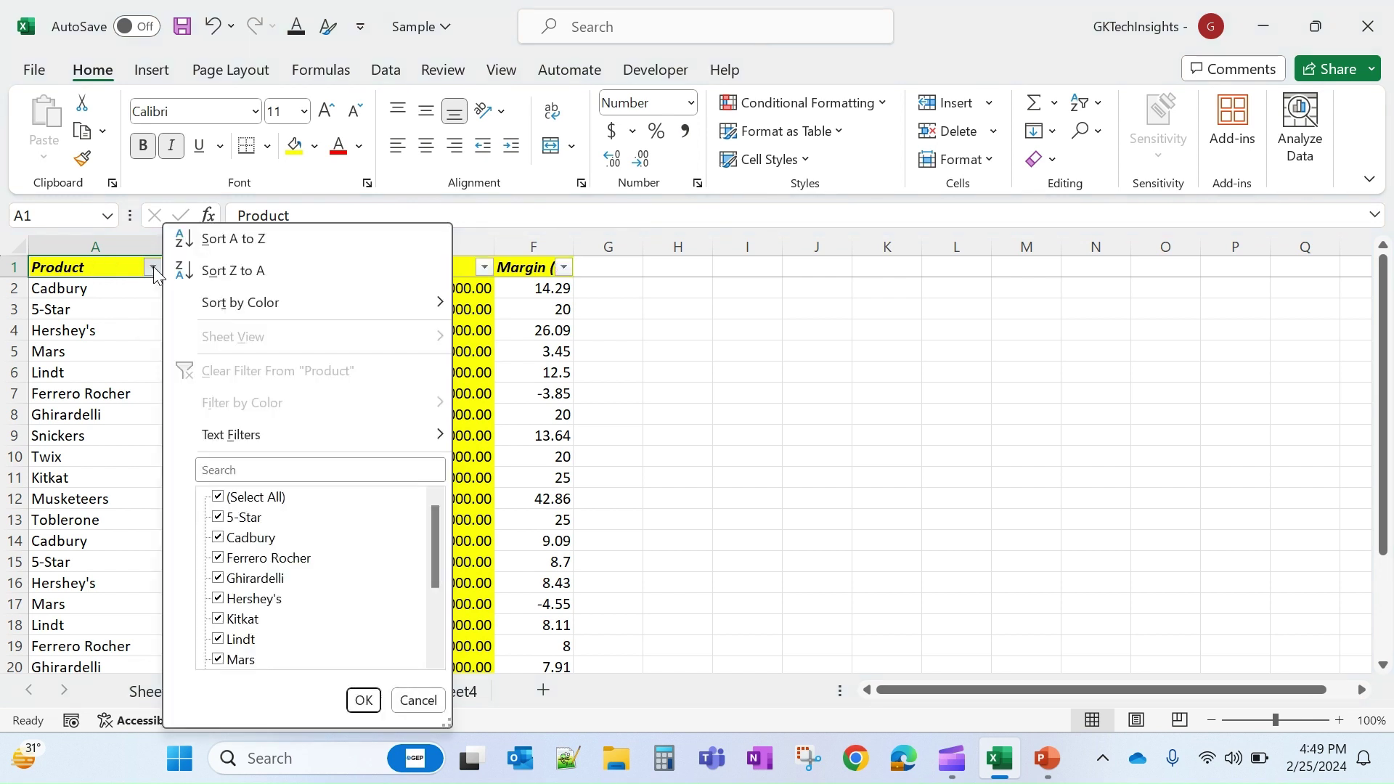
{"action": "left_click", "coordinate": [155, 273]}
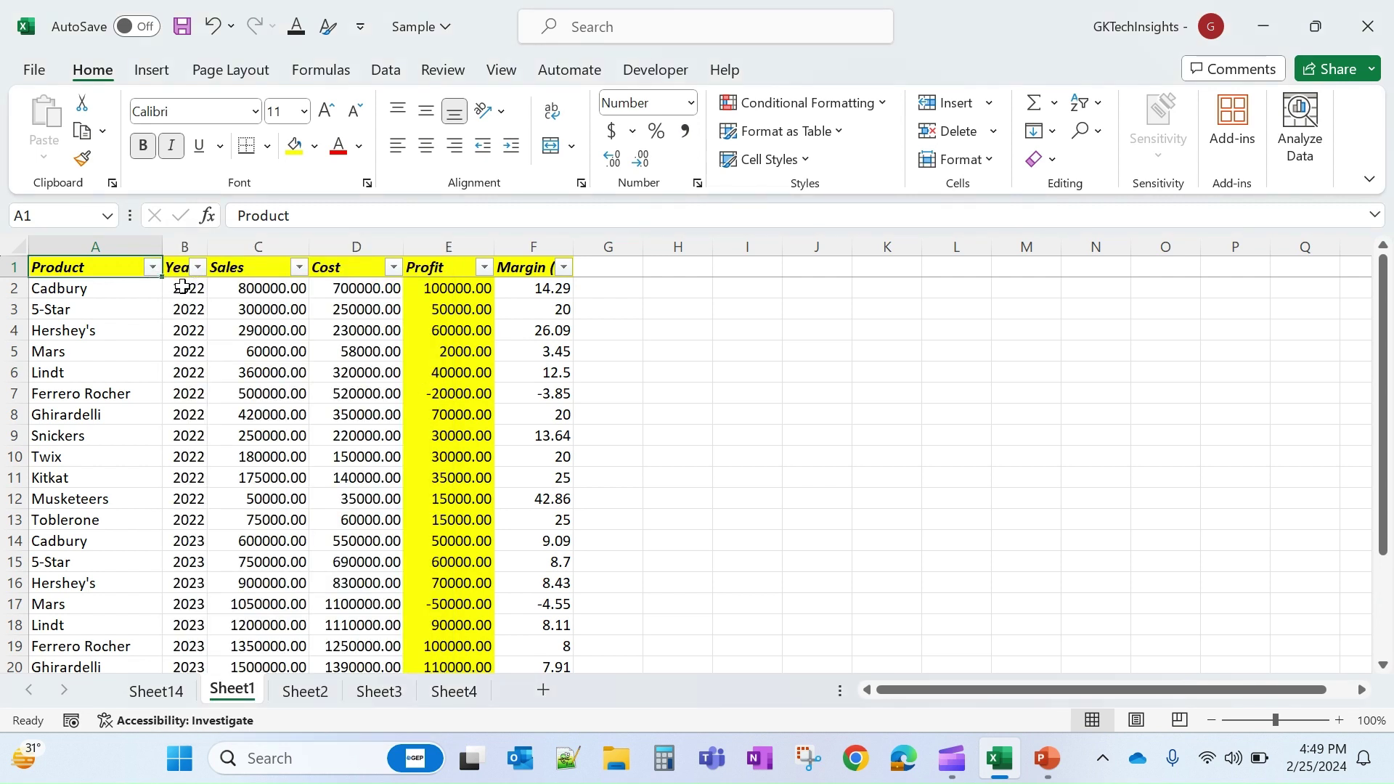
{"action": "left_click", "coordinate": [104, 305]}
{"action": "key", "text": "ctrl+shift+l"}
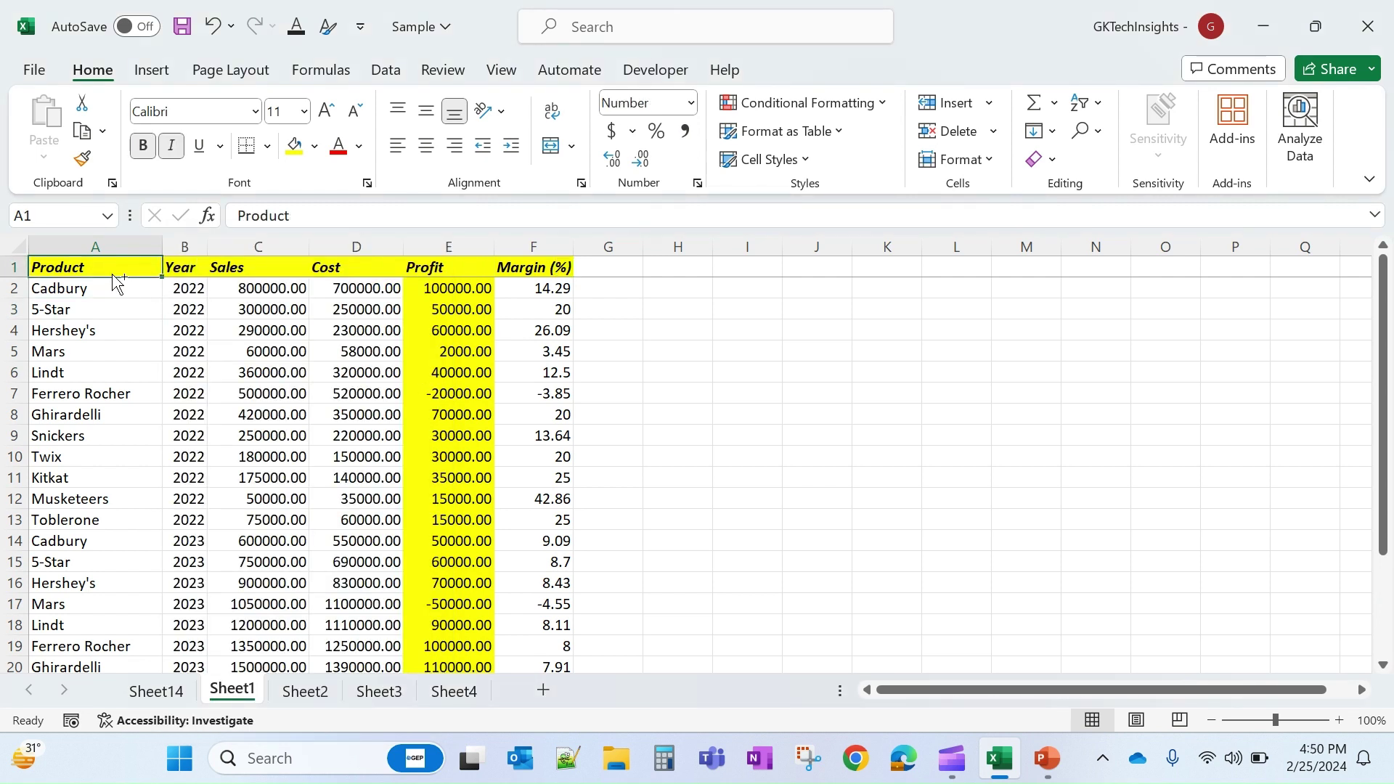